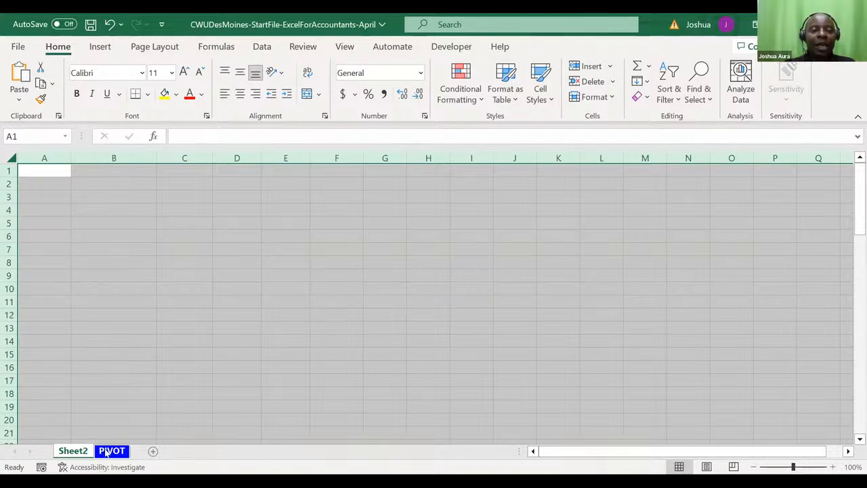
- Open the PIVOT worksheet and examine the sales records down the SalesRep column from row 2 to row 313
click(105, 451)
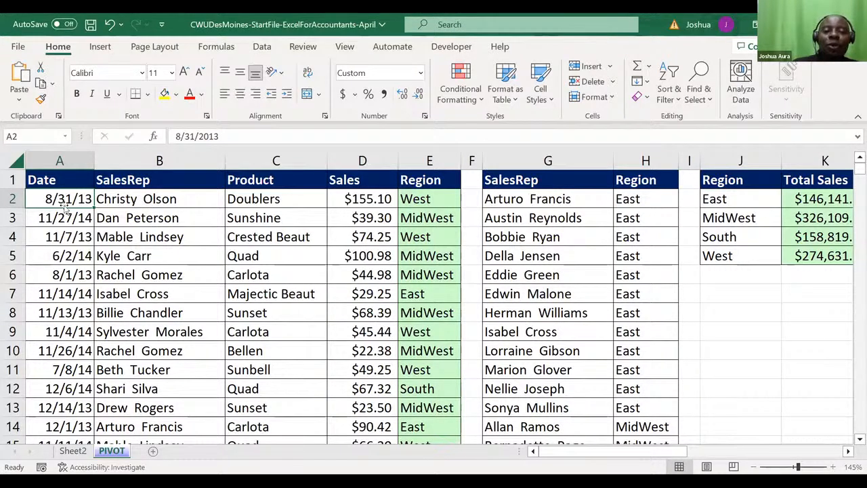
click(126, 197)
key(Down)
key(Down)
key(Down)
key(Down)
key(Down)
key(Down)
key(Down)
key(Down)
key(Down)
key(Down)
key(Down)
key(Down)
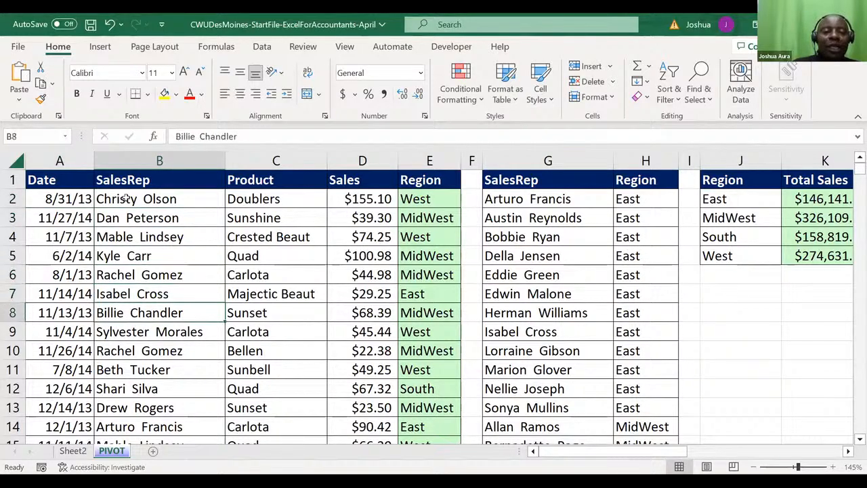
key(Down)
key(Down)
key(Down)
key(Down)
key(Down)
key(Down)
key(Down)
key(Down)
key(Down)
key(Down)
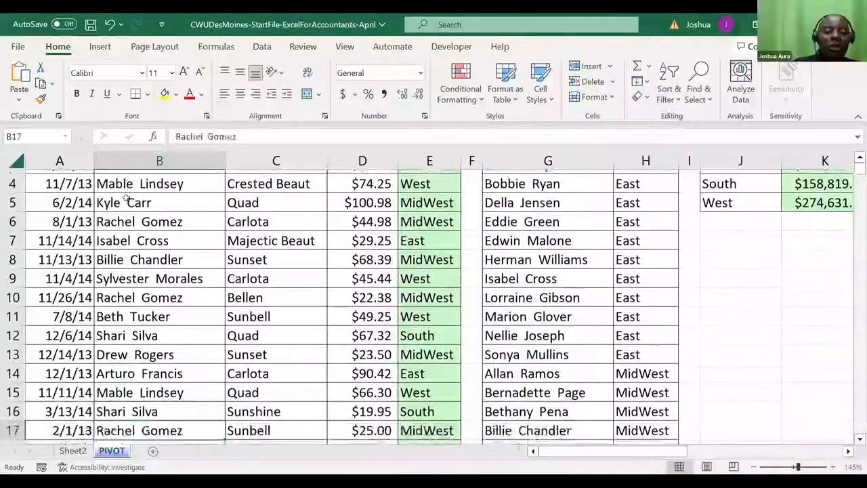
key(Down)
key(Down)
key(Down)
key(Down)
key(Down)
key(Down)
key(Down)
key(Down)
key(Down)
key(Down)
key(Down)
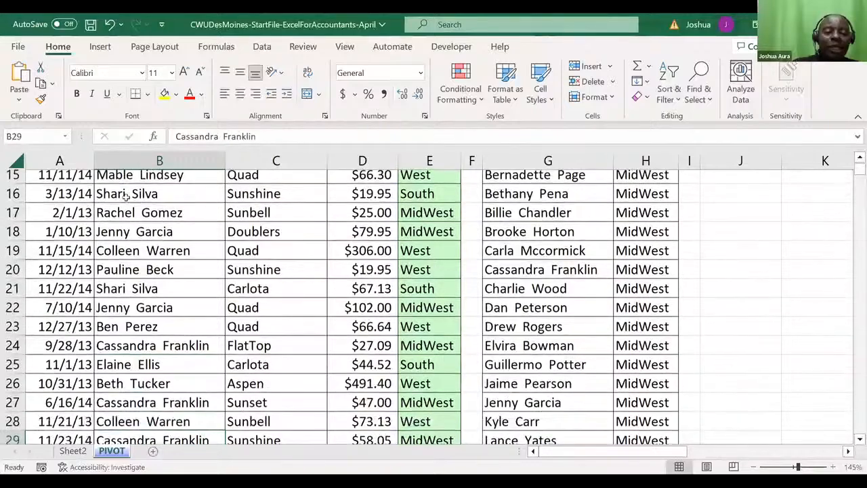
key(Down)
key(Down)
key(Down)
key(Down)
key(Down)
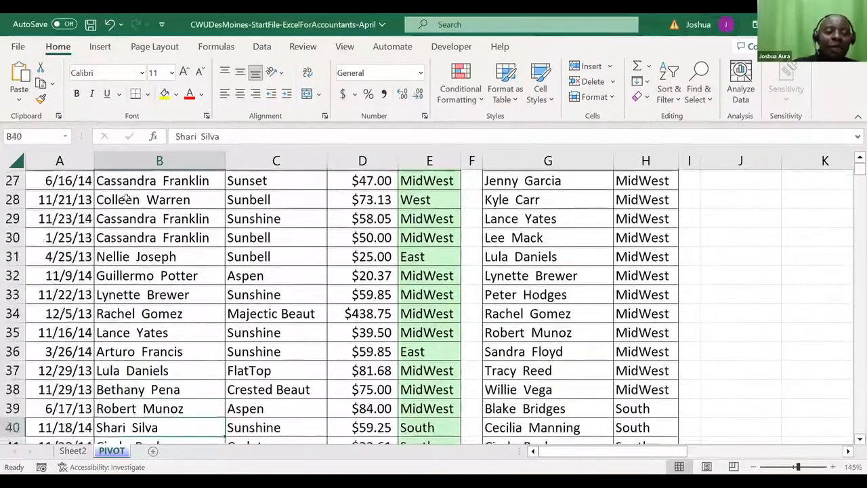
key(Down)
key(Down)
key(Down)
key(Down)
key(Down)
key(Down)
key(Down)
key(Down)
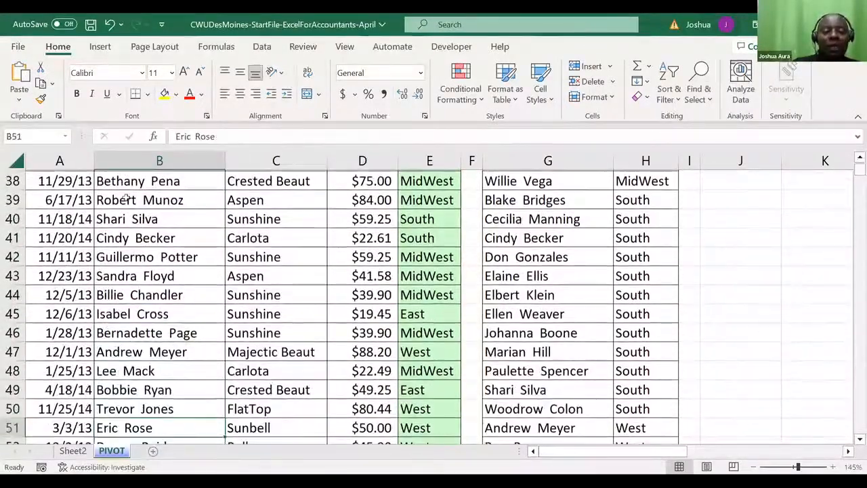
key(Down)
key(Down)
key(Down)
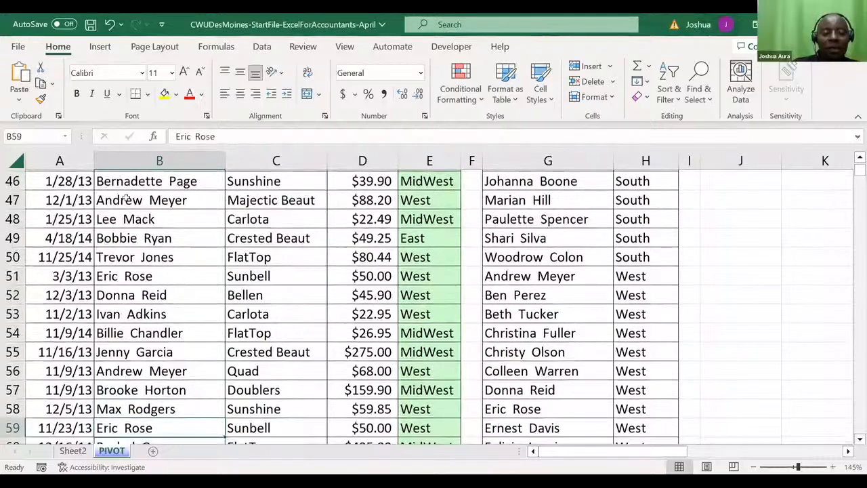
key(Down)
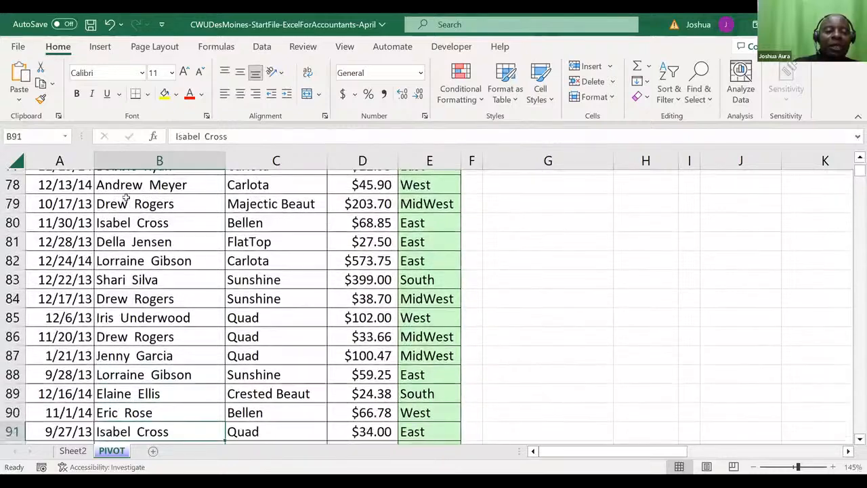
key(Down)
key(Down)
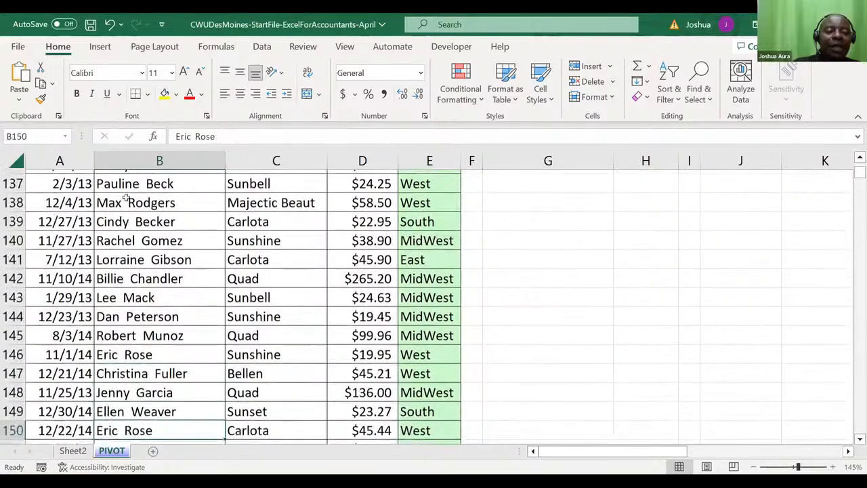
key(Down)
key(Down)
key(Down)
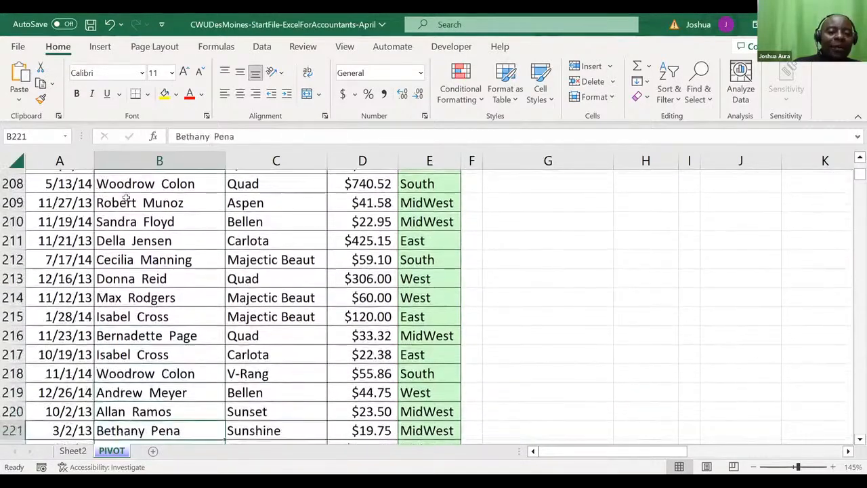
key(Down)
key(Down)
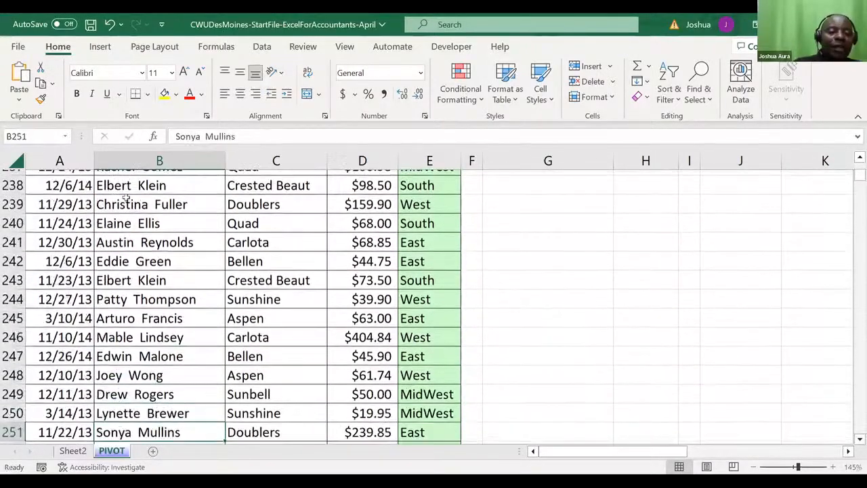
key(Down)
key(Down)
key(Down)
key(Down)
key(Down)
key(Down)
key(Down)
key(Down)
key(Down)
key(Down)
key(Down)
key(Down)
key(Down)
key(Down)
key(Down)
key(Down)
key(Down)
key(Down)
key(Down)
key(Down)
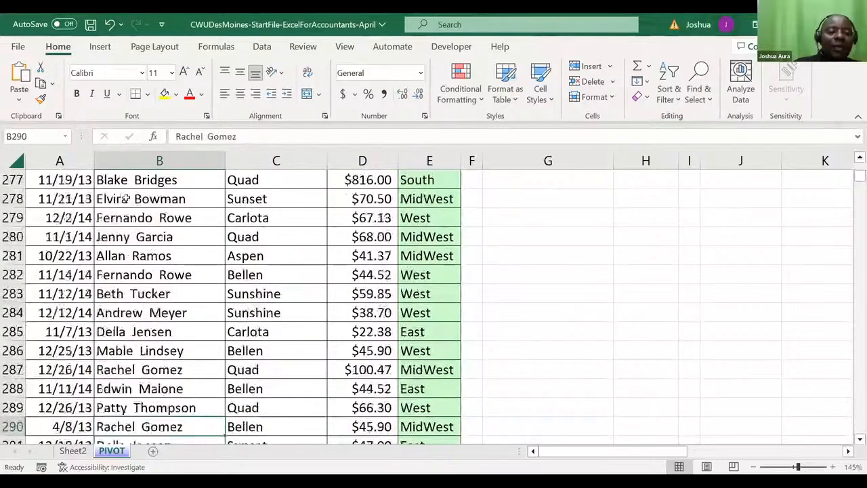
key(Down)
key(Down)
key(Down)
key(Down)
key(Down)
key(Down)
key(Down)
key(Down)
key(Down)
key(Down)
key(Down)
key(Down)
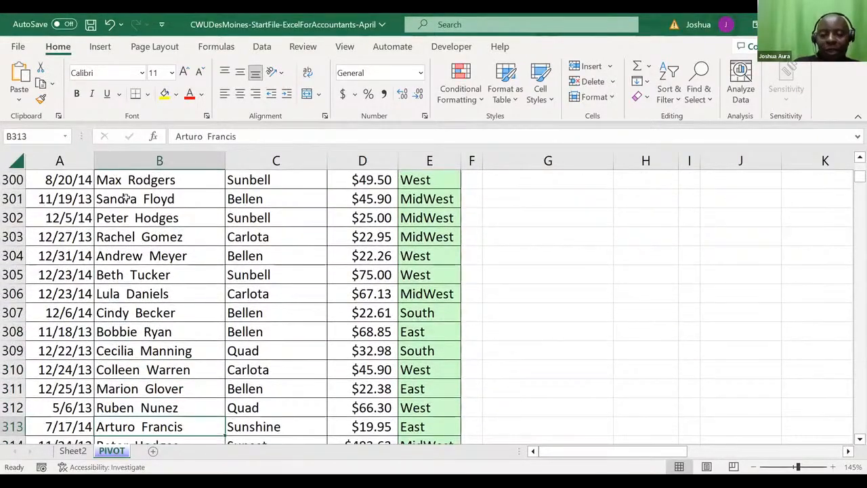
- Examine the sales records back up the SalesRep column from row 313 to the first data row
key(Up)
key(Up)
key(Up)
key(Up)
key(Up)
key(Up)
key(Up)
key(Up)
key(Up)
key(Up)
key(Up)
key(Up)
key(Up)
key(Up)
key(Up)
key(Up)
key(Up)
key(Up)
key(Up)
key(Up)
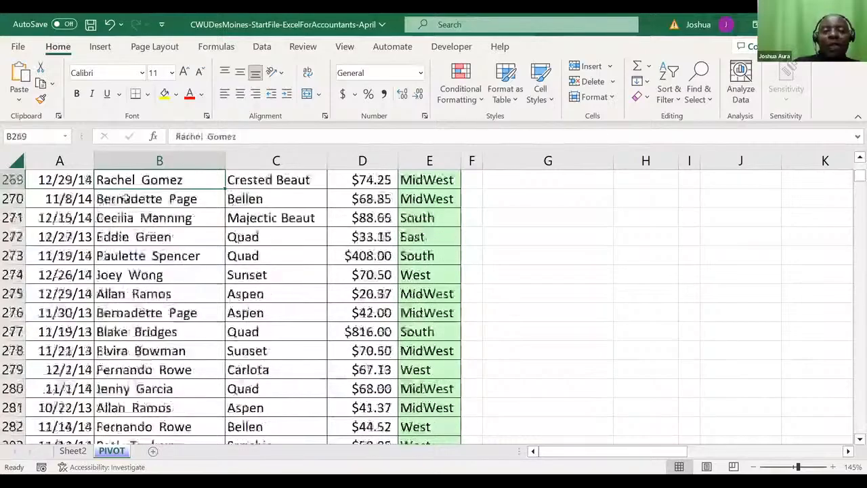
key(Up)
key(Up)
key(Up)
key(Up)
key(Up)
key(Up)
key(Up)
key(Up)
key(Up)
key(Up)
key(Up)
key(Up)
key(Up)
key(Up)
key(Up)
key(Up)
key(Up)
key(Up)
key(Up)
key(Up)
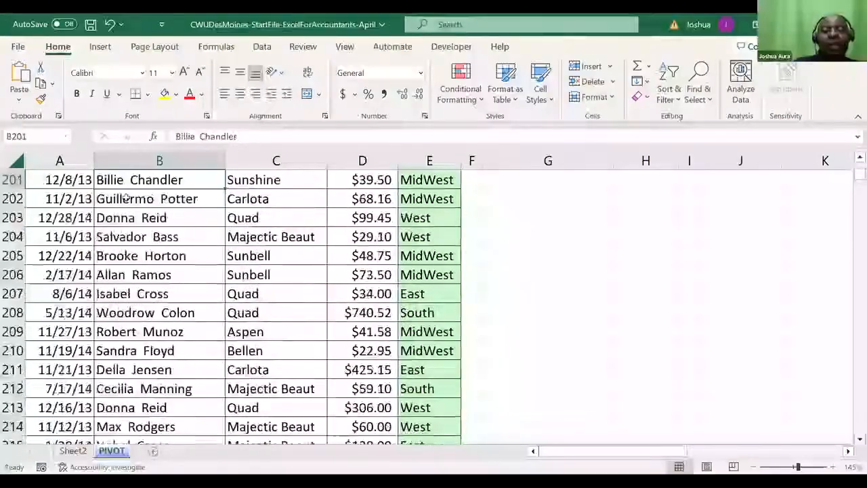
key(Up)
key(Up)
key(Up)
key(Up)
key(Up)
key(Up)
key(Up)
key(Up)
key(Up)
key(Up)
key(Up)
key(Up)
key(Up)
key(Up)
key(Up)
key(Up)
key(Up)
key(Up)
key(Up)
key(Up)
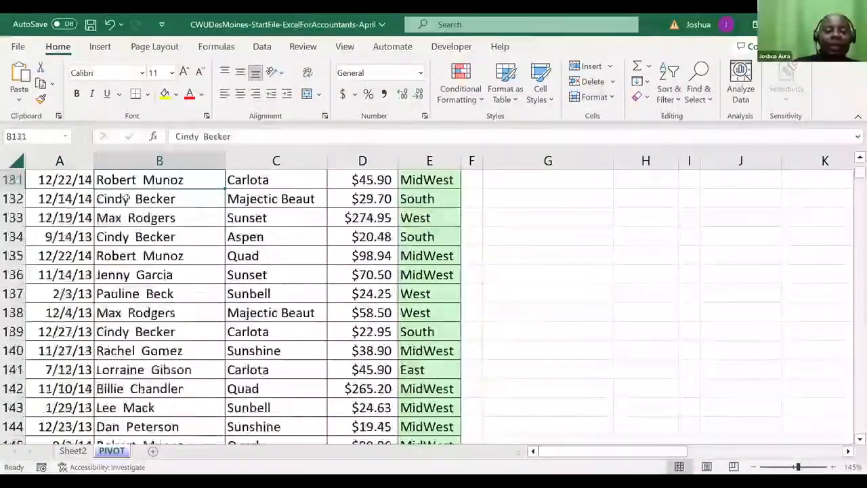
key(Up)
key(Up)
key(Up)
key(Up)
key(Up)
key(Up)
key(Up)
key(Up)
key(Up)
key(Up)
key(Up)
key(Up)
key(Up)
key(Up)
key(Up)
key(Up)
key(Up)
key(Up)
key(Up)
key(Up)
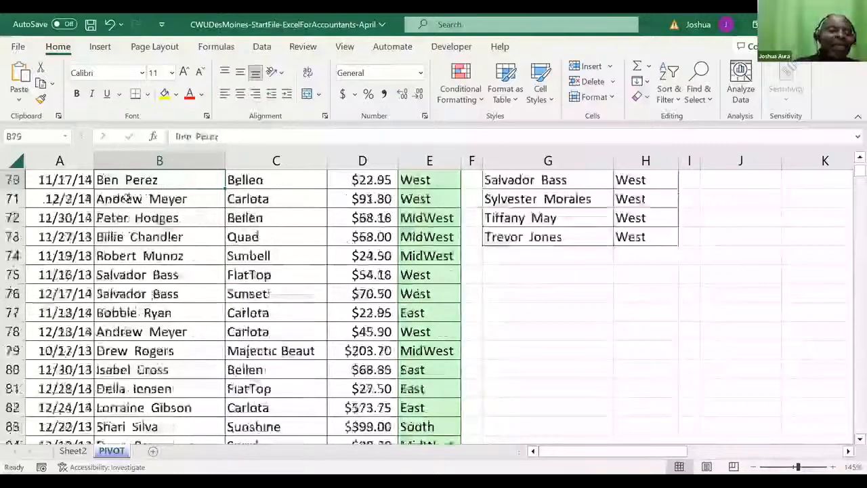
key(Up)
key(Up)
key(Up)
key(Up)
key(Up)
key(Up)
key(Up)
key(Up)
key(Up)
key(Up)
key(Up)
key(Up)
key(Up)
key(Up)
key(Up)
key(Up)
key(Up)
key(Up)
key(Up)
key(Up)
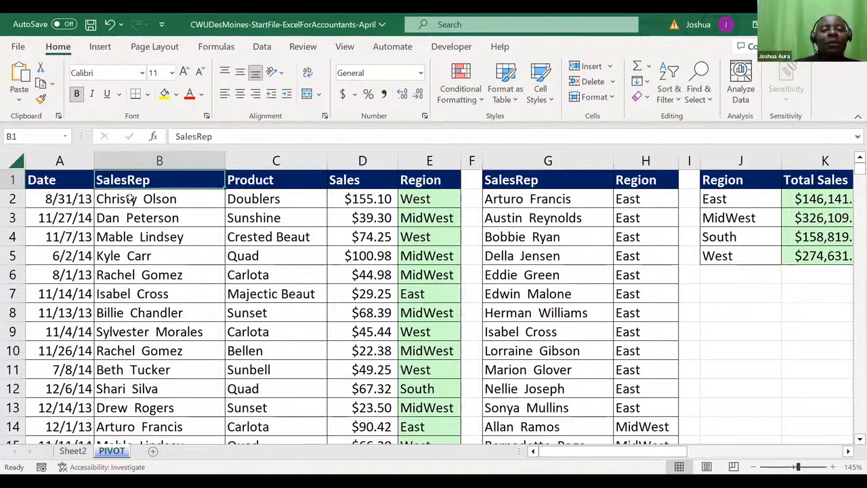
click(151, 198)
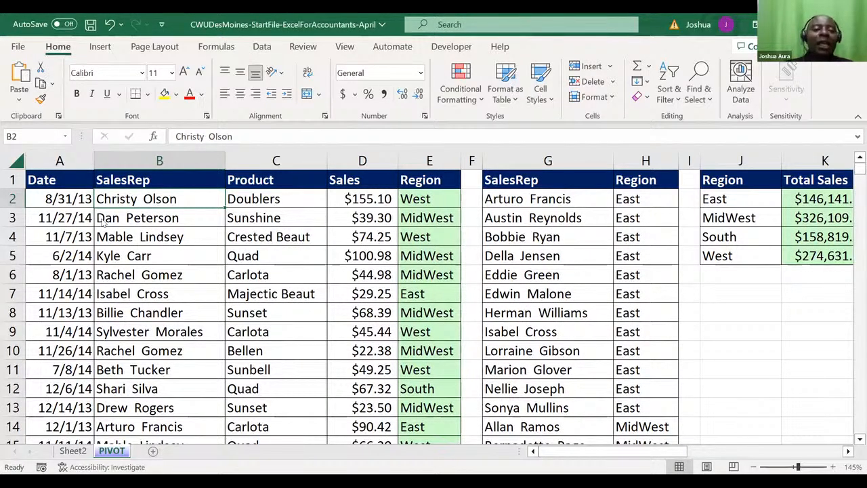
- Insert a PivotTable from the range PIVOT!$A$1:$E$10001 on a new worksheet
click(270, 194)
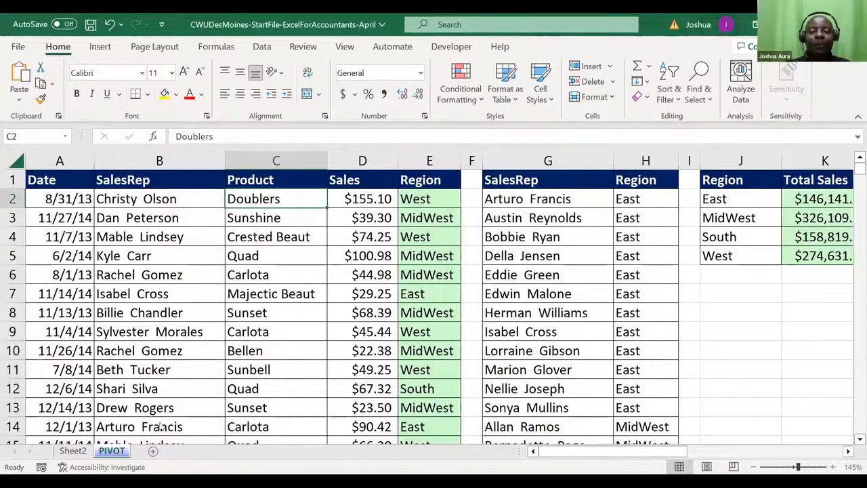
key(alt+Tab)
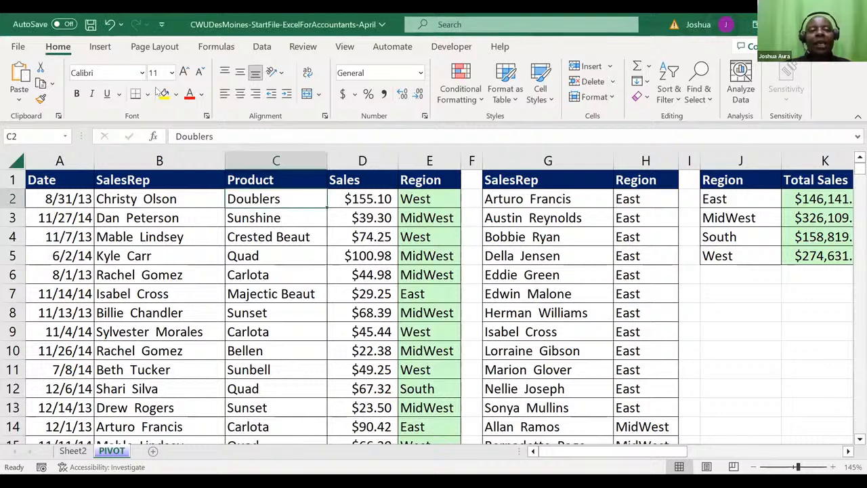
click(102, 46)
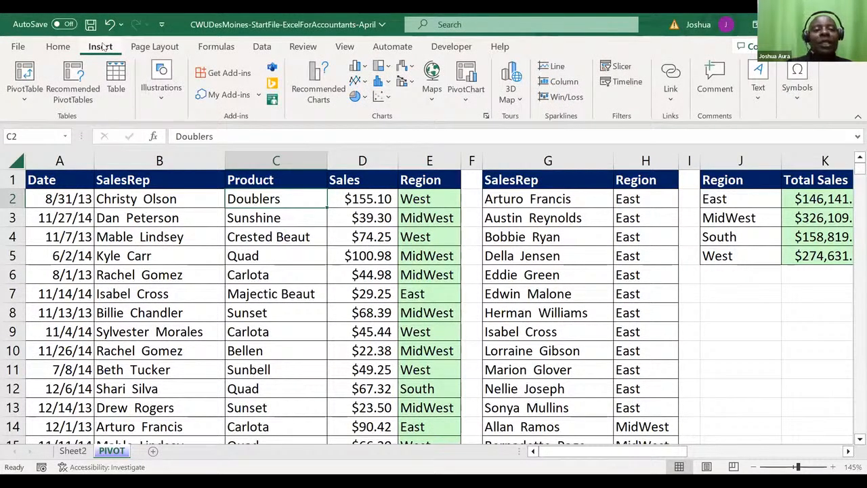
click(23, 75)
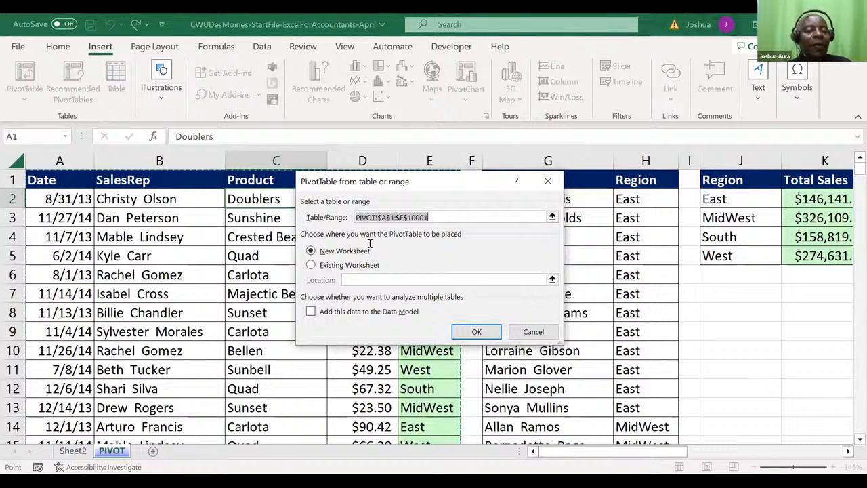
click(461, 329)
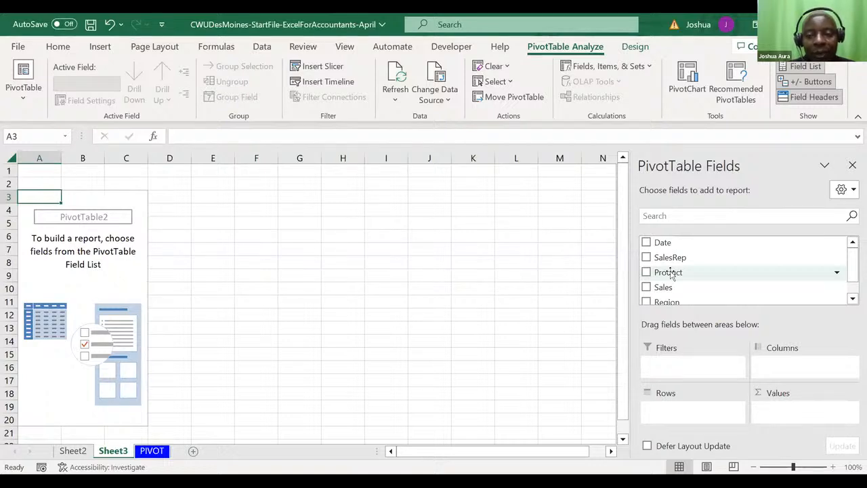
- Summarize Sales by Product with Product as rows and Sales as summed values, and show the PivotTable in Tabular Form
drag(669, 274, 661, 415)
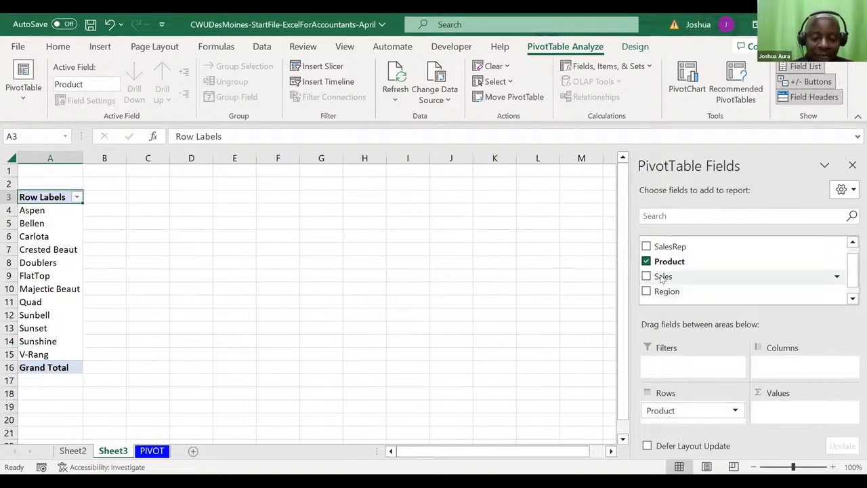
drag(662, 279, 783, 413)
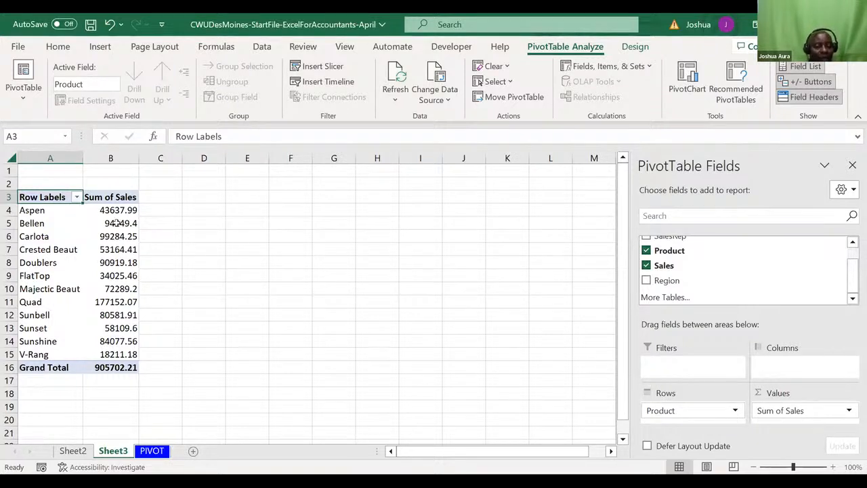
mouse_move(118, 223)
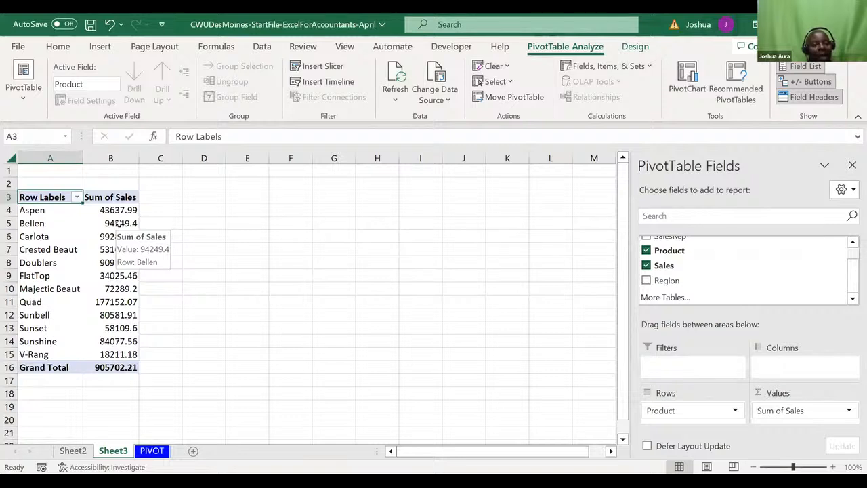
click(118, 222)
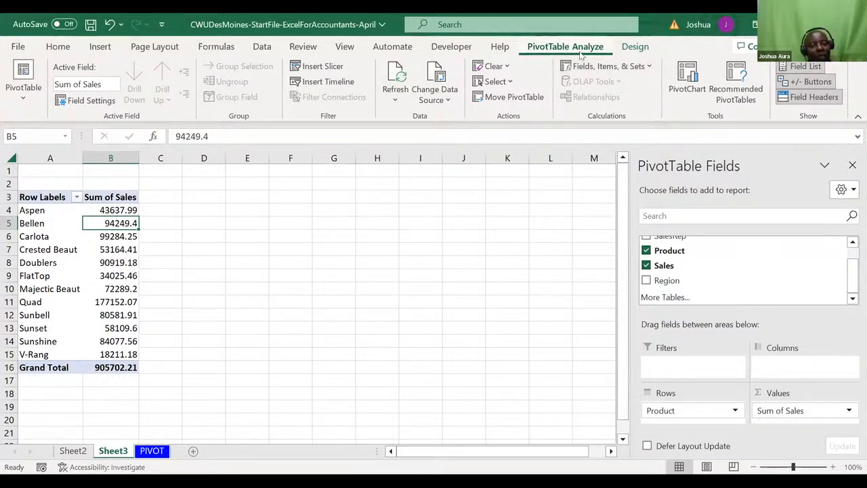
click(632, 48)
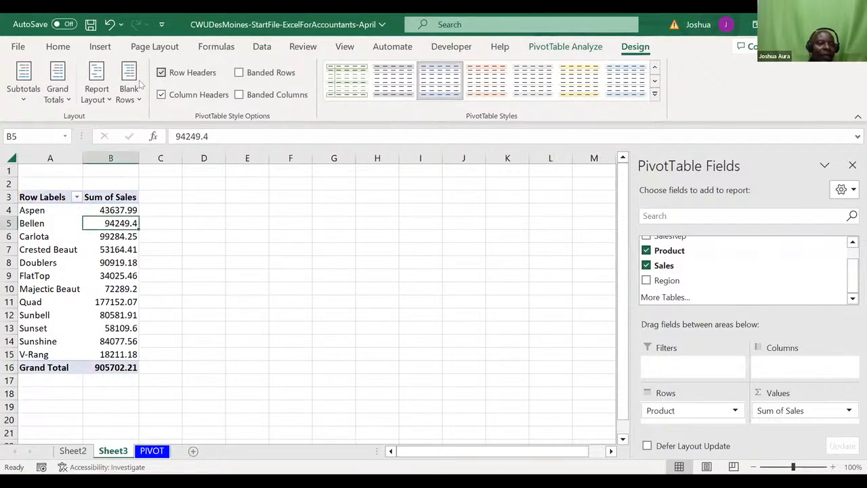
click(96, 75)
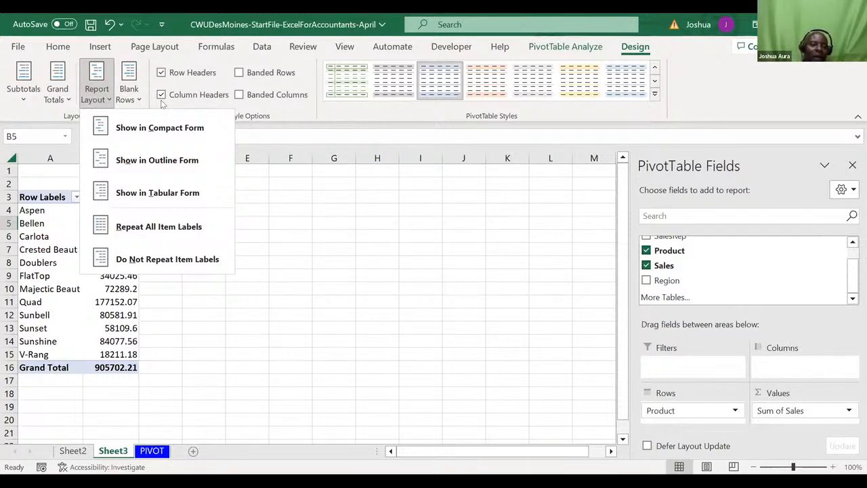
click(141, 192)
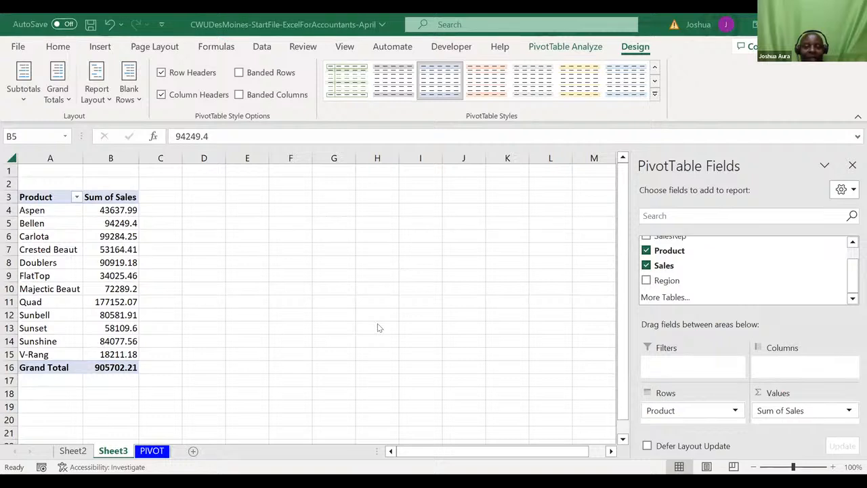
- Insert a Clustered Column PivotChart of the product sales and place it beside the PivotTable over columns E to L
click(113, 233)
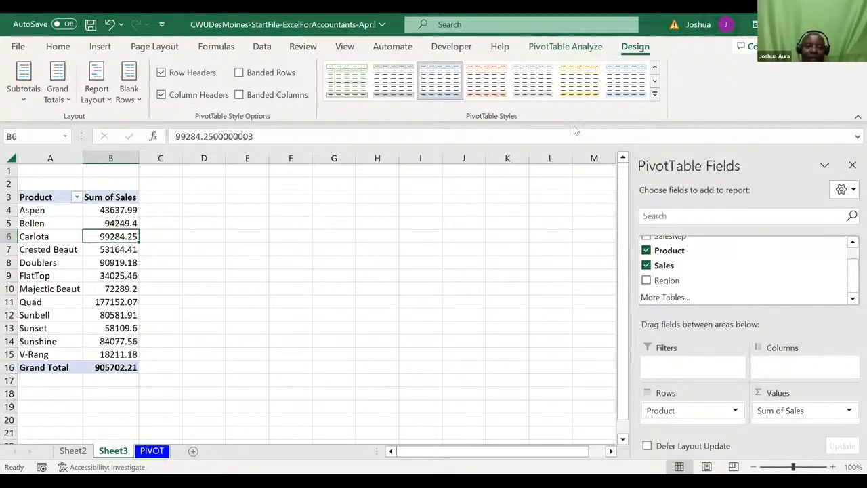
click(576, 47)
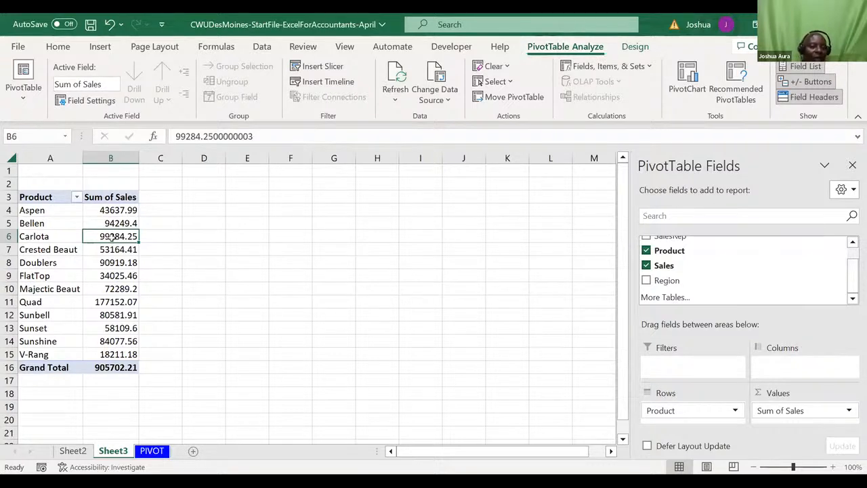
mouse_move(114, 232)
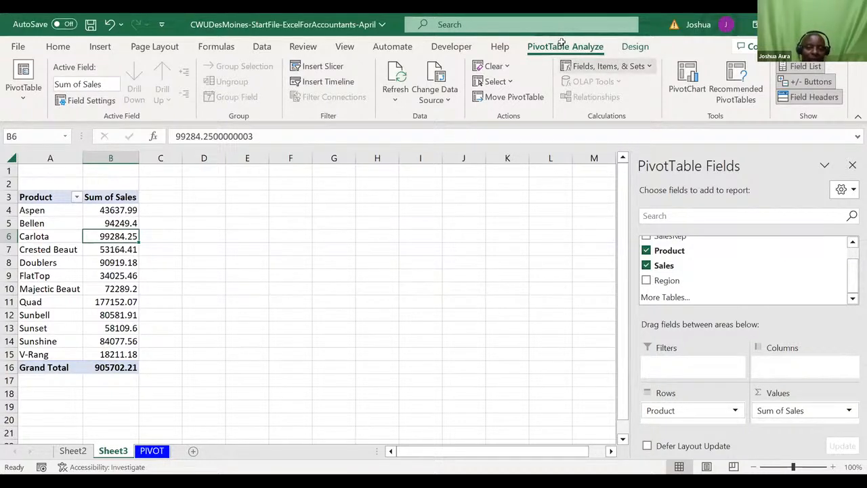
click(687, 72)
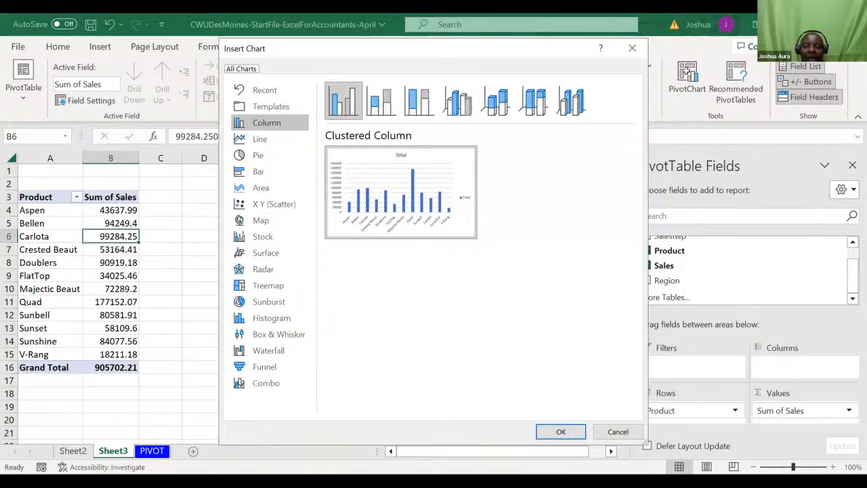
click(560, 430)
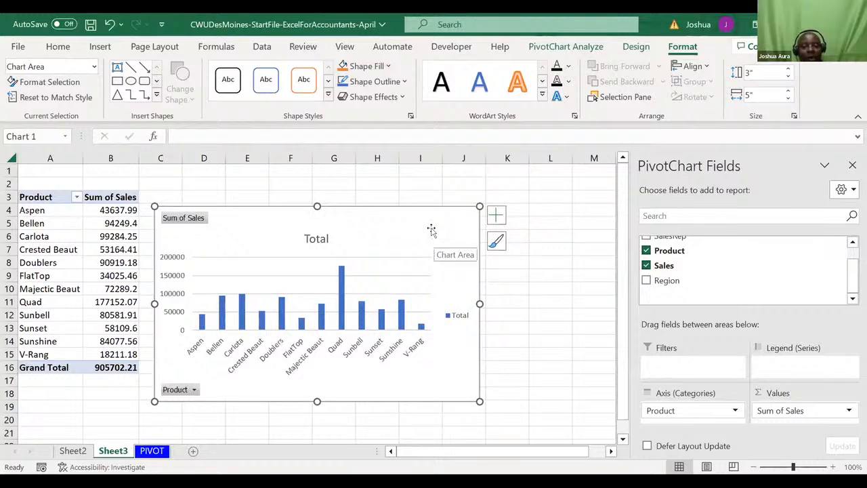
drag(434, 230, 513, 199)
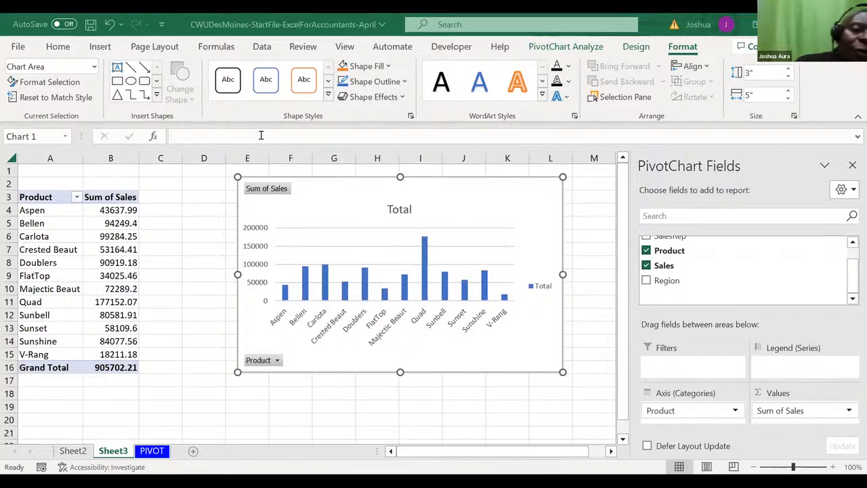
- Sort the PivotTable's products by Sum of Sales from smallest to largest
click(114, 207)
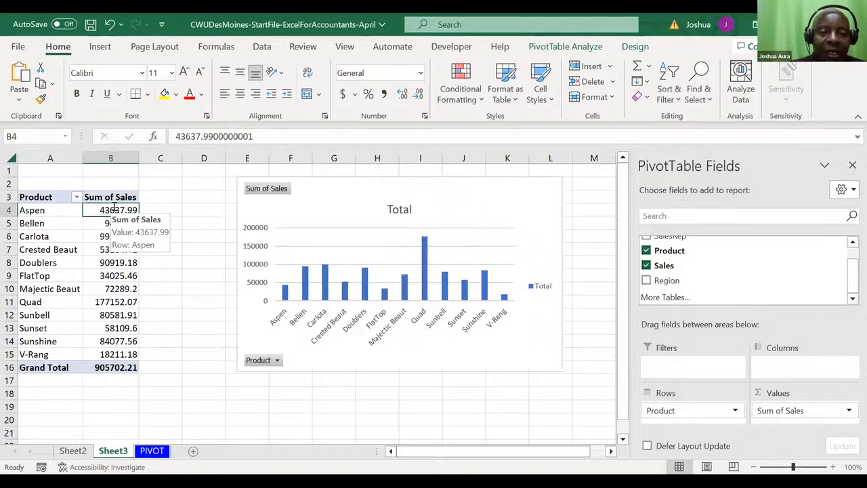
right_click(114, 210)
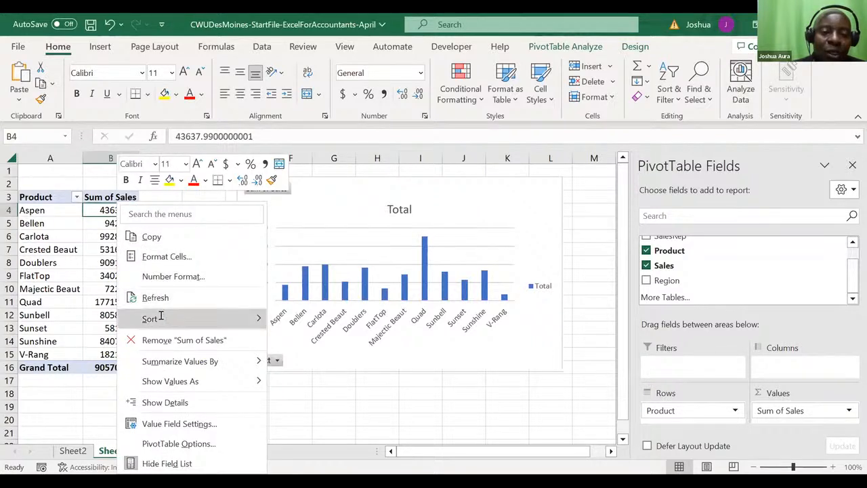
mouse_move(161, 317)
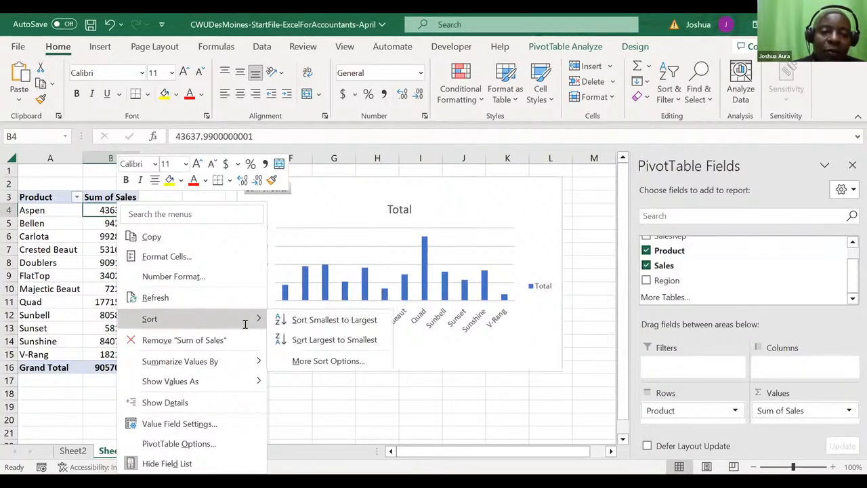
click(312, 319)
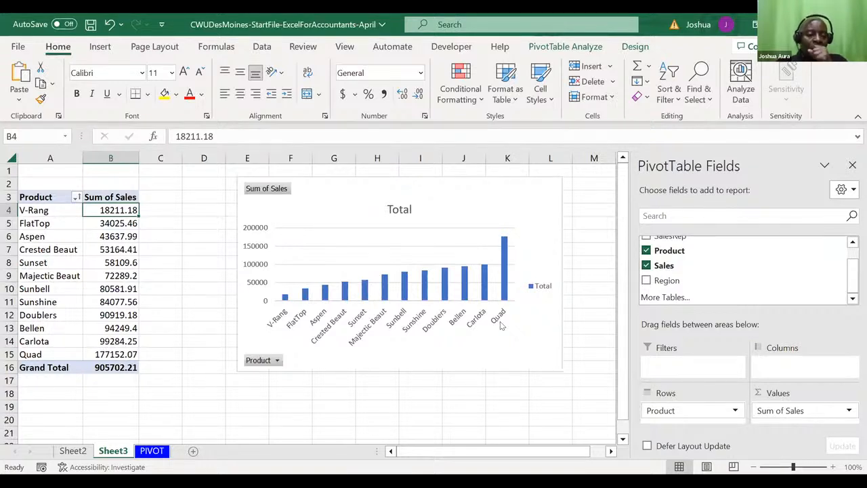
- Replace Product with Region as the PivotTable's row field and select the East region's Sum of Sales cell
key(alt+Tab)
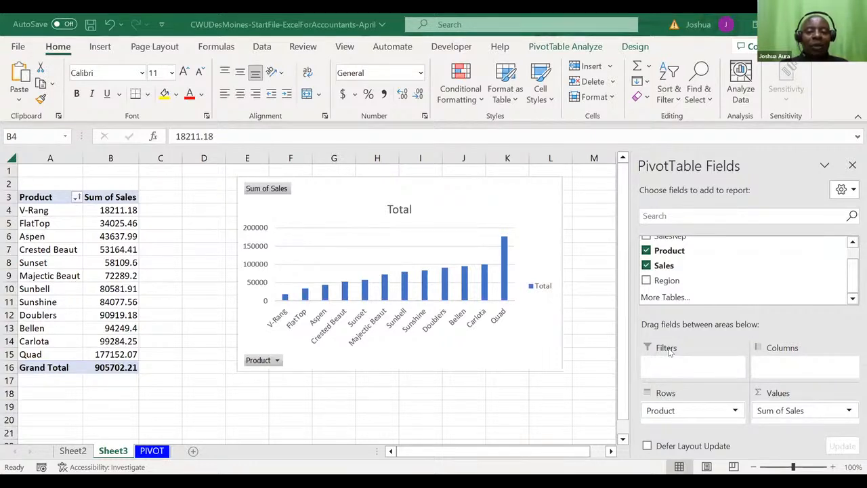
click(662, 410)
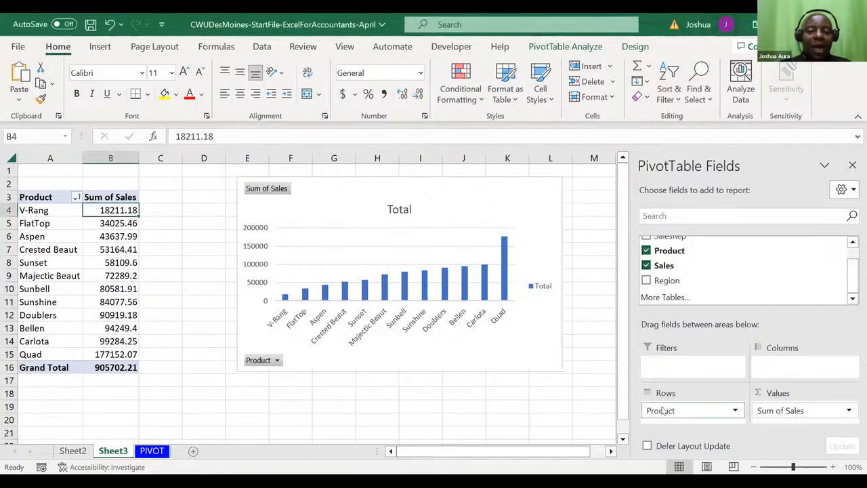
click(672, 406)
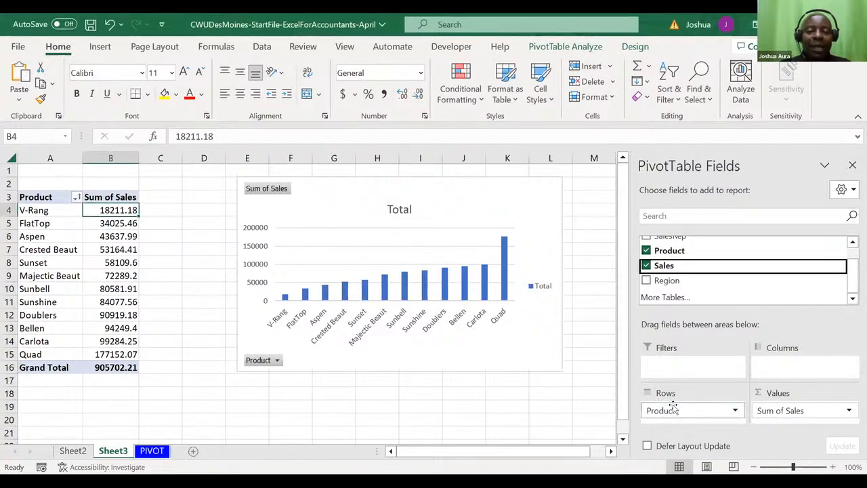
click(677, 411)
click(678, 411)
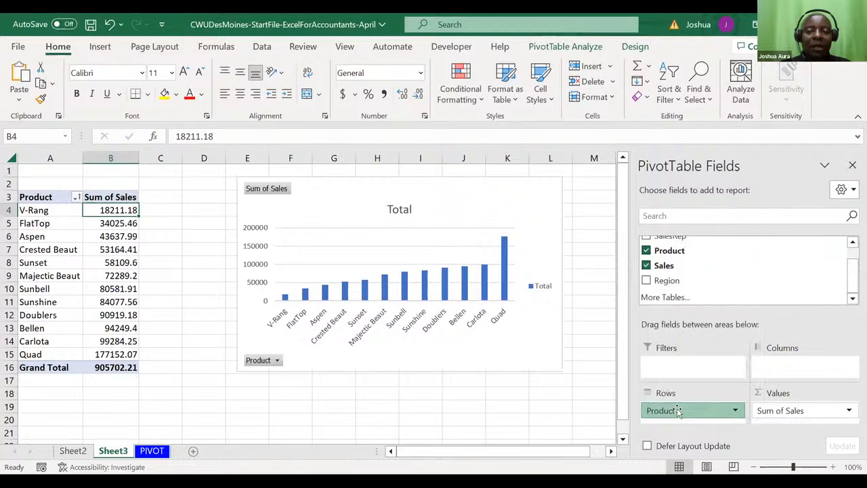
drag(678, 411, 677, 283)
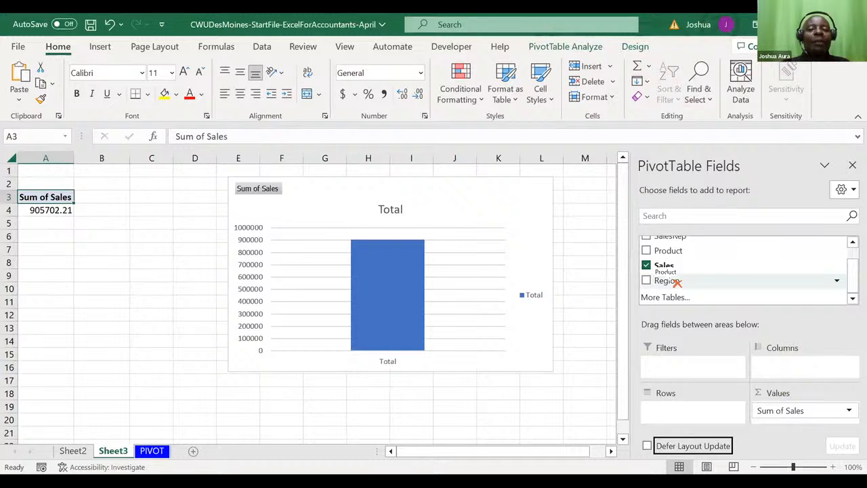
drag(677, 281, 663, 411)
click(664, 283)
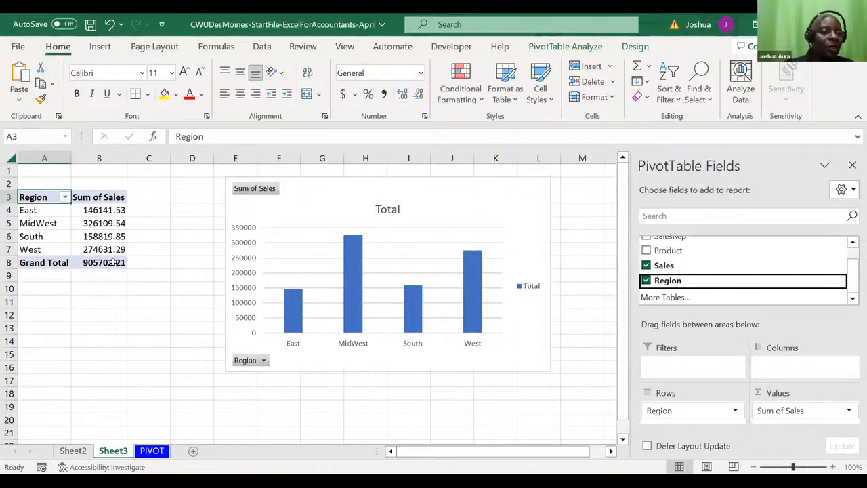
click(96, 210)
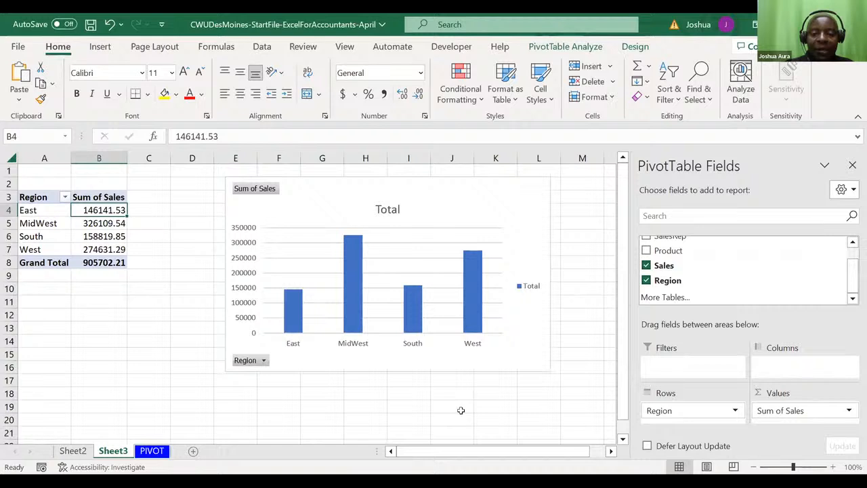
- Replace Region with Product as the PivotTable's row field
key(alt+Tab)
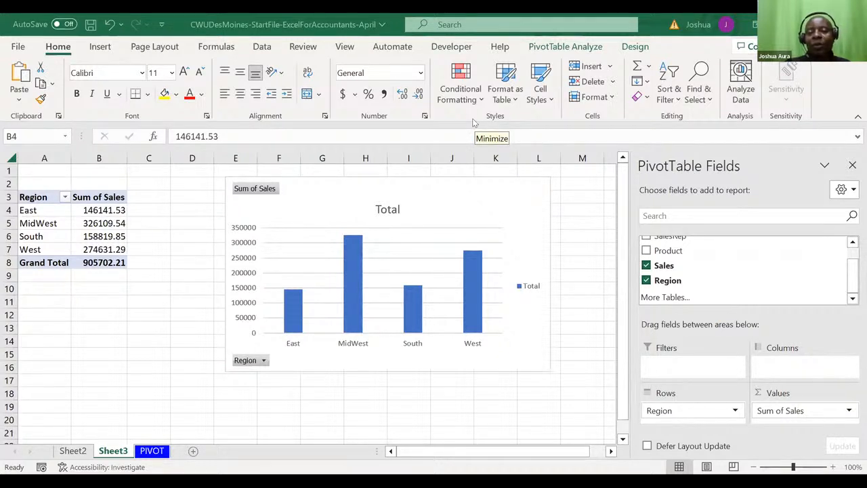
click(664, 411)
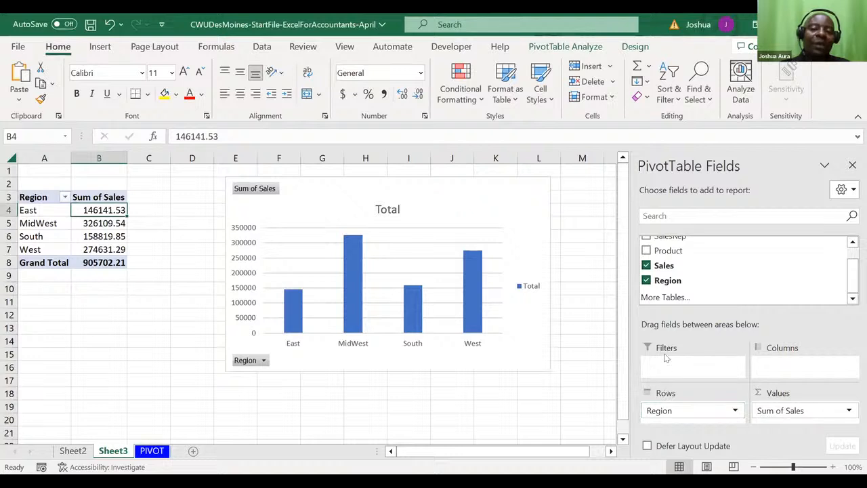
click(672, 411)
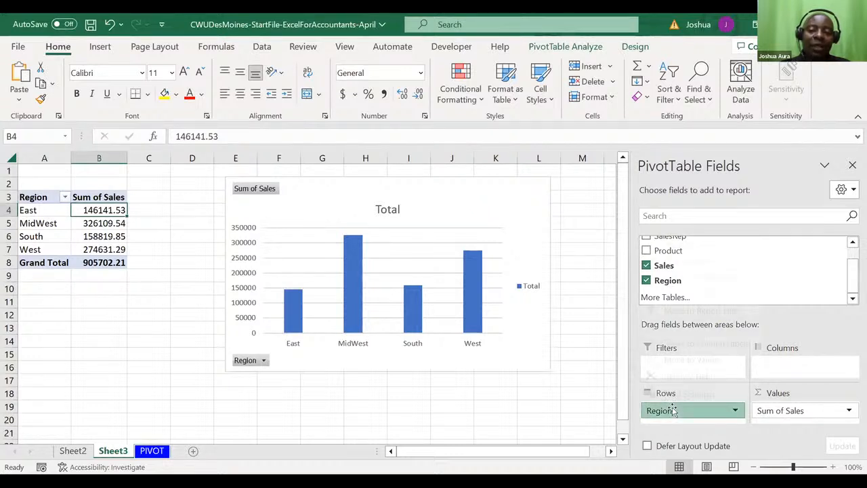
click(674, 411)
drag(672, 411, 675, 284)
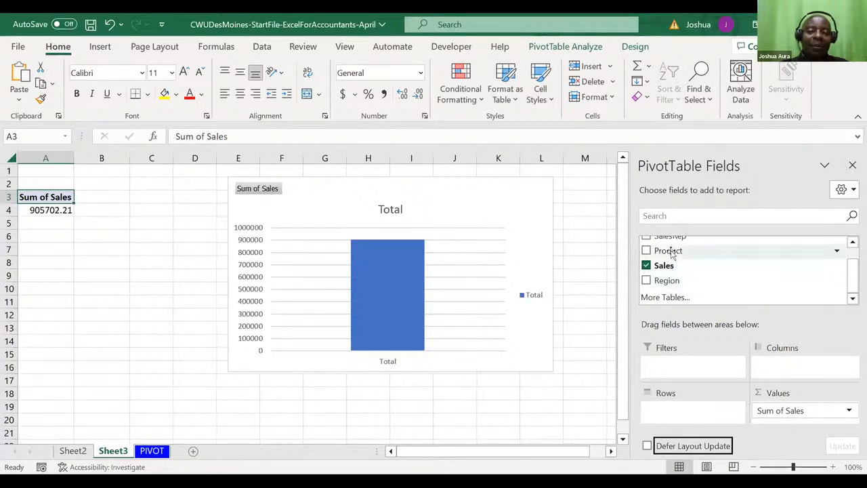
drag(672, 254, 669, 416)
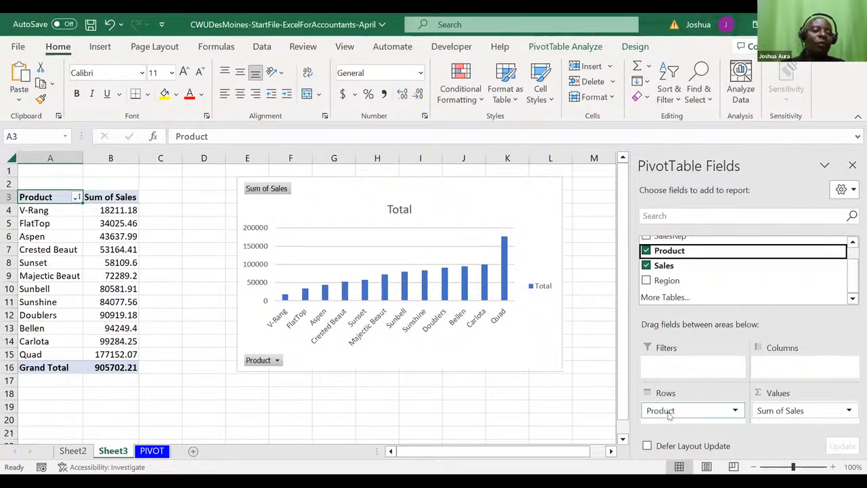
- Remove Product from the PivotTable's rows and put Region there instead
click(667, 410)
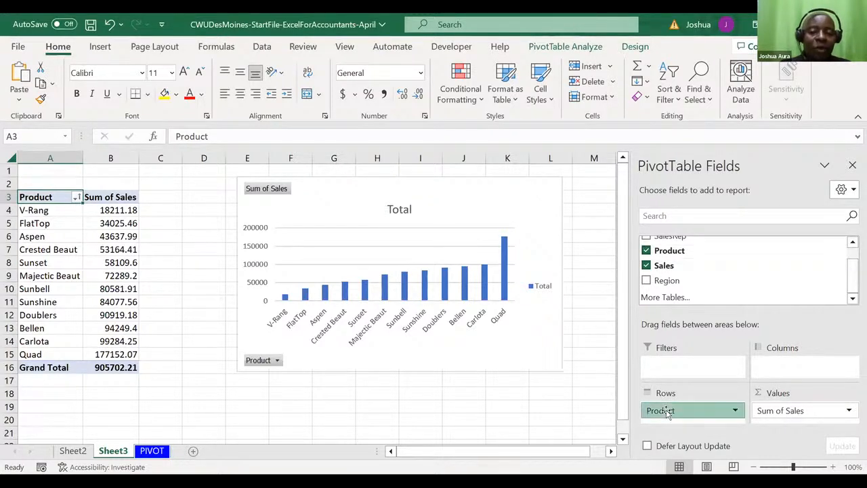
drag(667, 412, 667, 281)
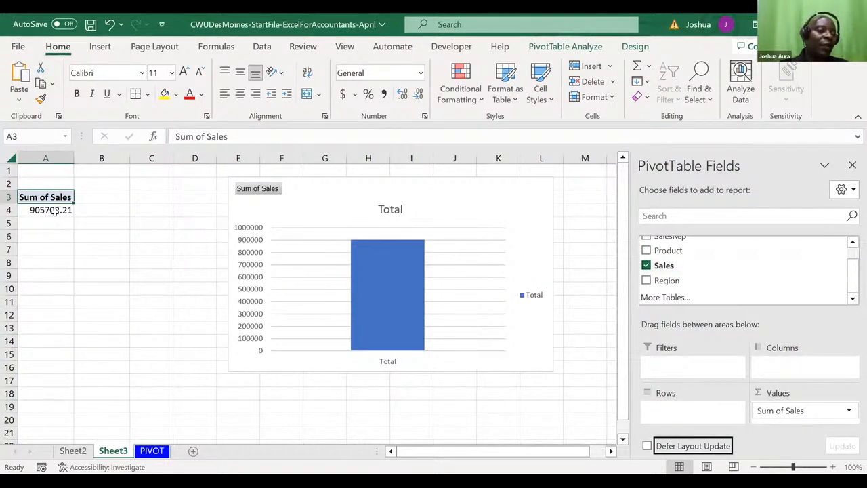
click(667, 282)
drag(666, 281, 668, 411)
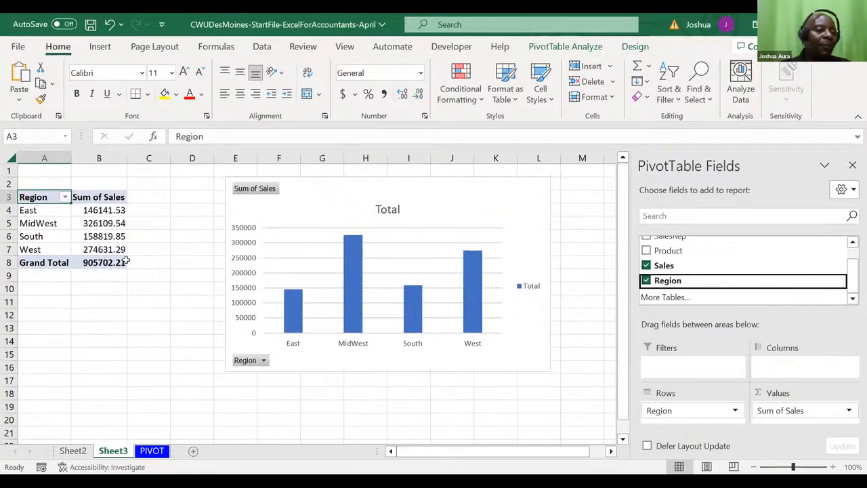
- Sort the PivotTable's regions by Sum of Sales from smallest to largest
click(100, 210)
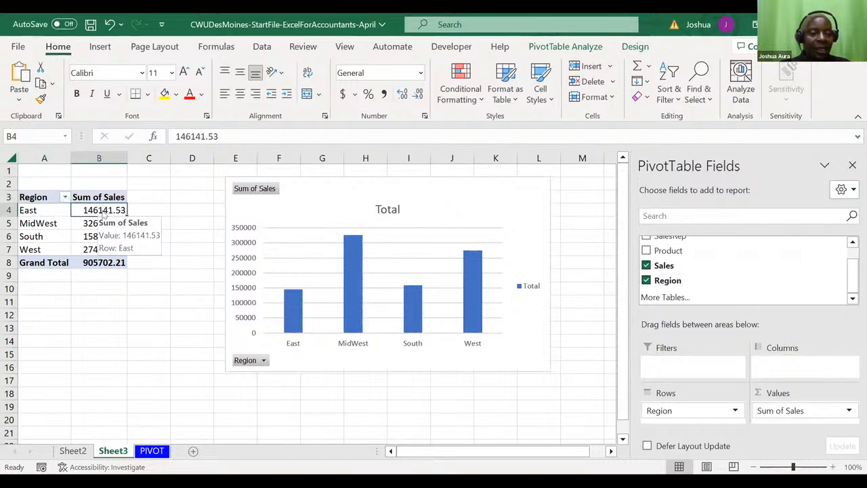
right_click(100, 210)
mouse_move(155, 318)
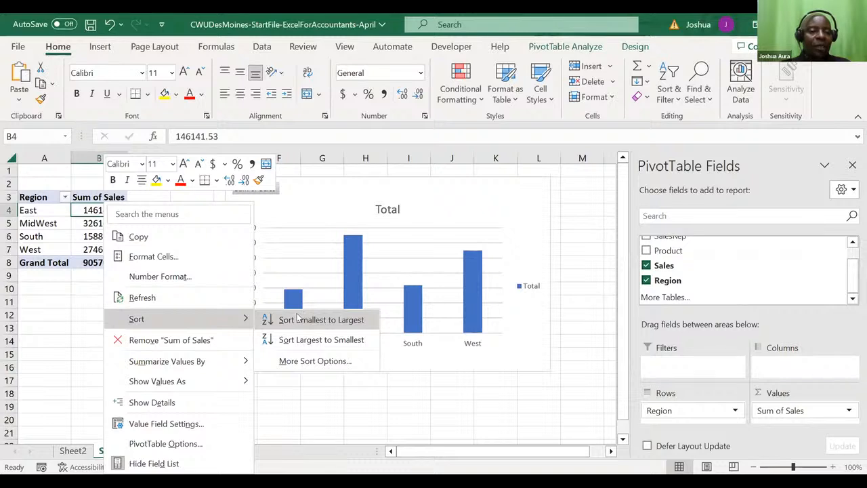
click(298, 319)
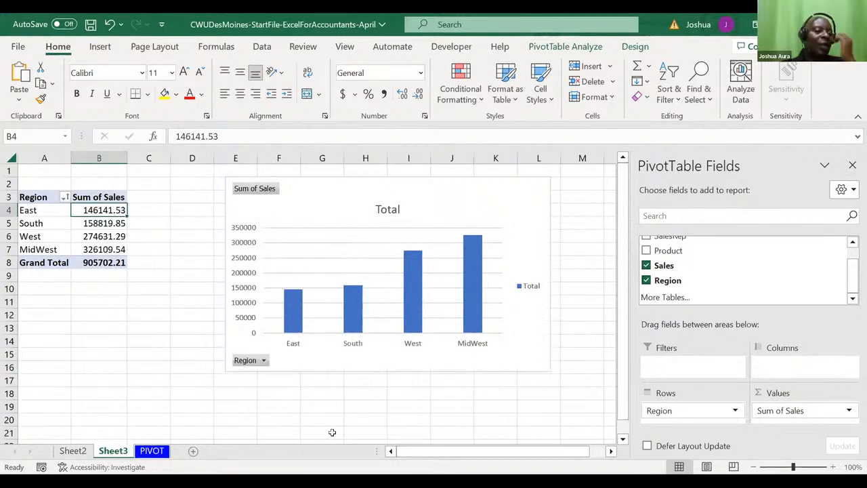
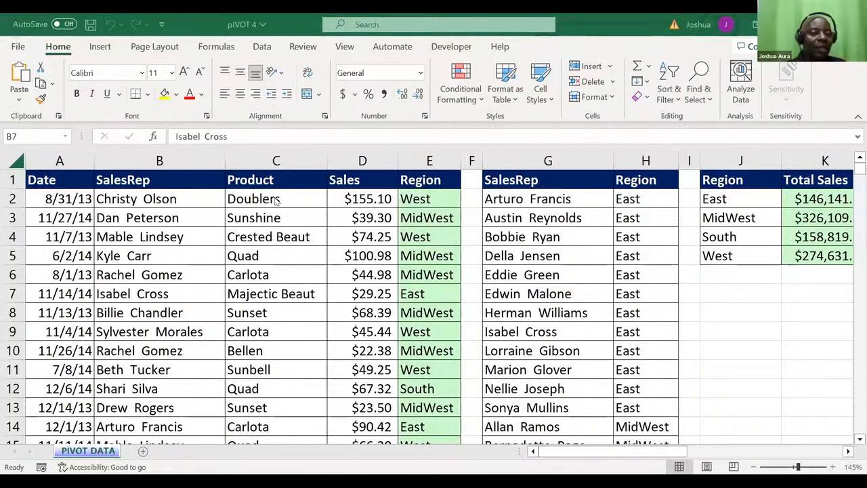
- Insert a PivotTable from A1:E10001 of the PIVOT DATA sheet in the pIVOT 4 workbook on a new worksheet and delete that worksheet
click(149, 198)
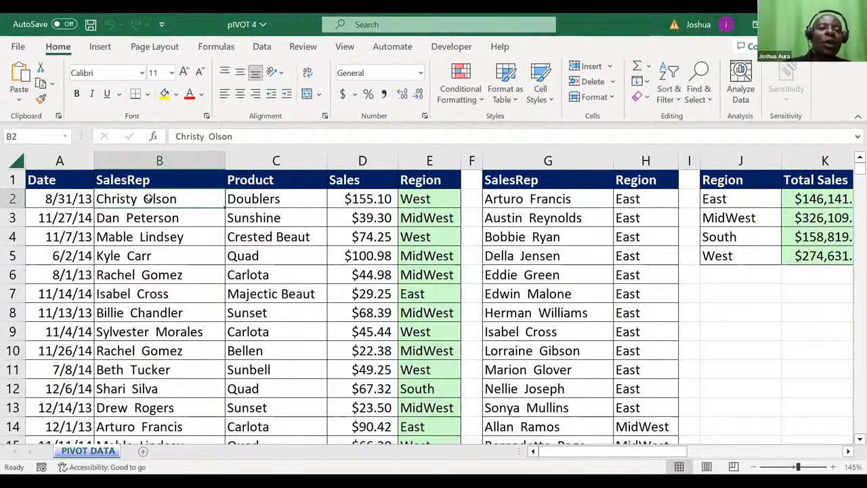
click(100, 47)
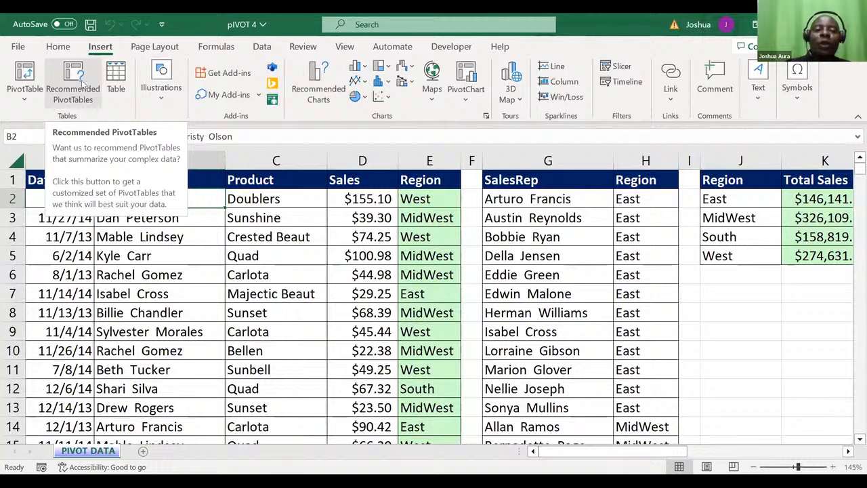
click(24, 73)
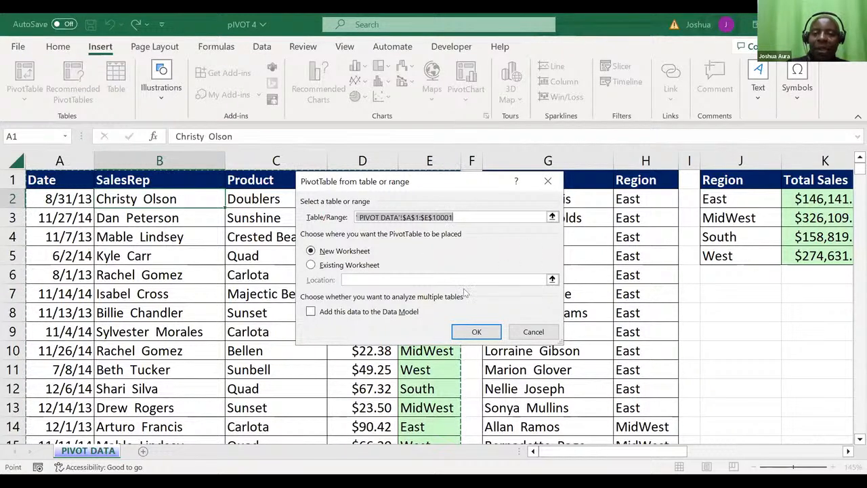
click(461, 329)
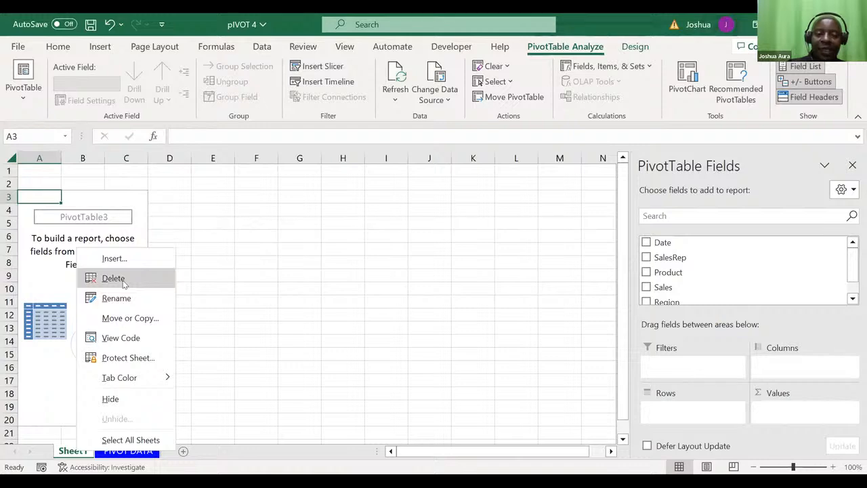
click(124, 284)
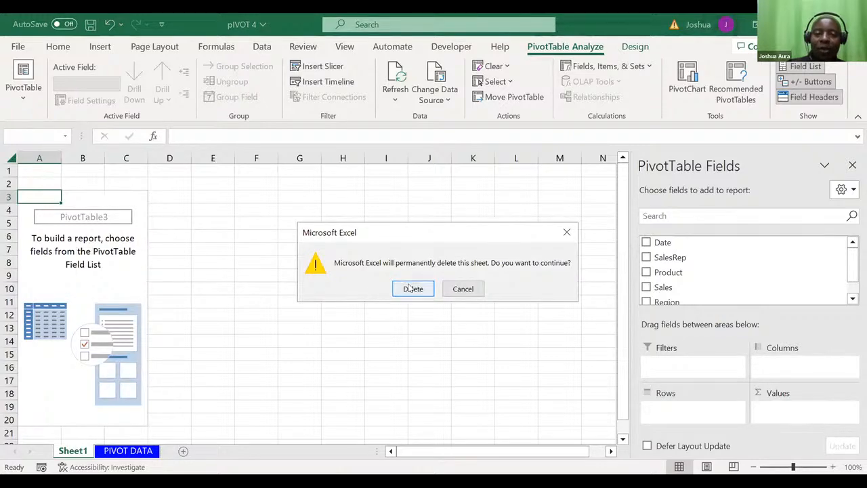
click(408, 284)
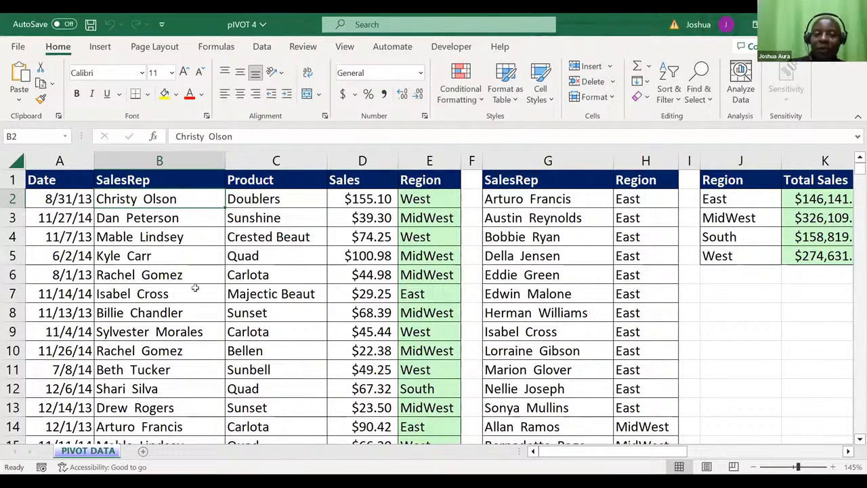
- Insert a PivotTable based on PIVOT DATA range A1:E10001 on a new worksheet
click(138, 219)
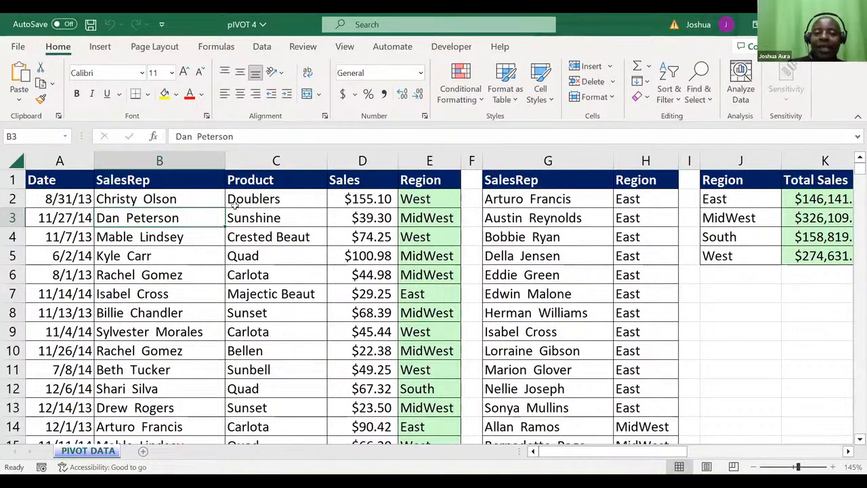
click(271, 216)
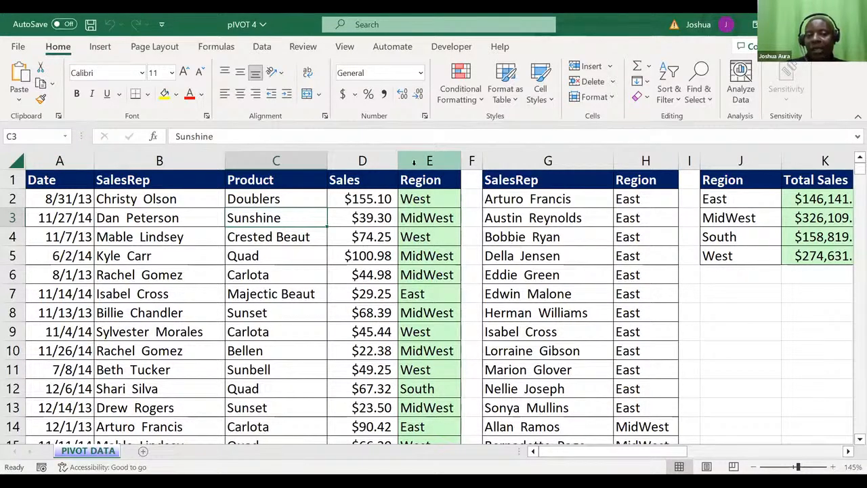
click(96, 46)
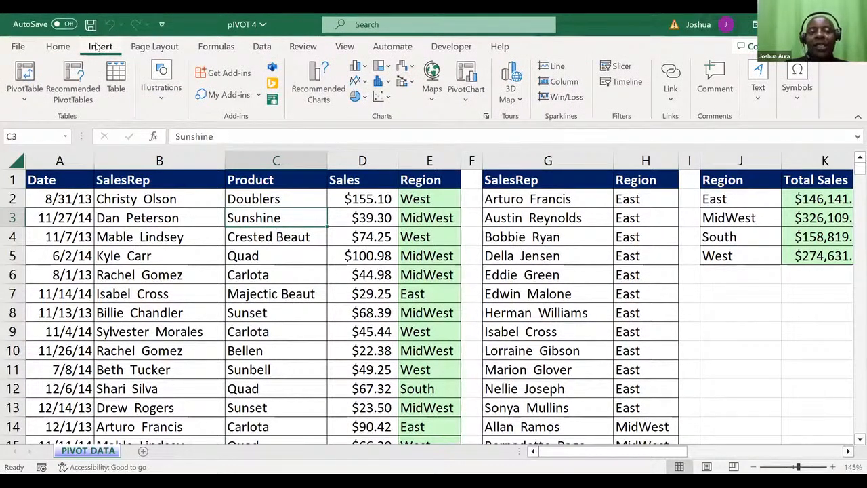
click(25, 73)
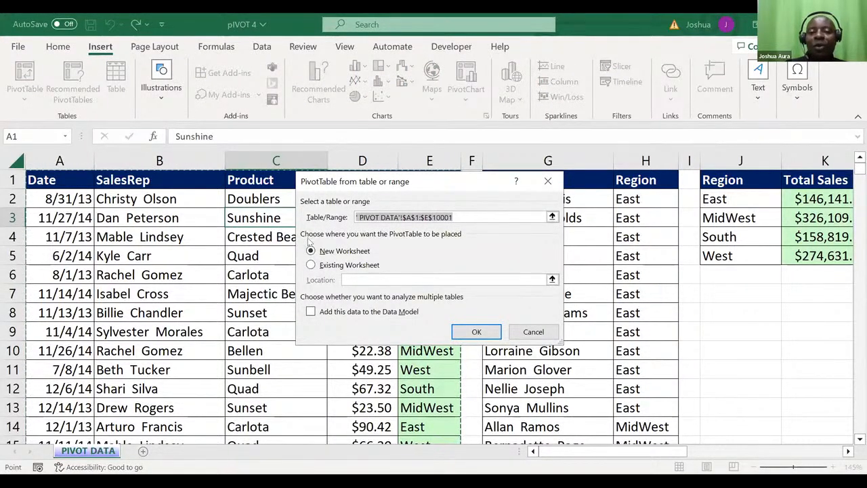
click(460, 332)
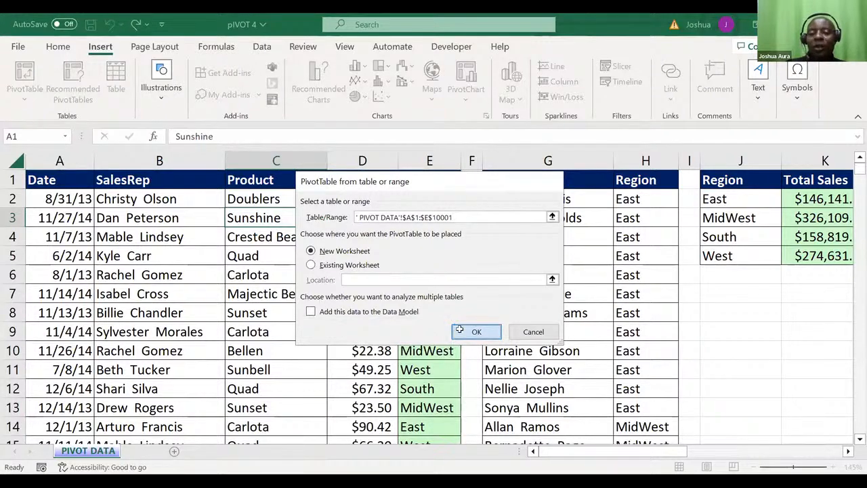
click(463, 333)
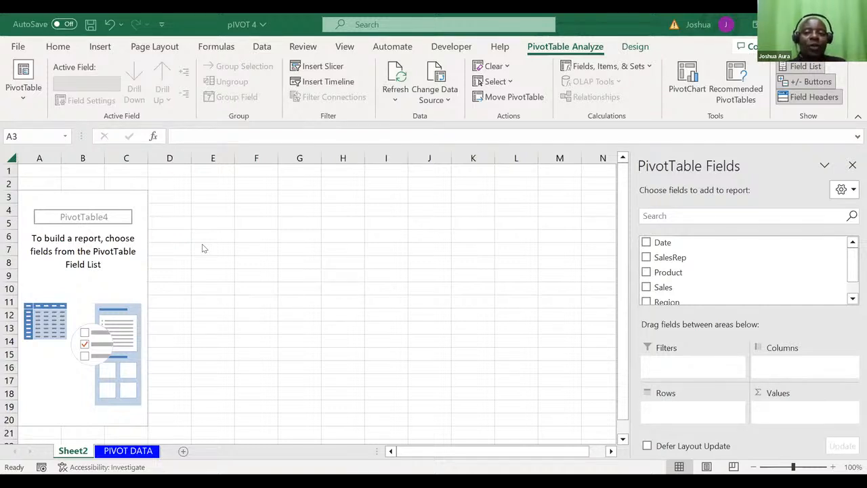
- Summarize Sales by Region with Region as rows and Sales as summed values in the PivotTable
click(791, 237)
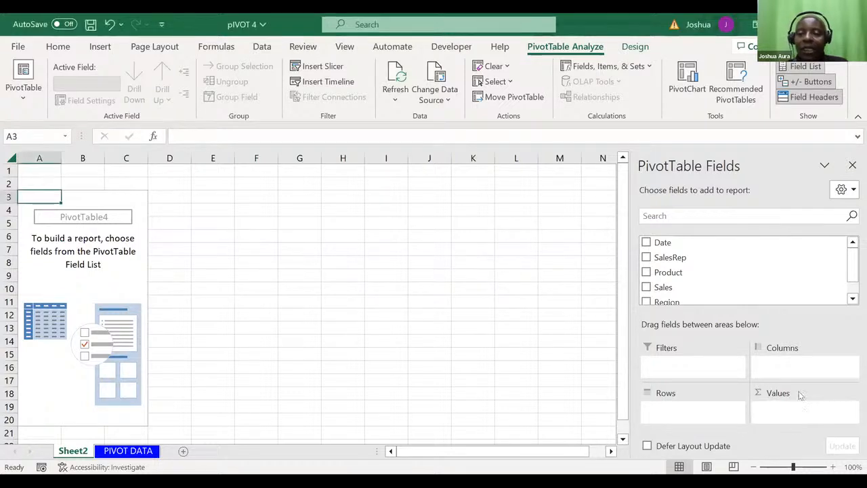
click(851, 299)
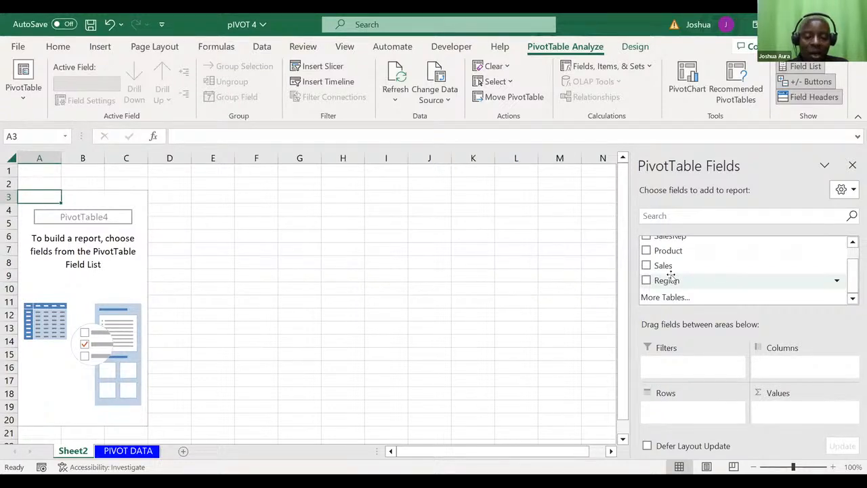
drag(671, 278, 663, 409)
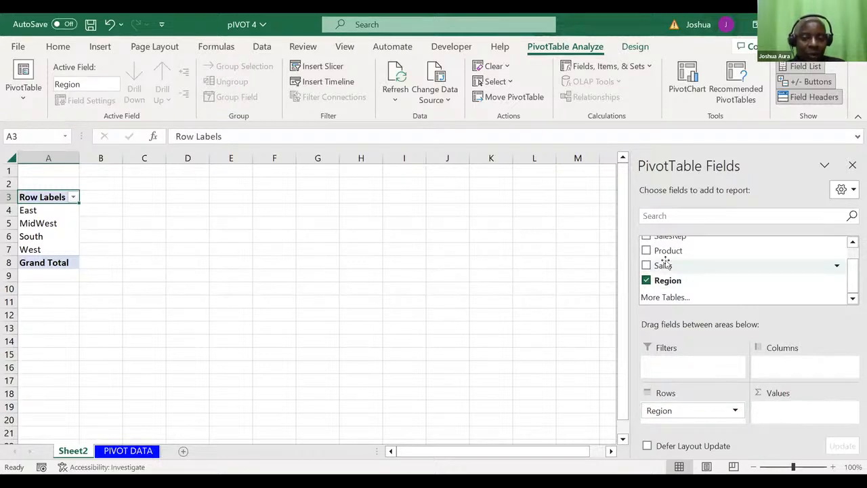
drag(665, 265, 775, 414)
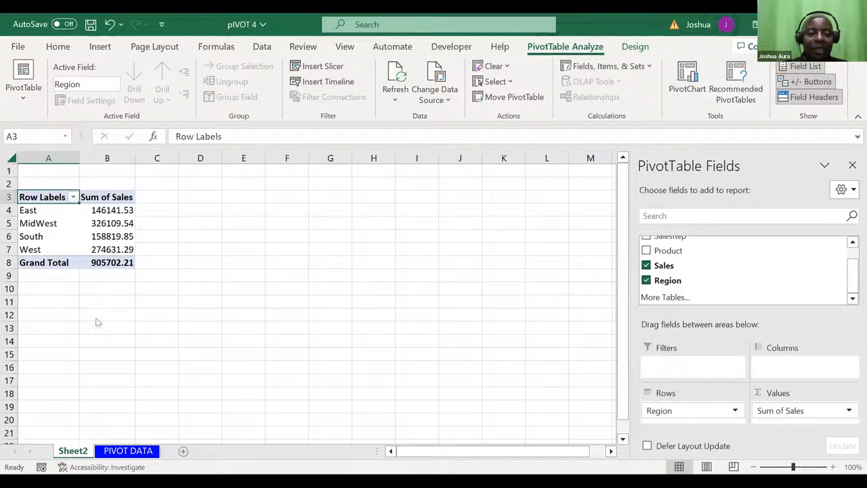
- Delete the Sheet2 worksheet that holds the sales-by-region PivotTable
right_click(75, 450)
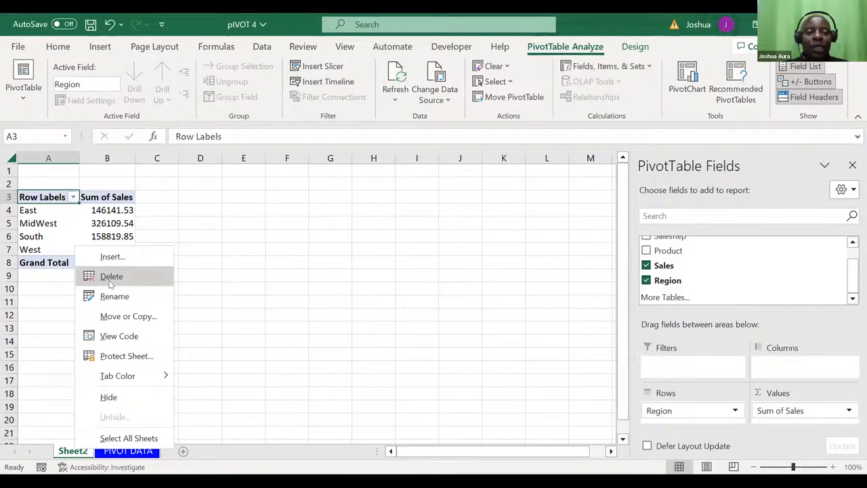
click(111, 278)
click(409, 293)
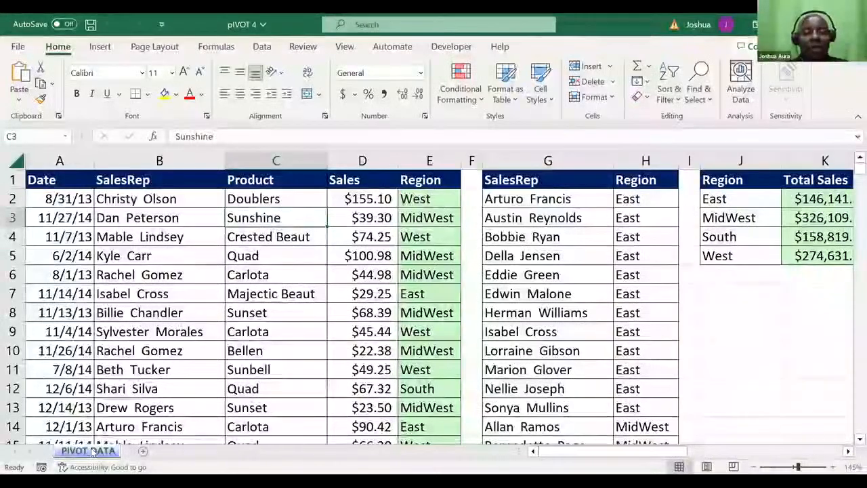
- Insert a PivotTable from PIVOT DATA range A1:E10001 on a new worksheet and add Region as its row field
click(136, 215)
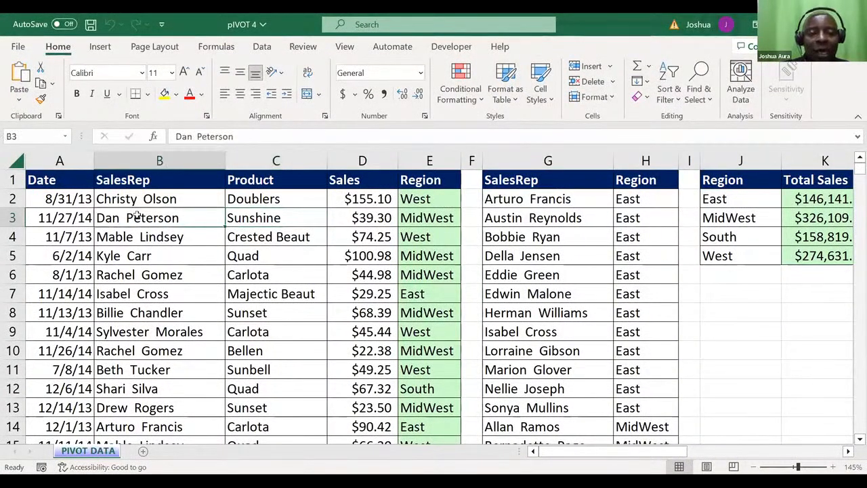
click(101, 46)
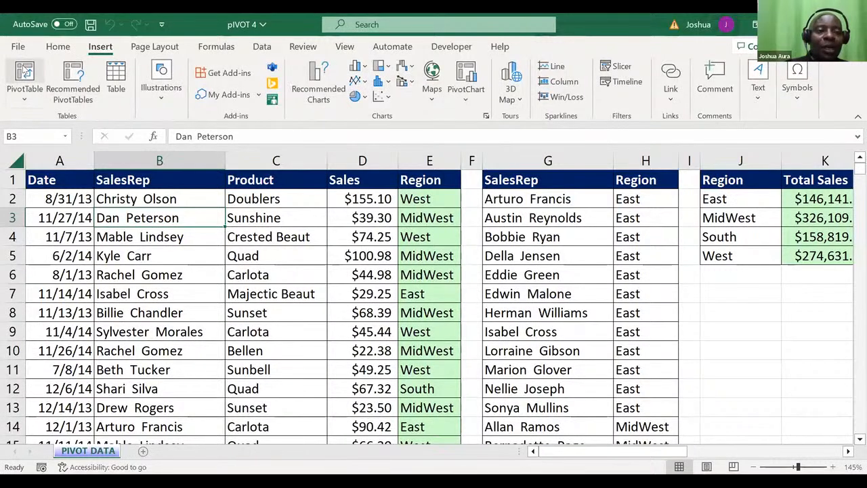
click(25, 70)
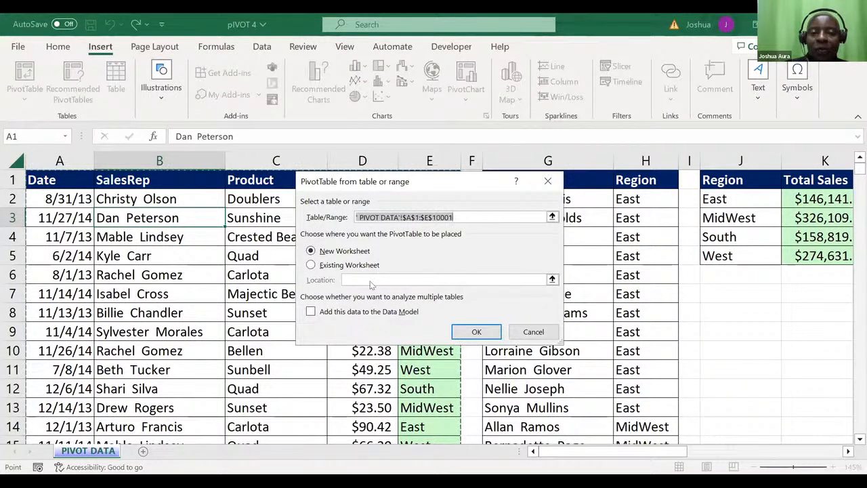
click(461, 331)
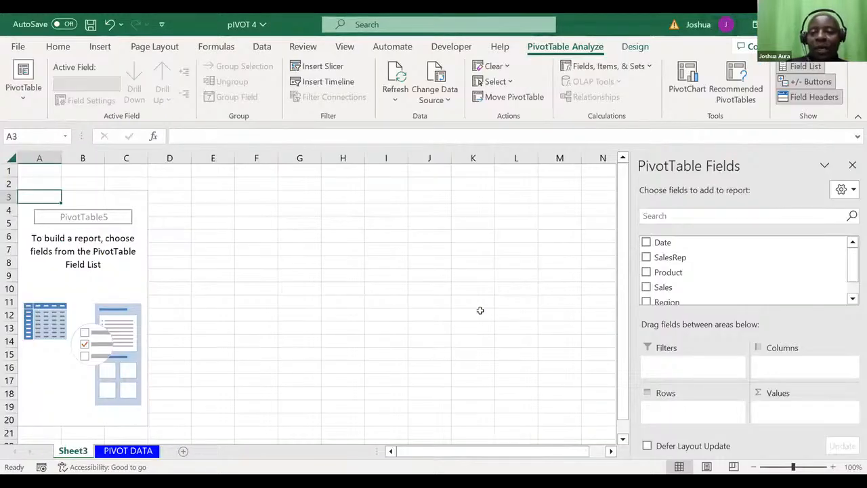
click(645, 301)
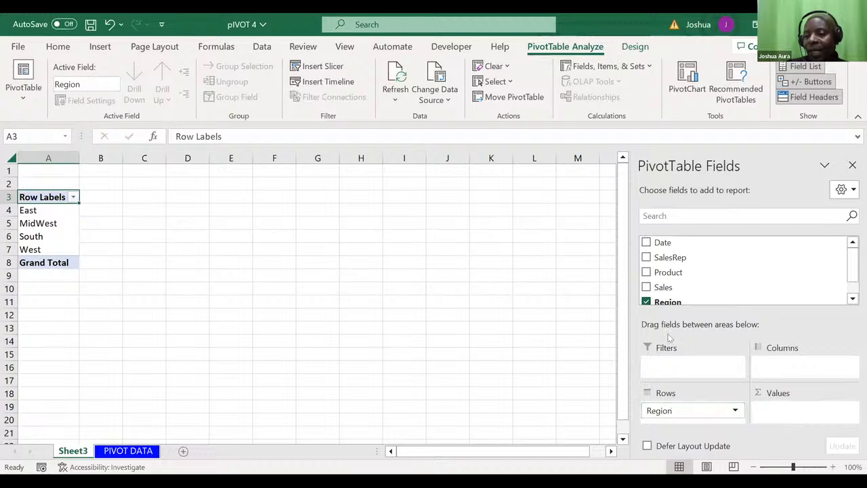
- Add Sales as summed values to the Region PivotTable and show its report layout in tabular form
click(645, 287)
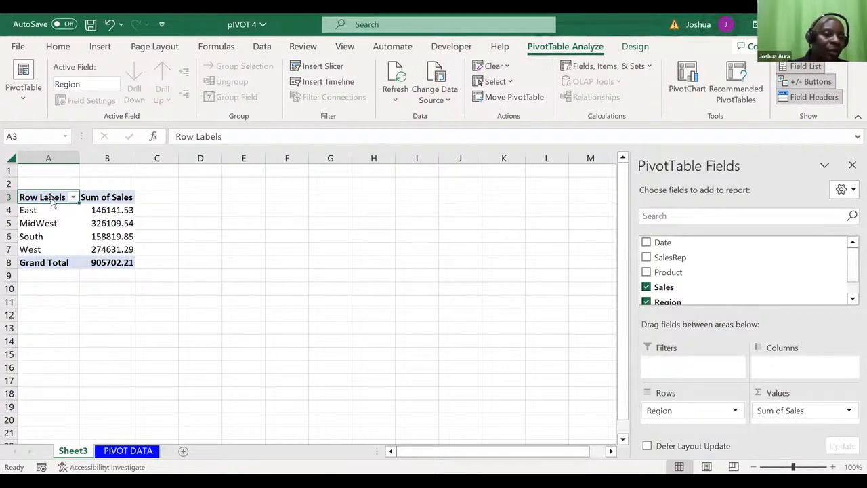
click(101, 210)
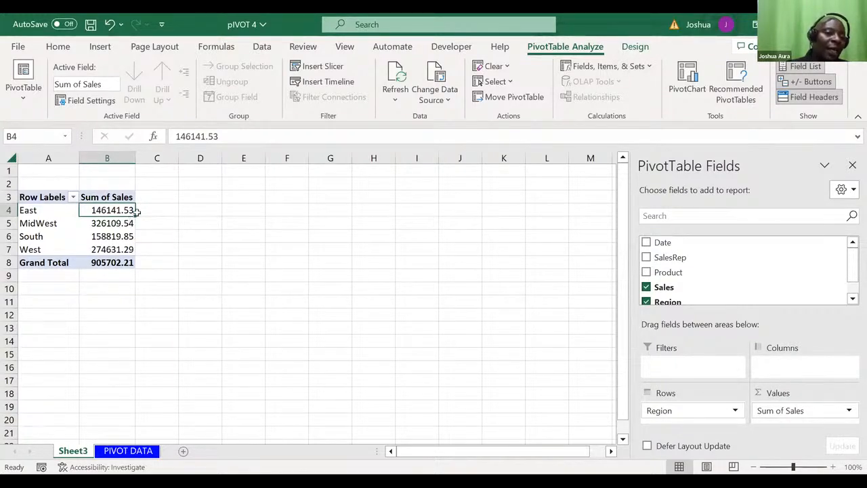
click(635, 46)
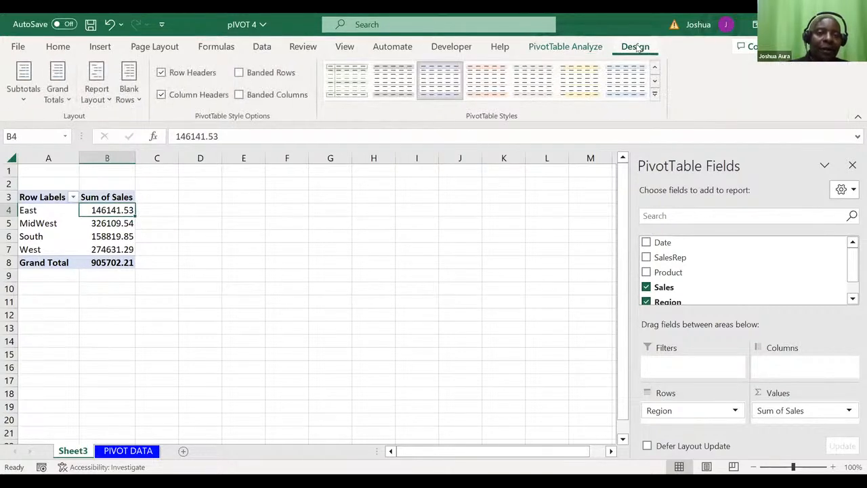
click(97, 78)
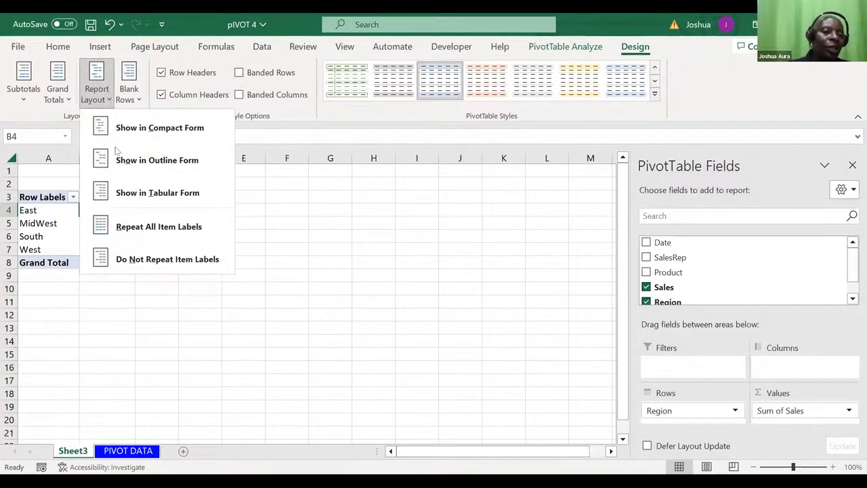
click(146, 193)
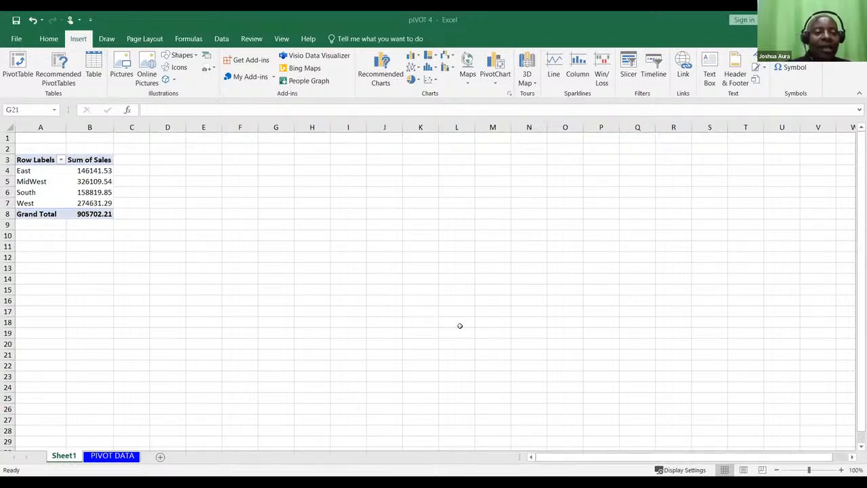
click(81, 181)
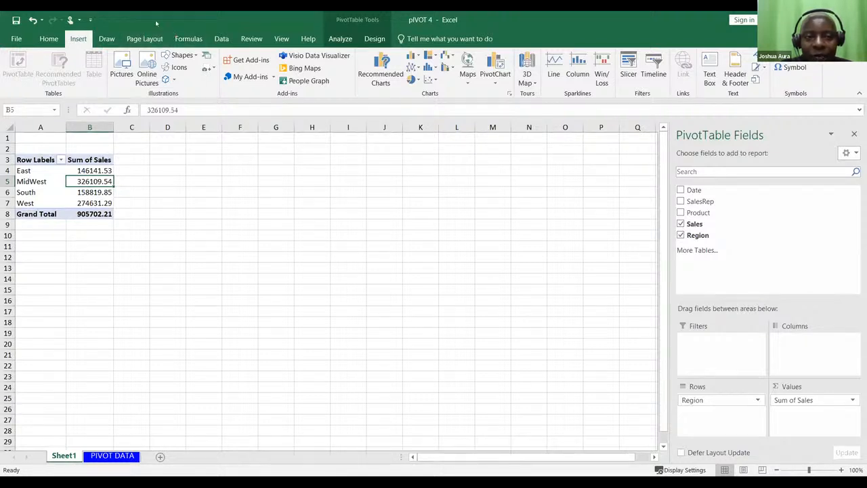
click(176, 38)
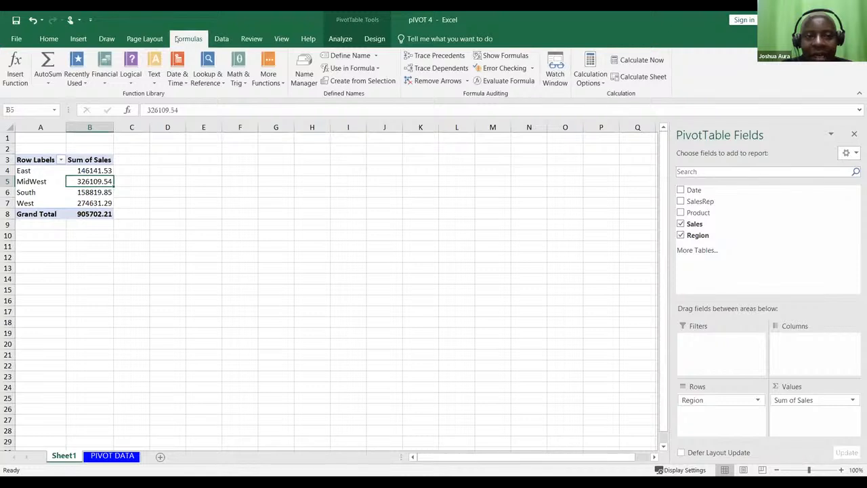
key(Right)
key(Right)
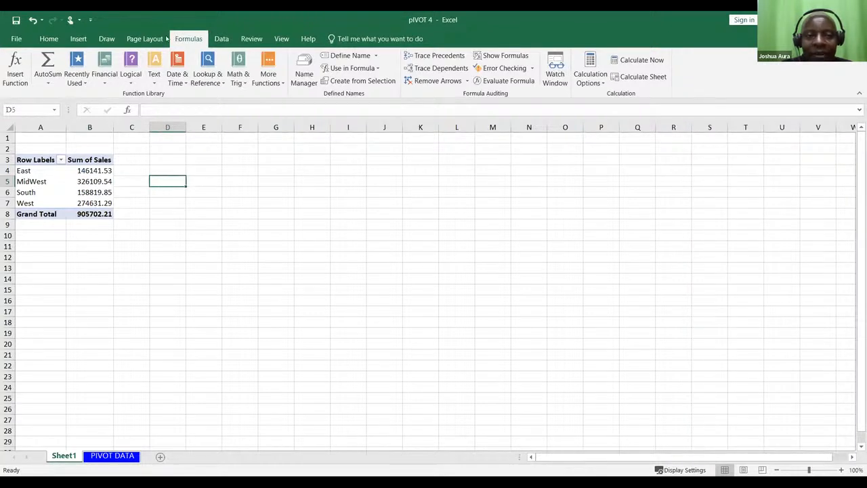
key(alt+Tab)
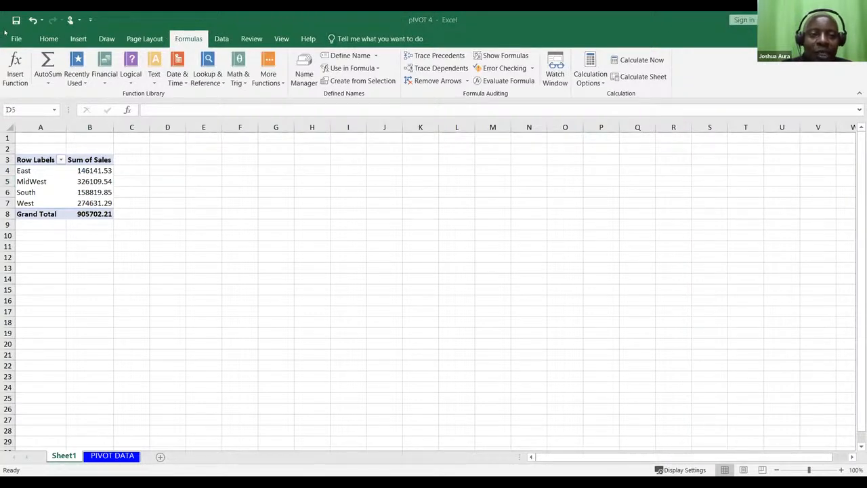
- Select the sales-by-region PivotTable on Sheet1 and hide its field list
click(86, 180)
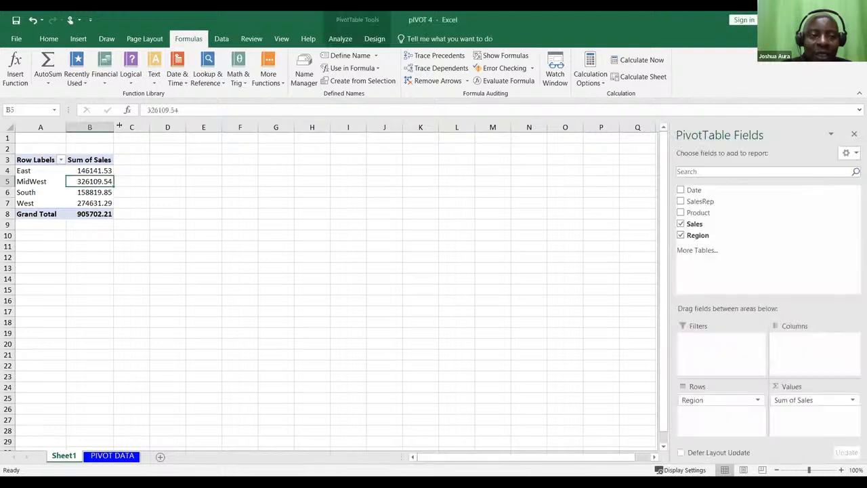
click(163, 39)
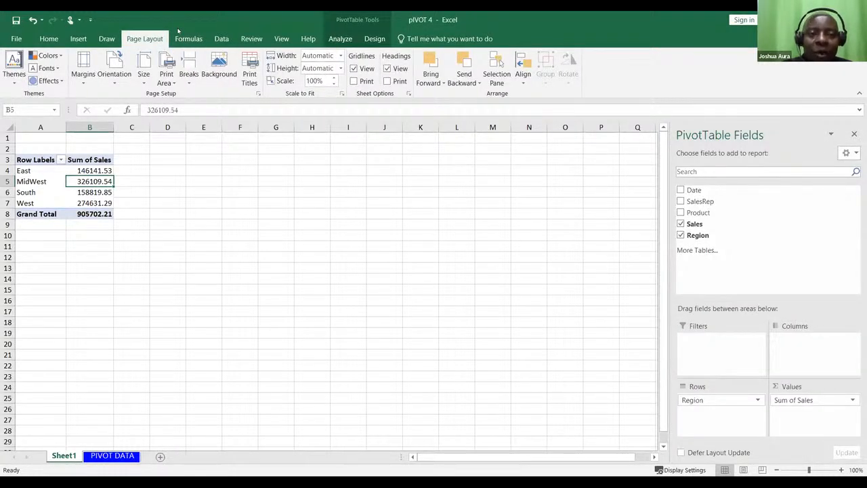
scroll(162, 39, down, 2)
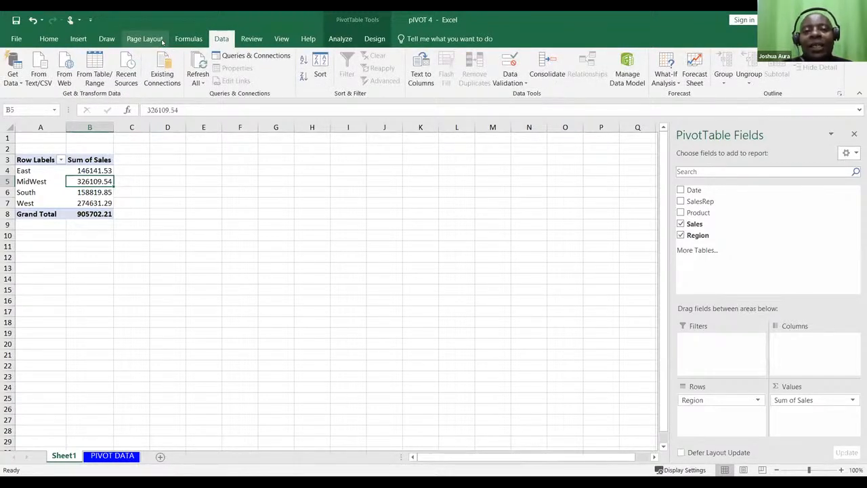
scroll(162, 42, down, 1)
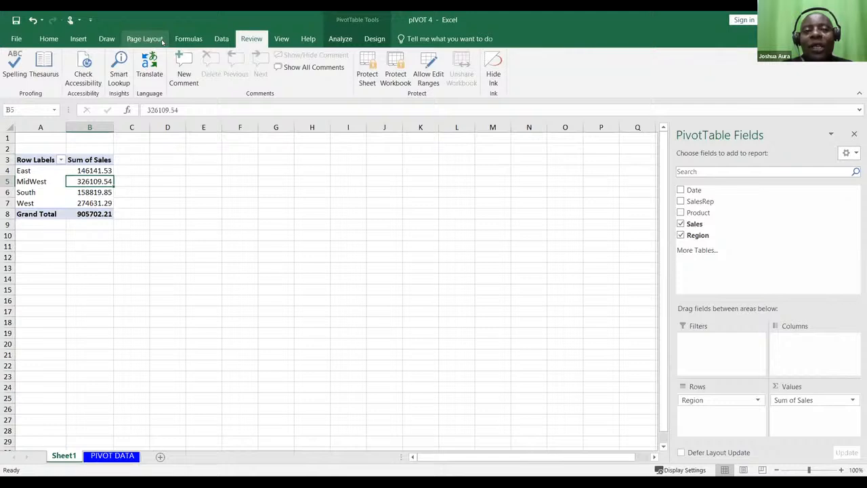
scroll(162, 42, down, 2)
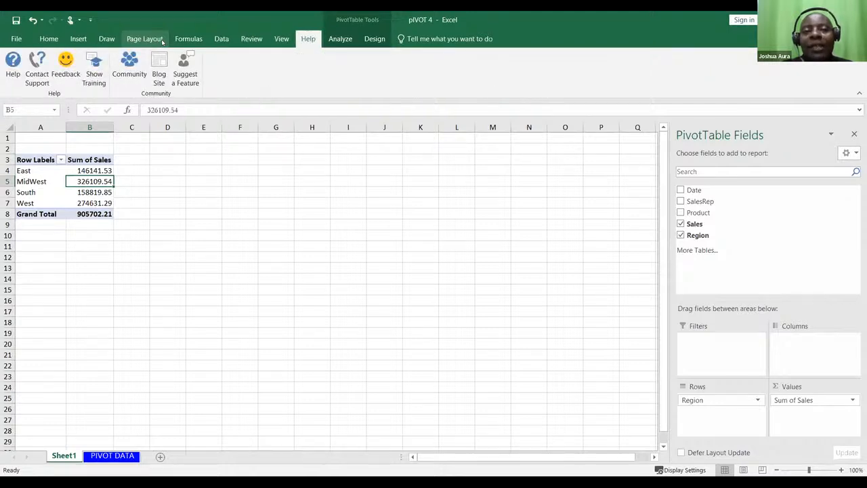
scroll(163, 42, down, 1)
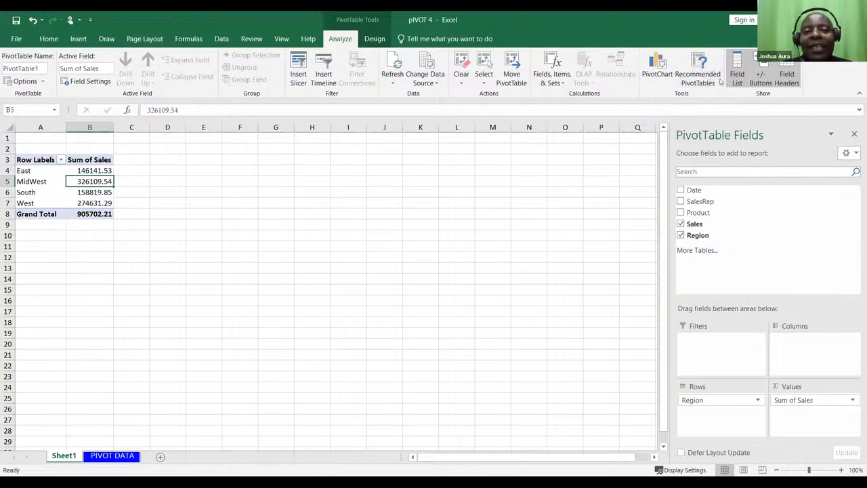
click(736, 70)
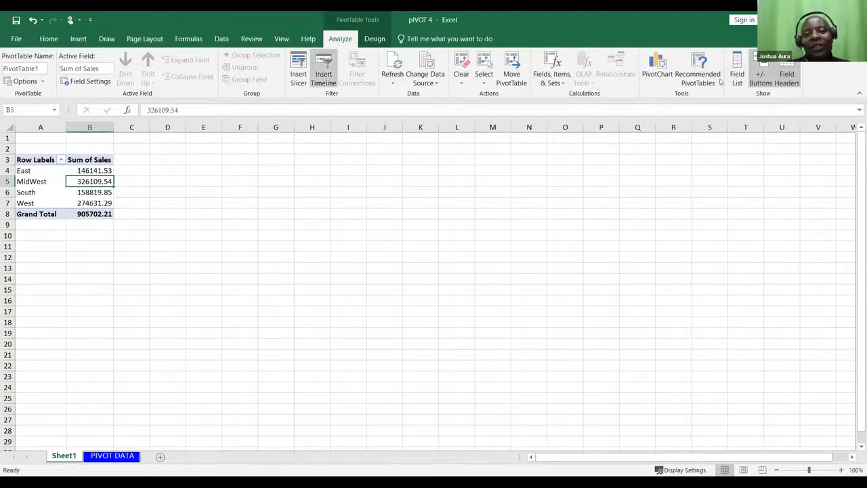
- Change the Sheet1 PivotTable's report layout to tabular form
scroll(720, 82, down, 1)
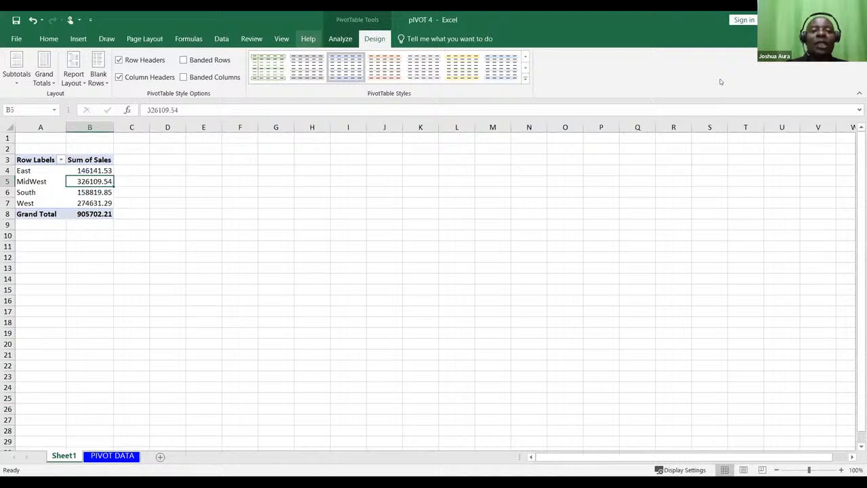
click(75, 76)
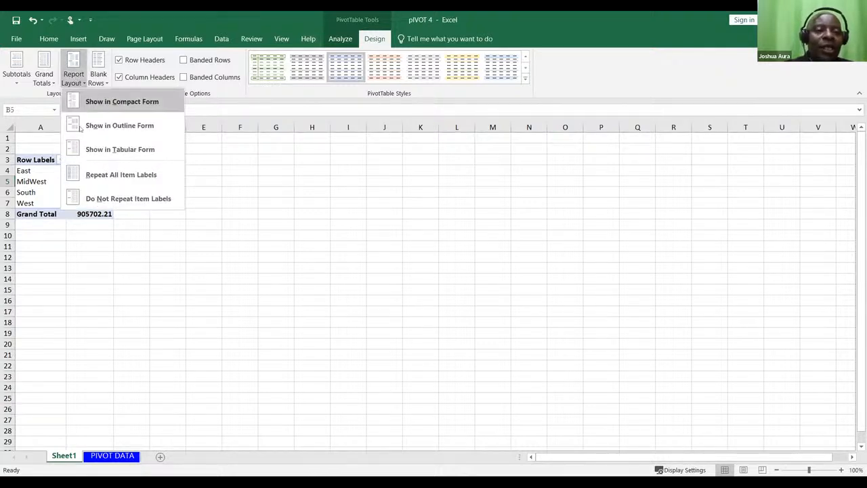
click(124, 152)
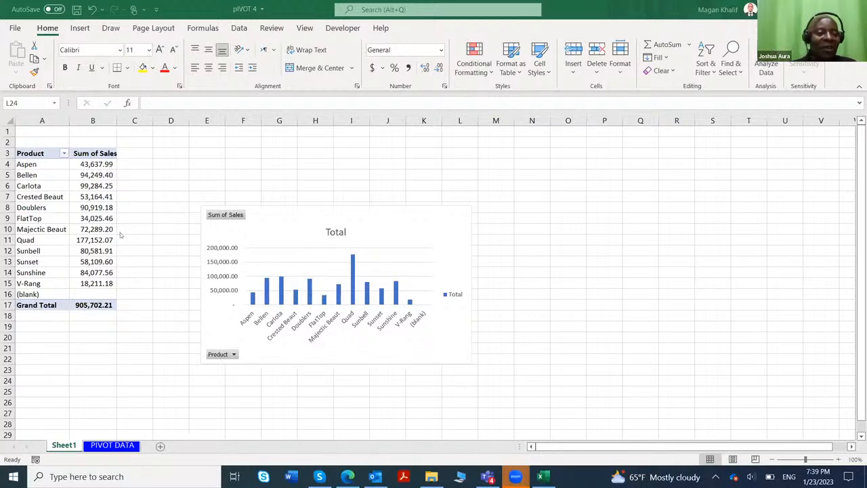
- Examine the (blank) product item in the PivotTable and the end of the Product column on PIVOT DATA
mouse_move(77, 238)
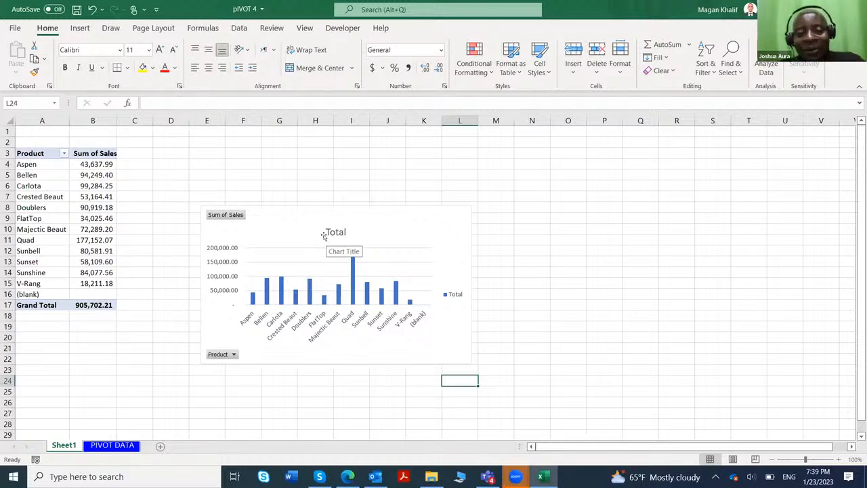
click(49, 292)
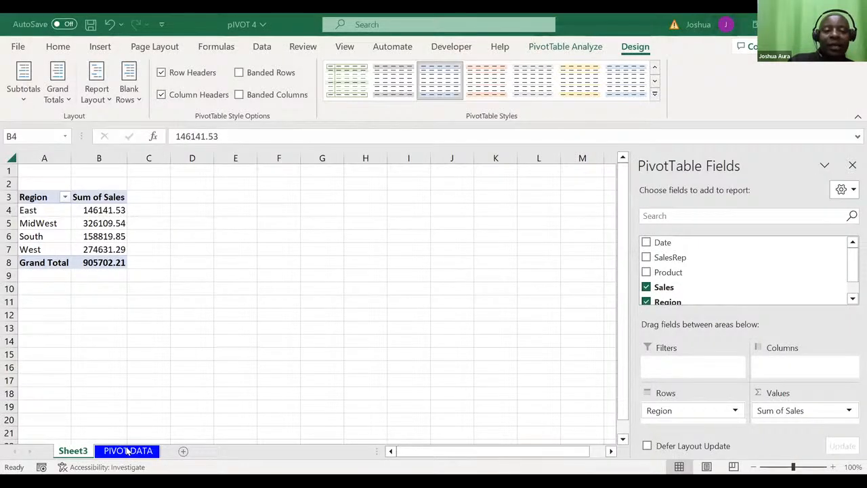
click(127, 451)
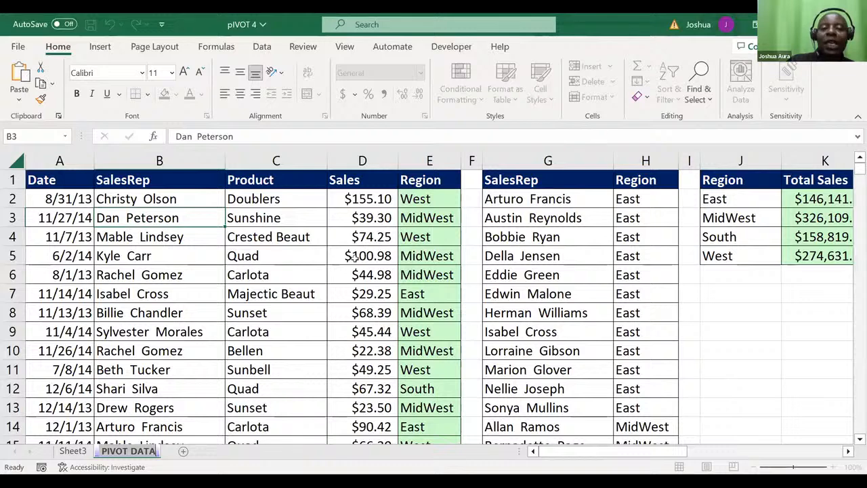
click(249, 291)
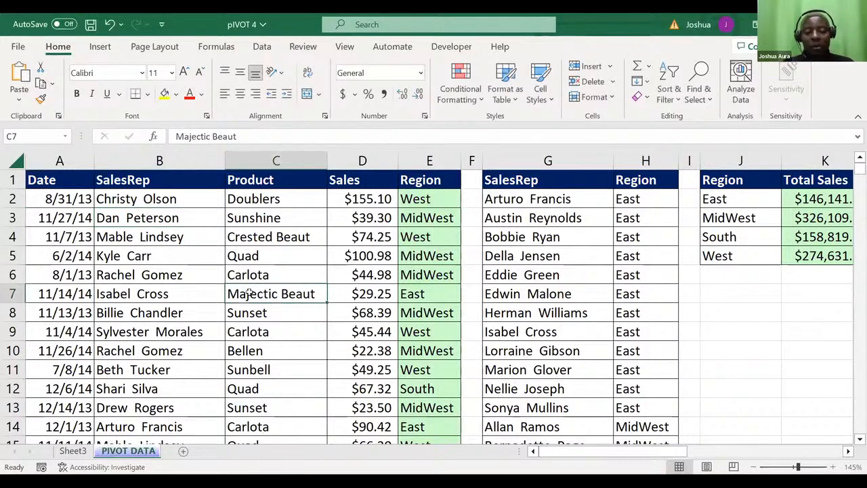
key(ctrl+Down)
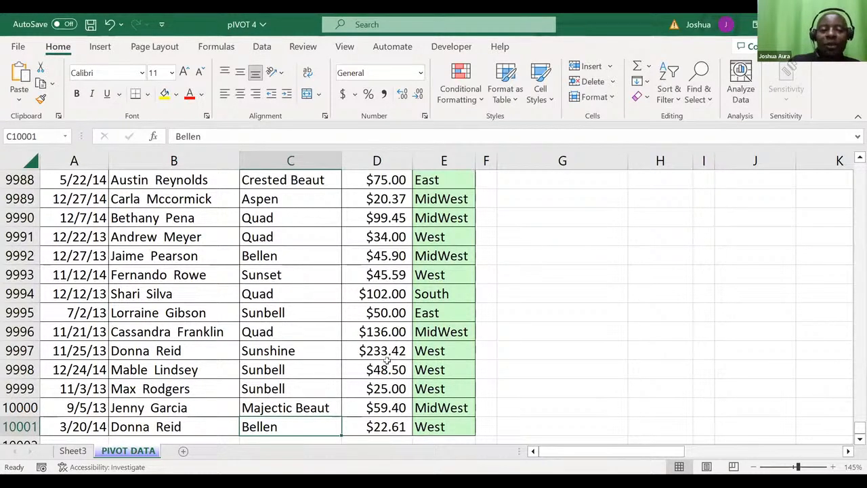
click(24, 440)
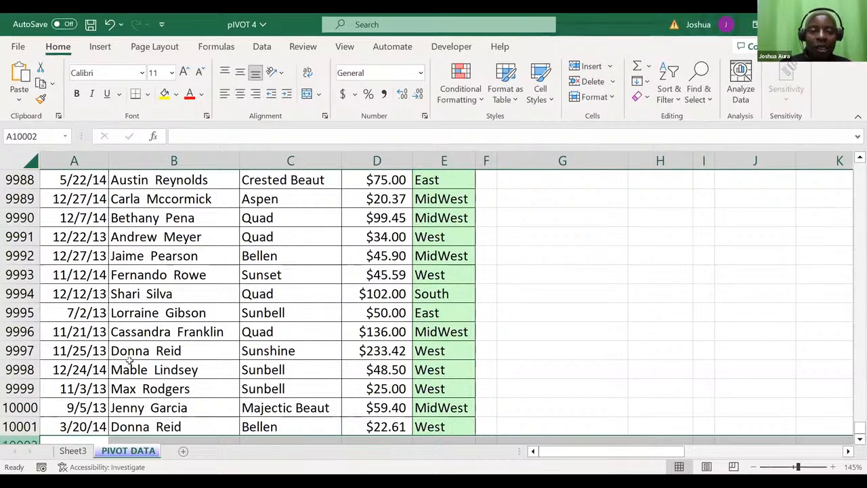
click(271, 313)
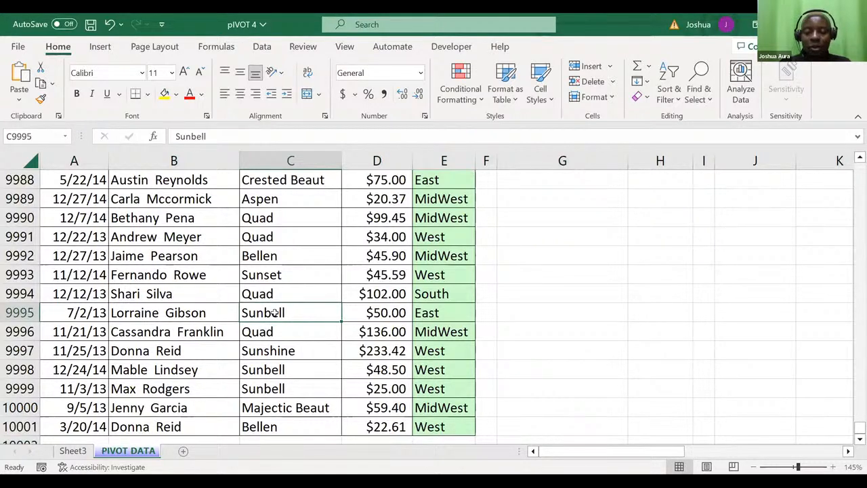
key(ctrl+Up)
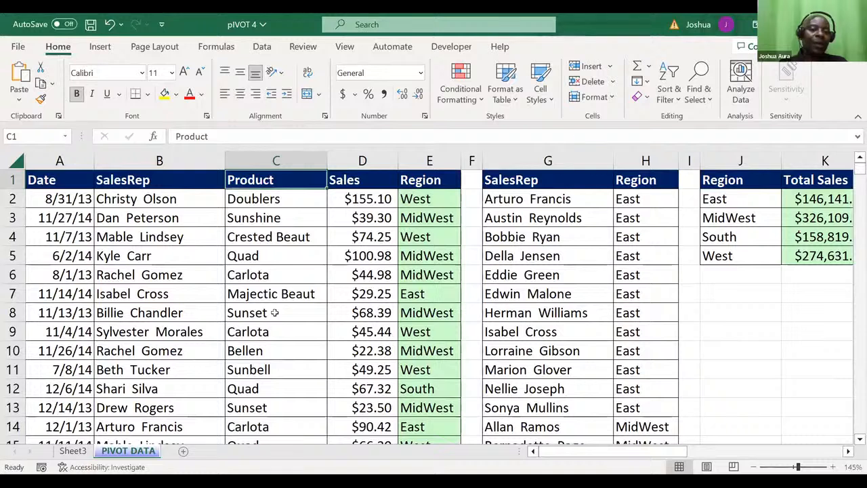
- Examine the Product and Sales columns on PIVOT DATA and select row 10002 below the last record to inspect it
click(260, 197)
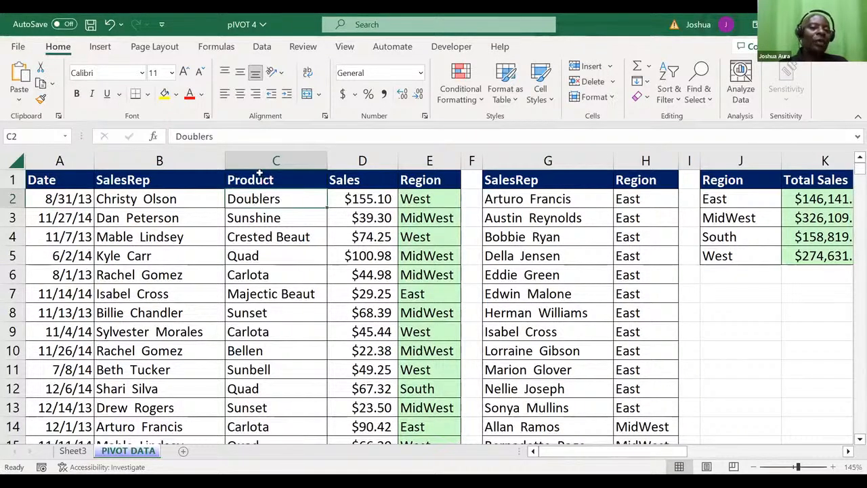
click(259, 177)
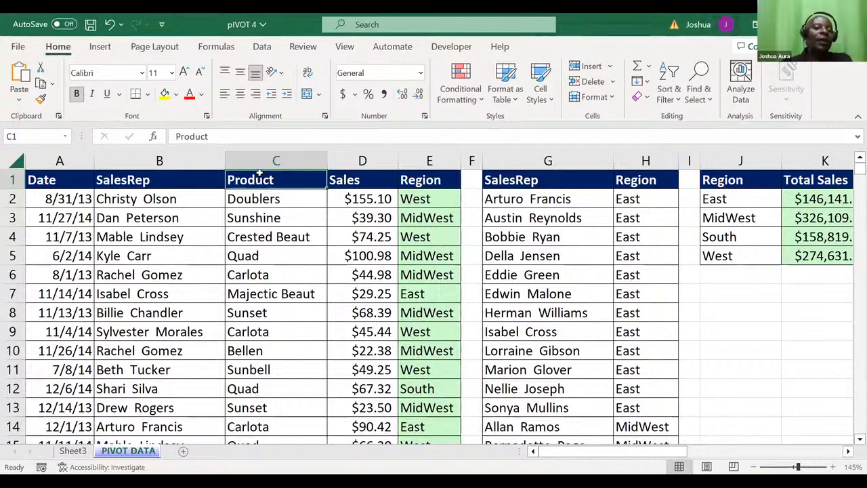
click(366, 194)
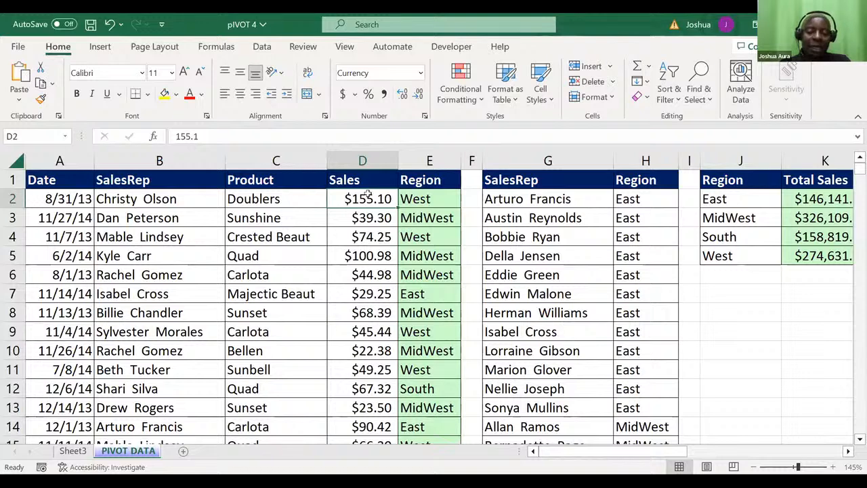
key(ctrl+Down)
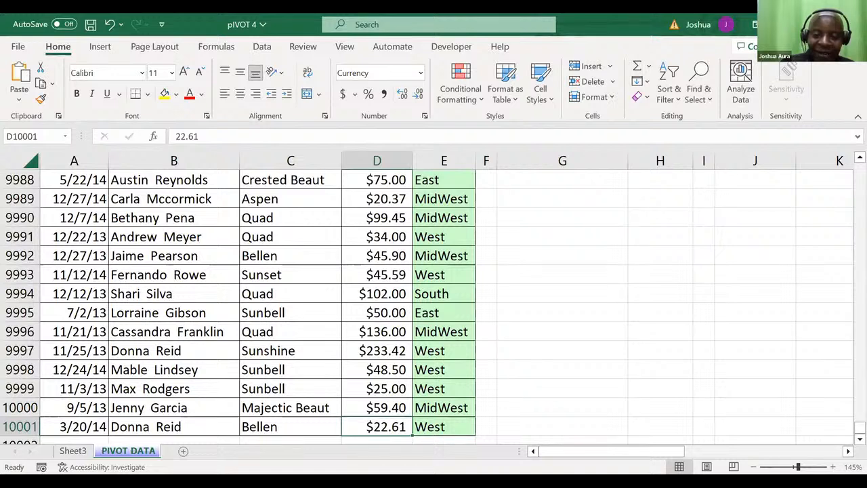
key(alt+Tab)
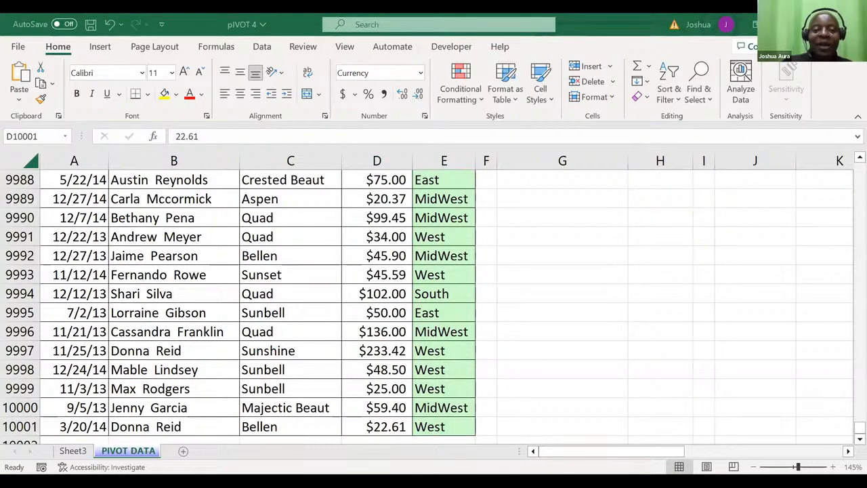
click(20, 444)
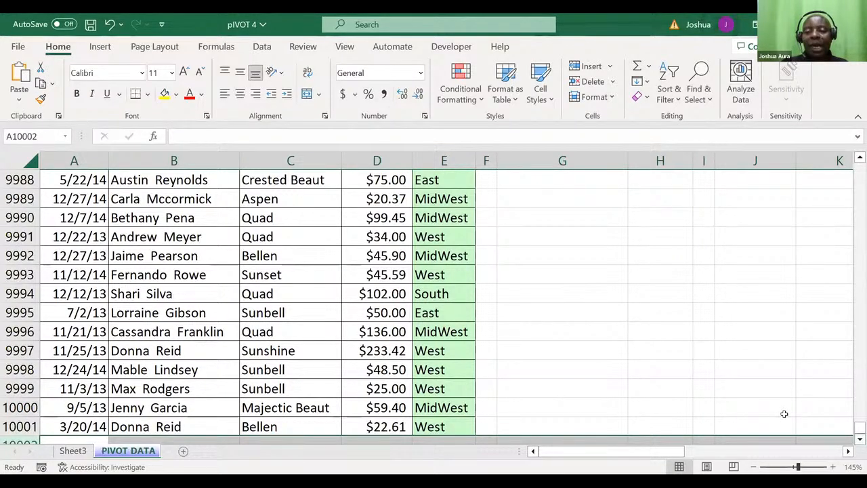
scroll(784, 413, down, 1)
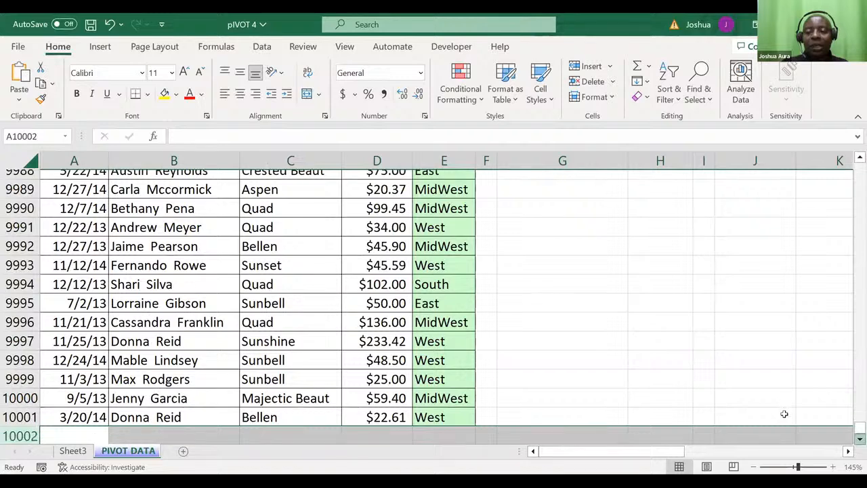
scroll(783, 413, down, 2)
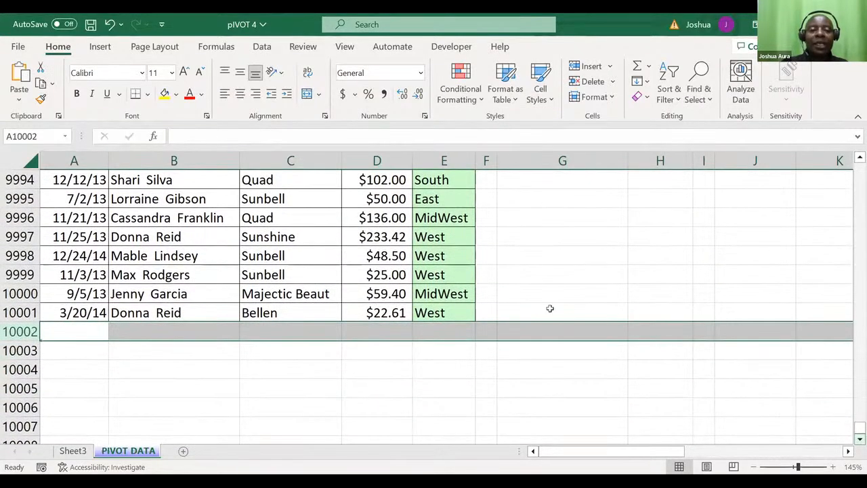
- Enter INAWEZEKANA in cell B10002, directly below the last SalesRep record on PIVOT DATA
click(149, 326)
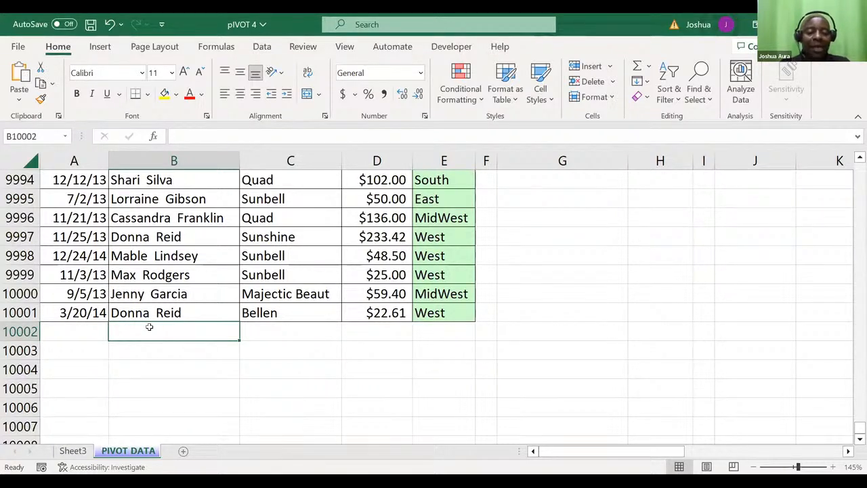
text(INA)
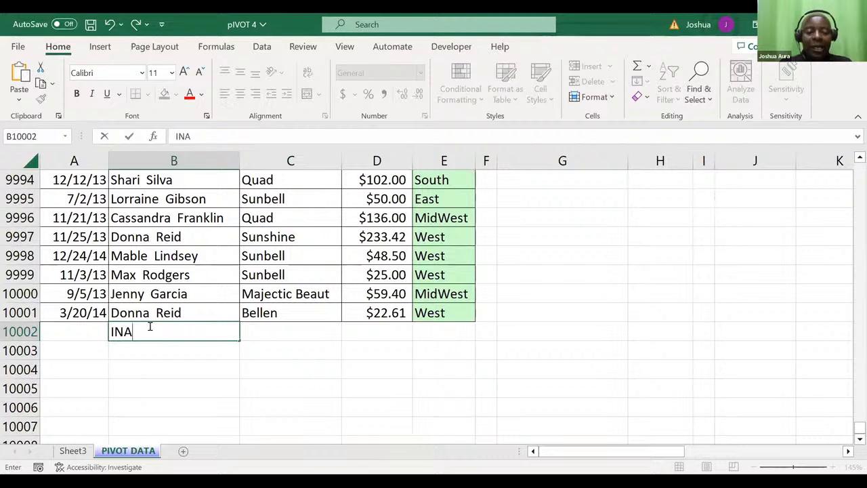
text(WEZEK)
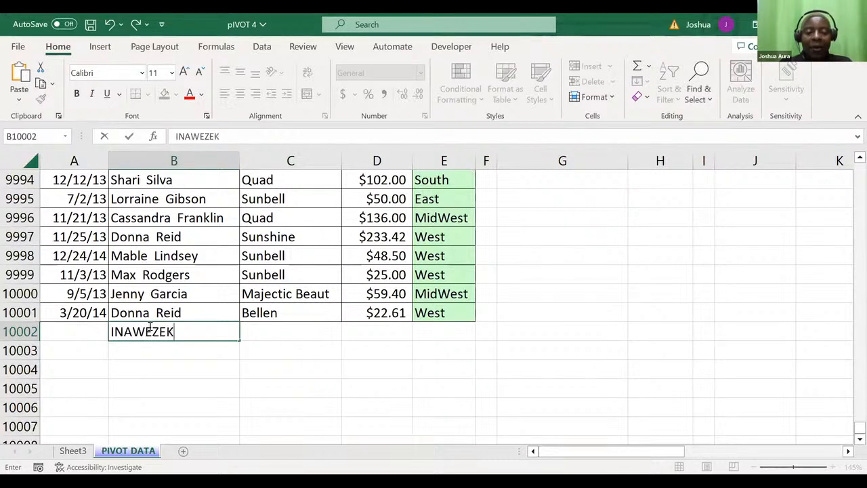
text(ANA)
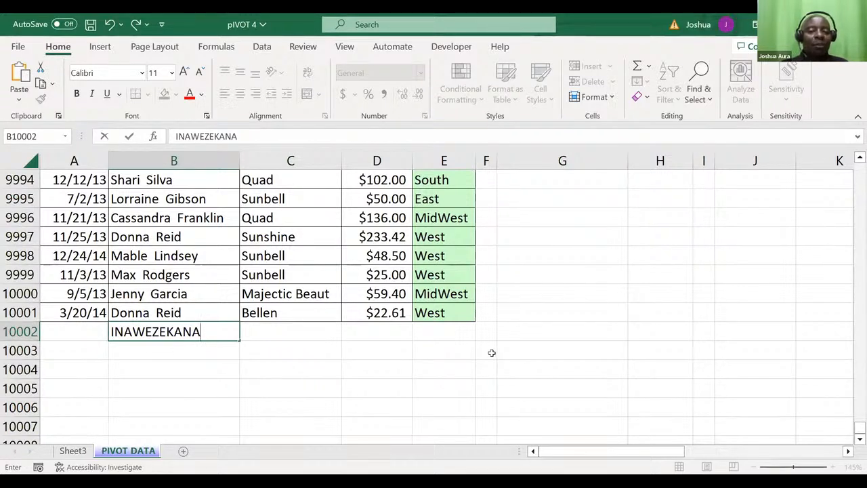
- Enter the note "CTRL -" in cell G10000 beside the data on PIVOT DATA
click(546, 291)
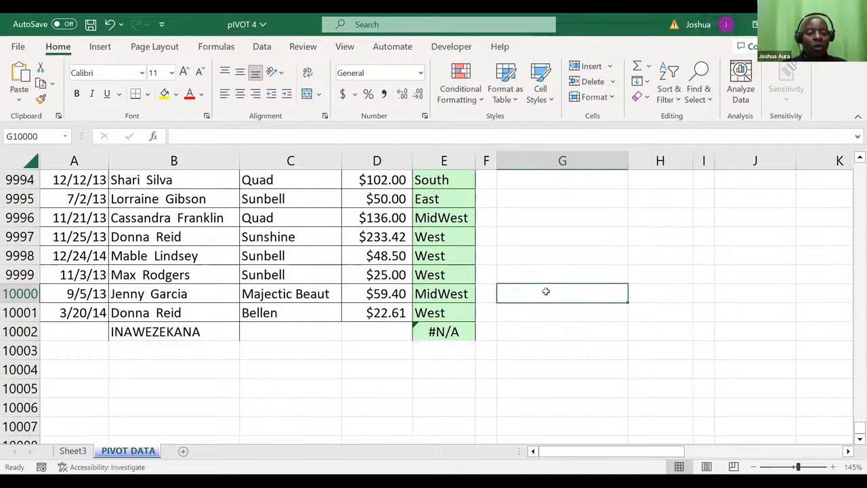
text(C)
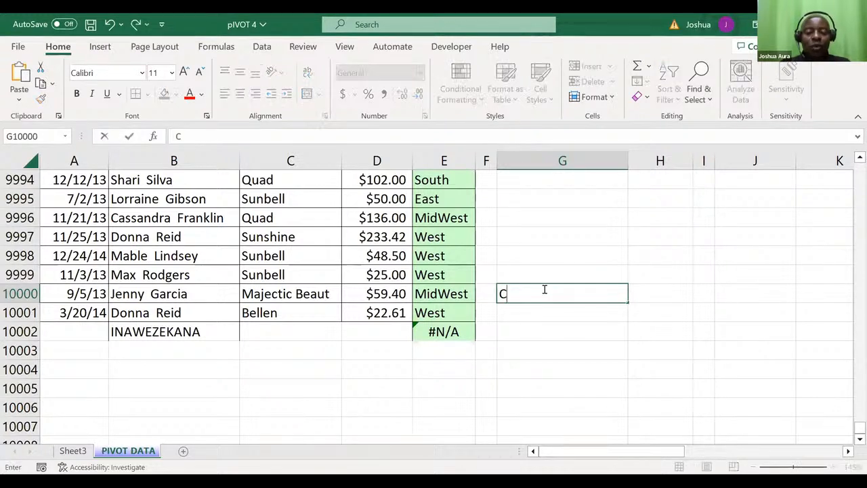
text(N)
key(BackSpace)
text(TRL)
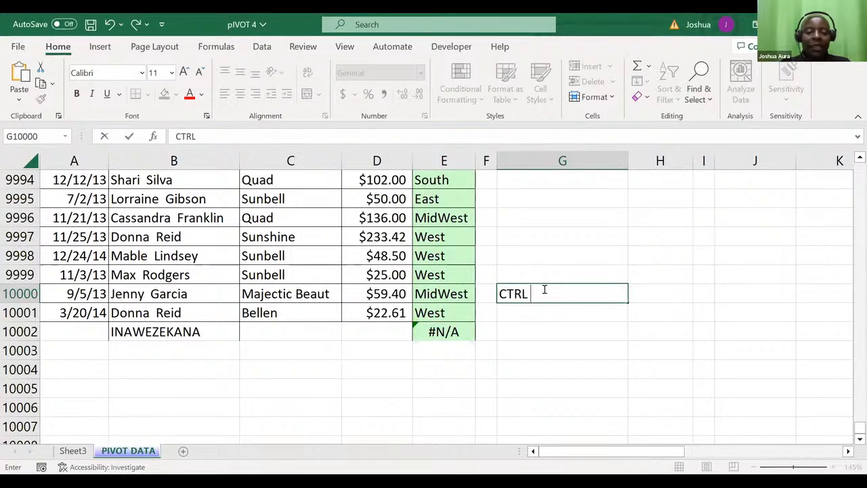
text( -)
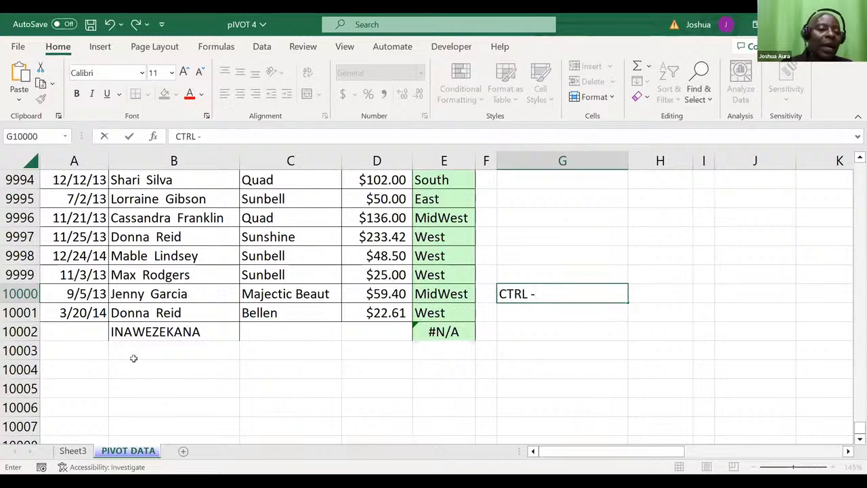
- Delete the entire row 10002 containing the INAWEZEKANA test entry
click(8, 331)
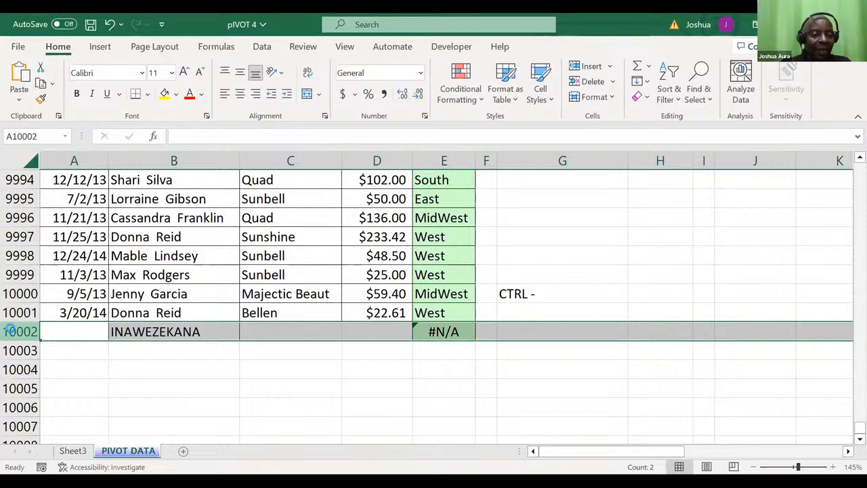
key(ctrl+minus)
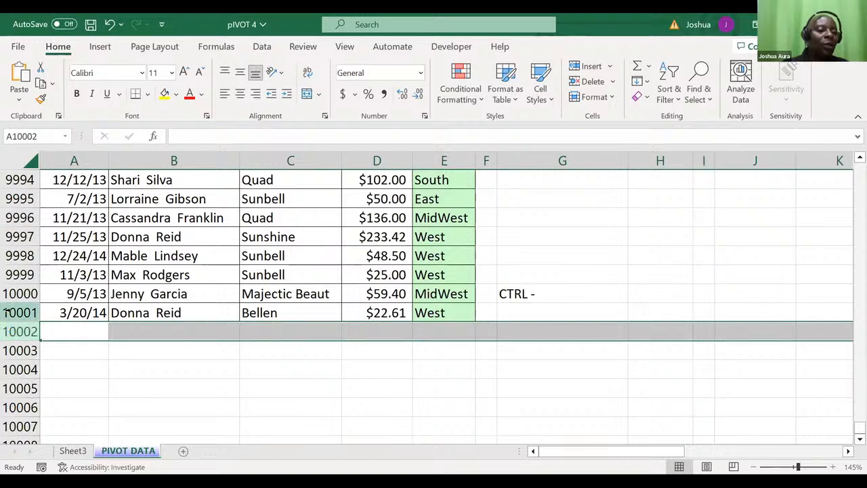
- Delete row 10001, the last record on PIVOT DATA, and undo that deletion
click(14, 313)
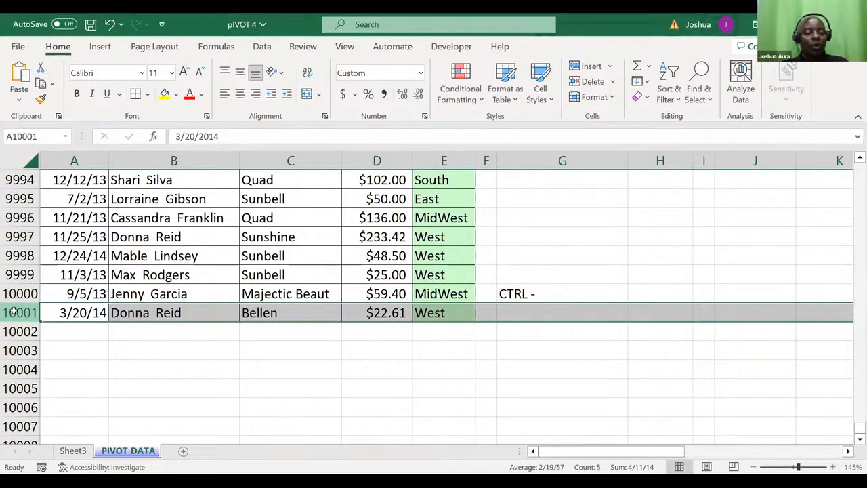
key(ctrl+minus)
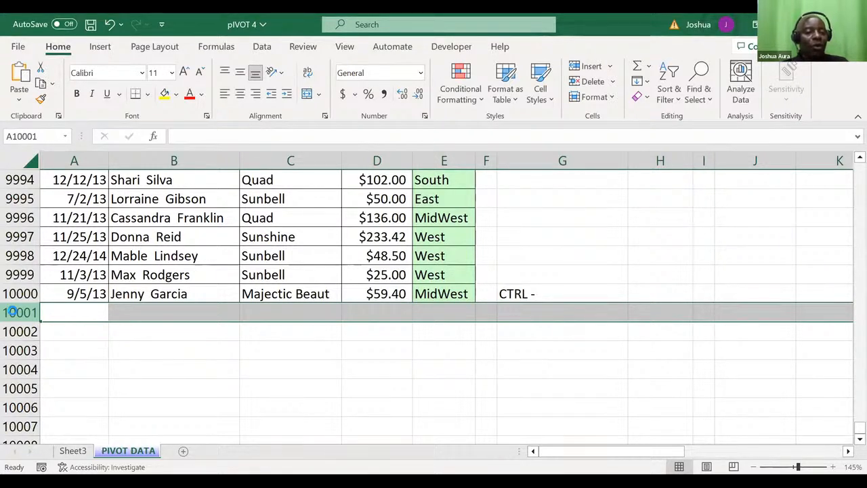
key(ctrl+z)
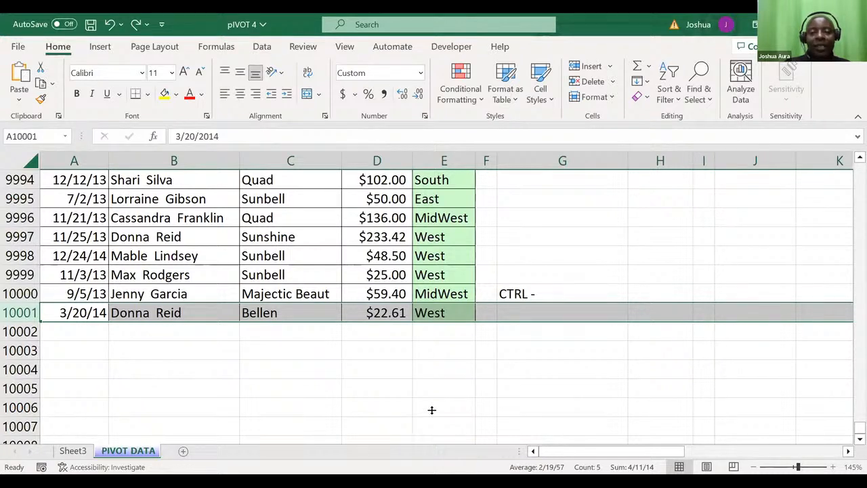
key(ctrl+minus)
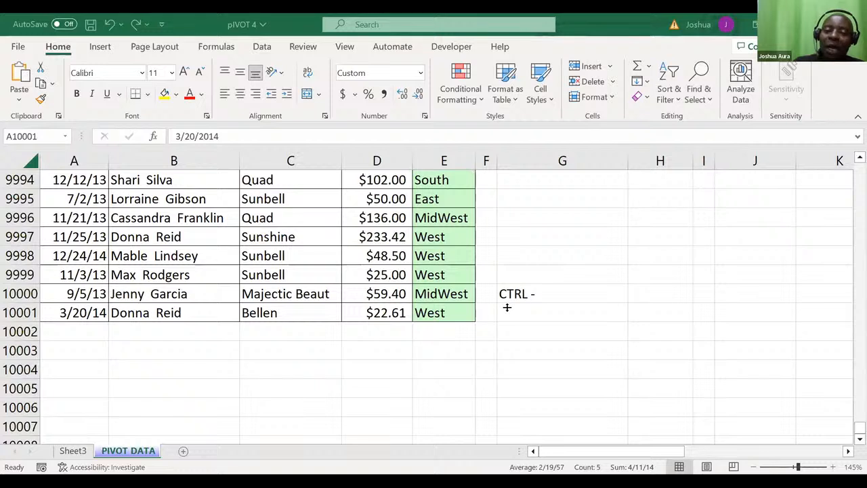
- Delete the empty row 10002 below the data and refresh the sales-by-region PivotTable on Sheet3
click(19, 329)
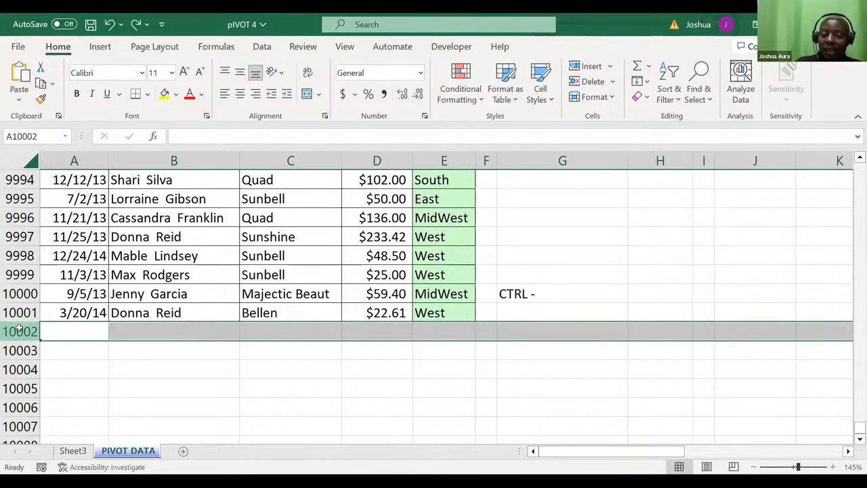
key(ctrl+minus)
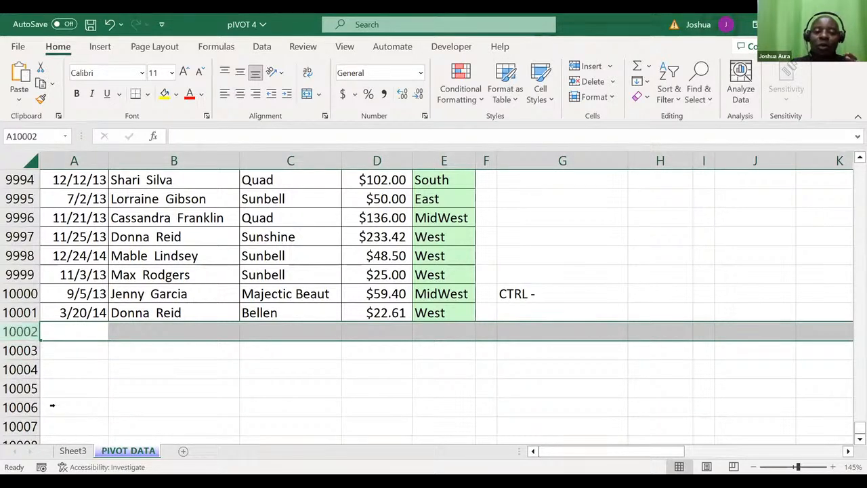
click(73, 451)
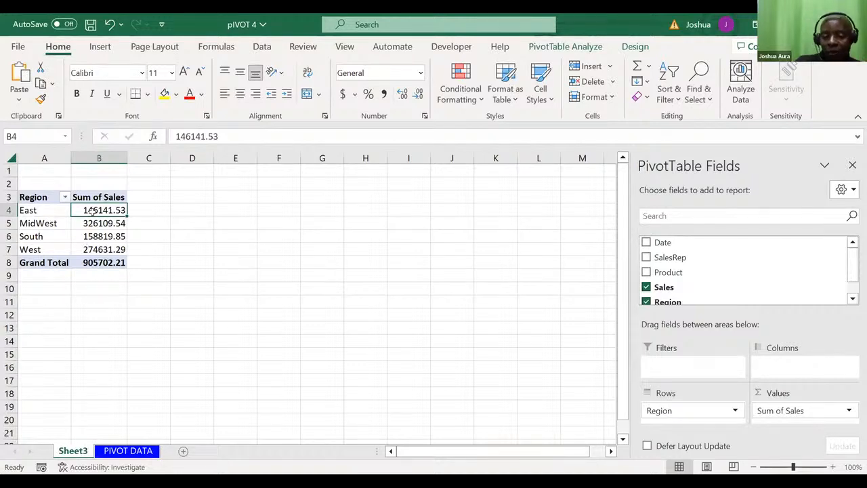
mouse_move(92, 211)
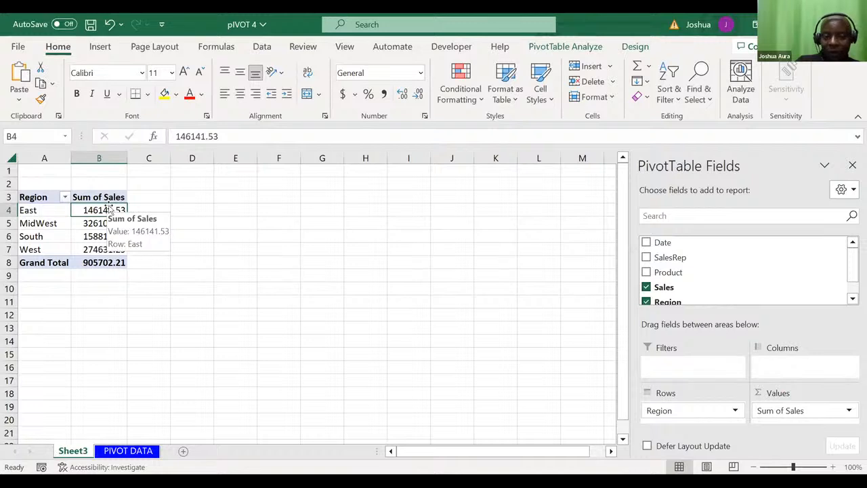
right_click(111, 209)
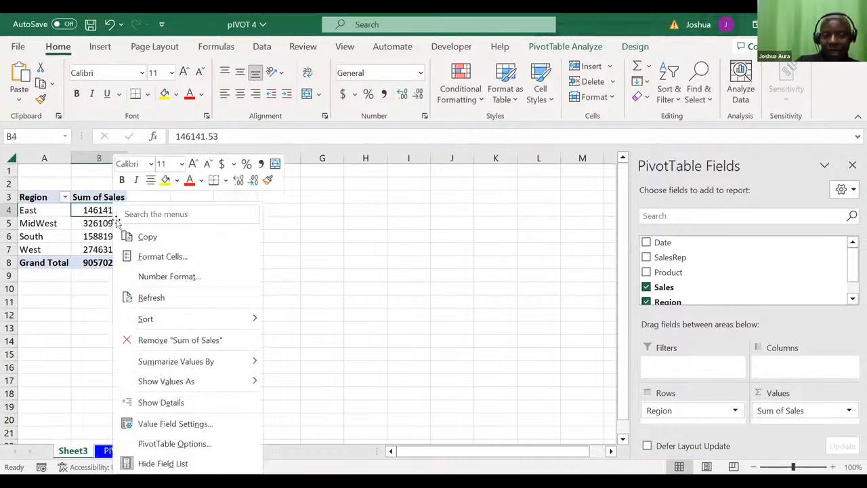
click(151, 291)
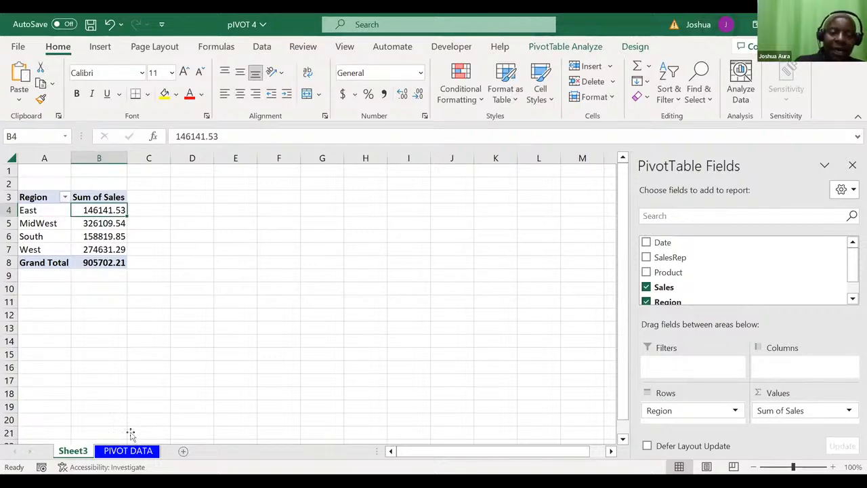
- Delete the last record in row 10001 of PIVOT DATA and refresh the Sheet3 PivotTable to reflect it
click(127, 452)
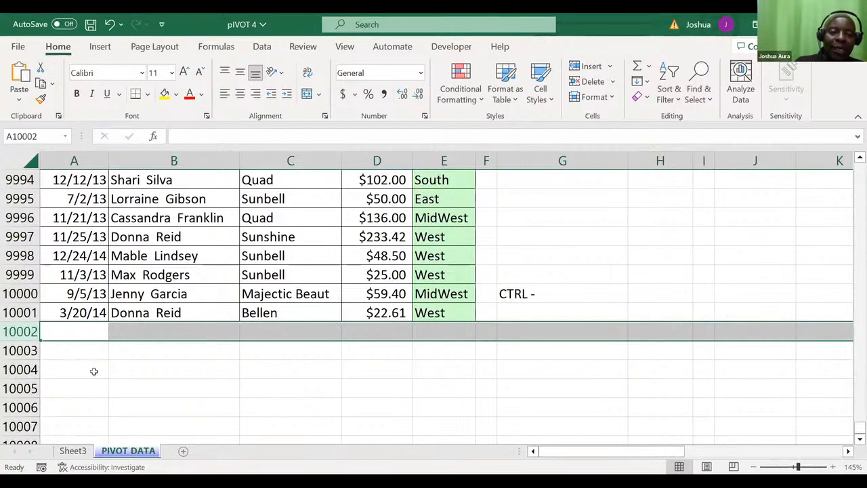
click(16, 312)
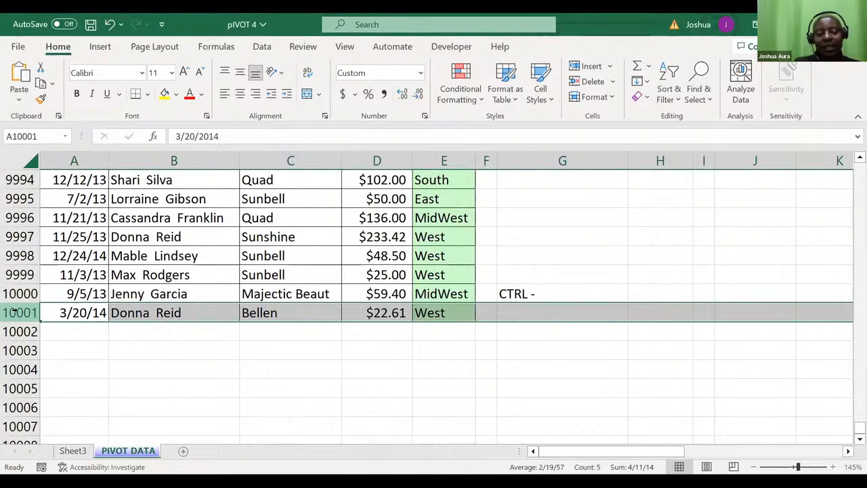
key(ctrl+minus)
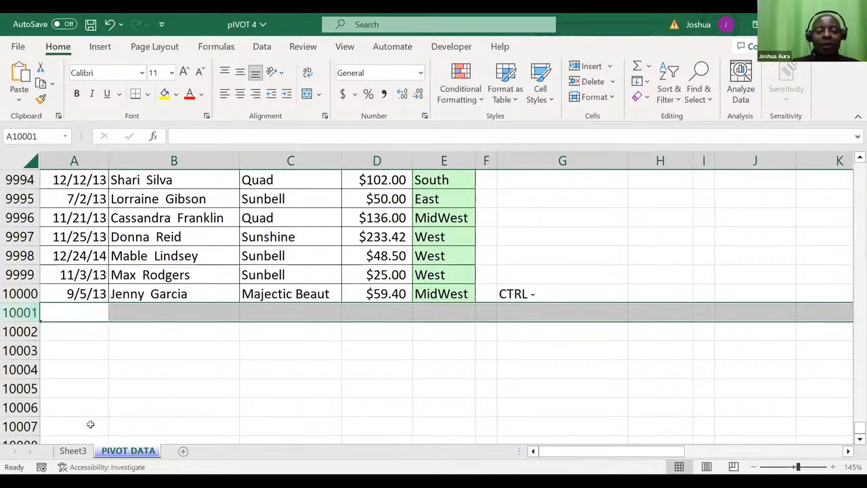
click(73, 450)
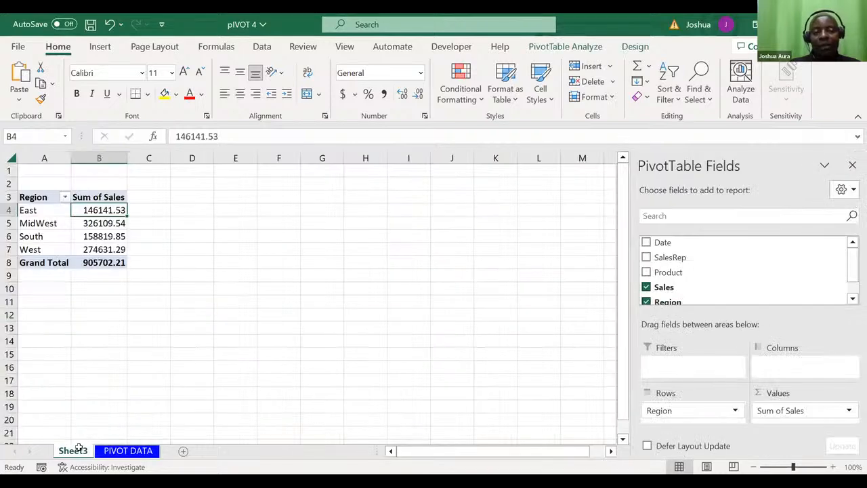
right_click(99, 209)
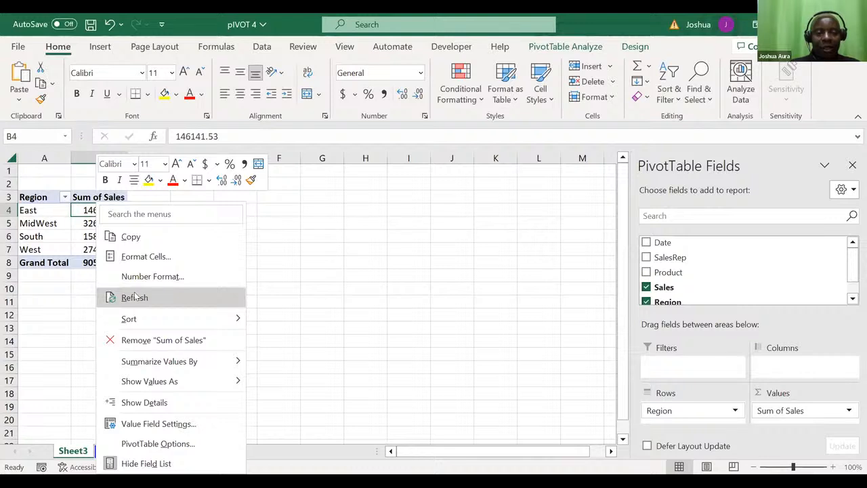
click(132, 297)
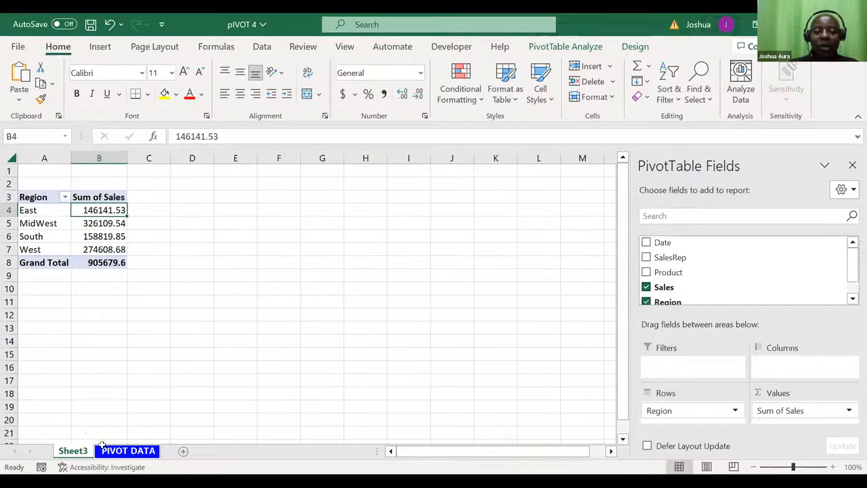
- Undo the last PivotTable refresh and the deletion of row 10001 on PIVOT DATA
click(105, 445)
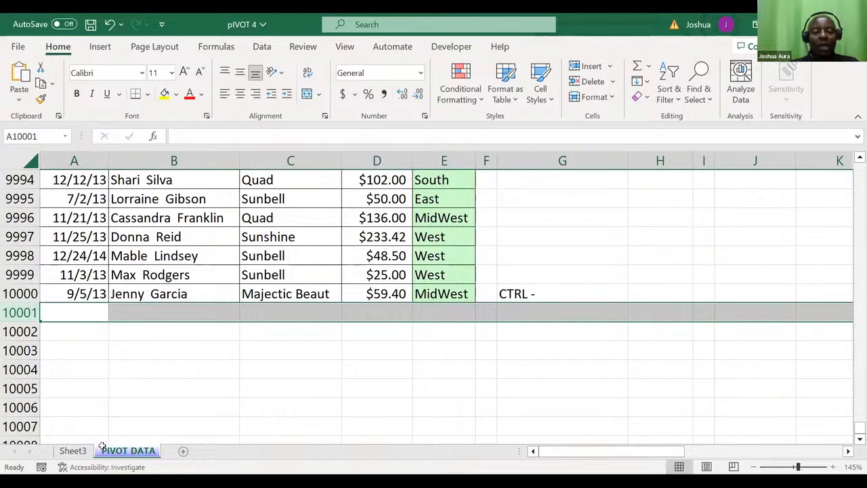
key(ctrl+z)
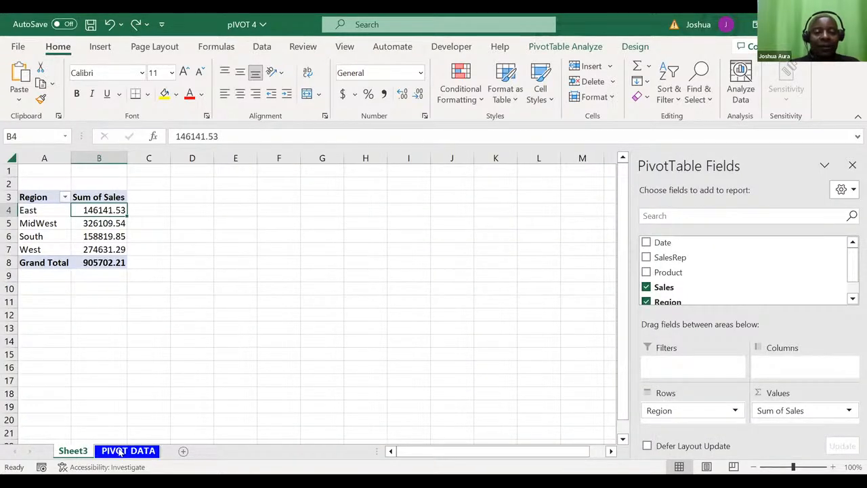
click(118, 452)
click(130, 351)
scroll(129, 350, up, 3)
click(122, 313)
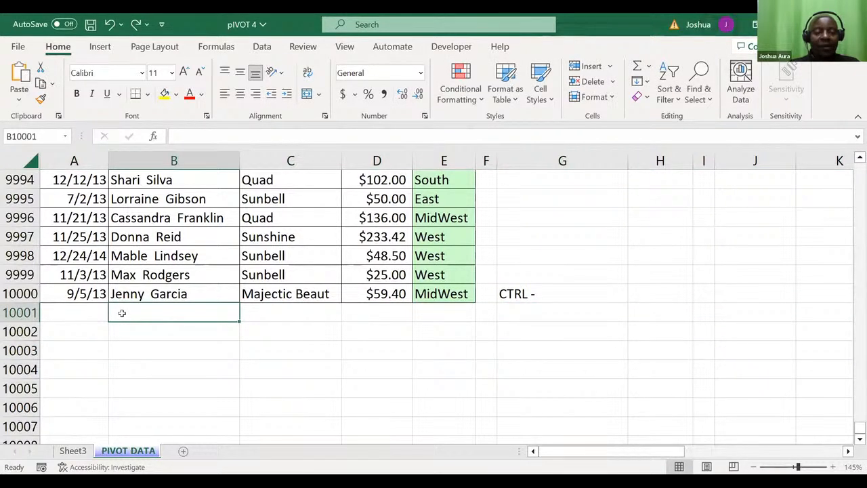
key(ctrl+z)
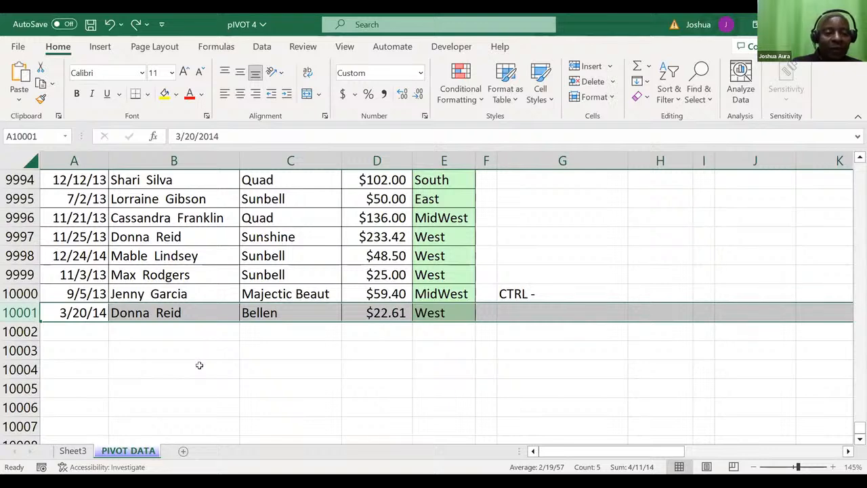
- Refresh the sales-by-region PivotTable on Sheet3 from the restored source data
click(73, 451)
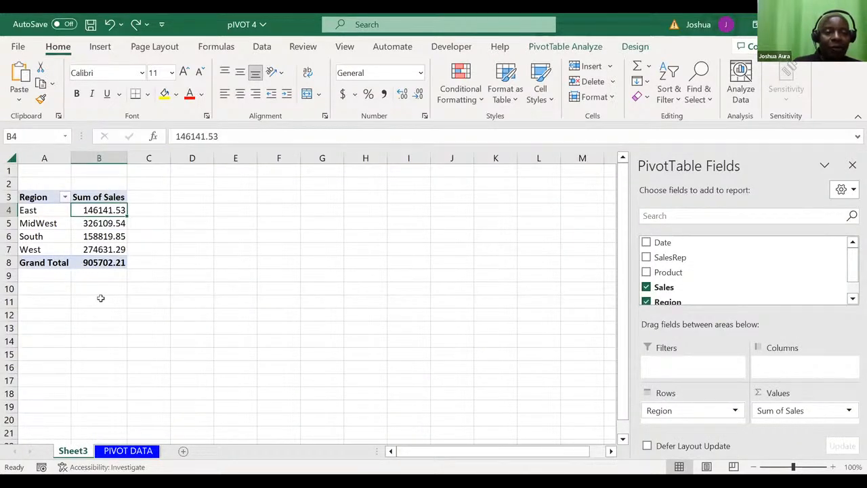
right_click(105, 211)
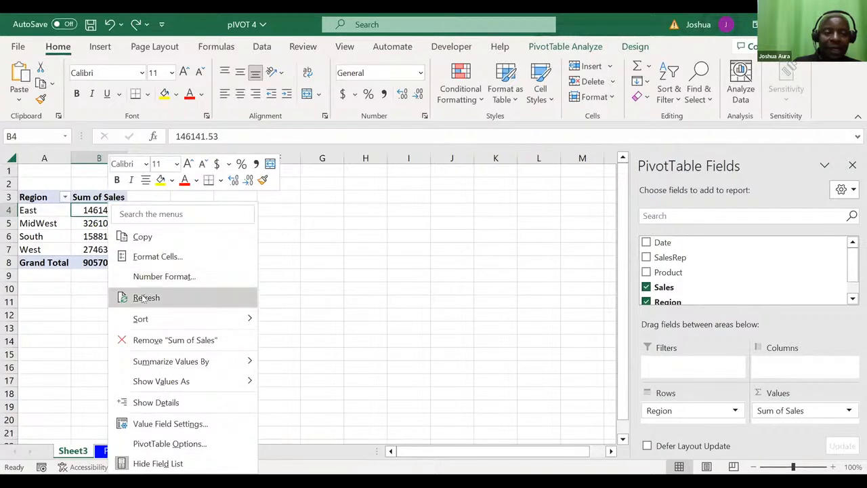
click(143, 298)
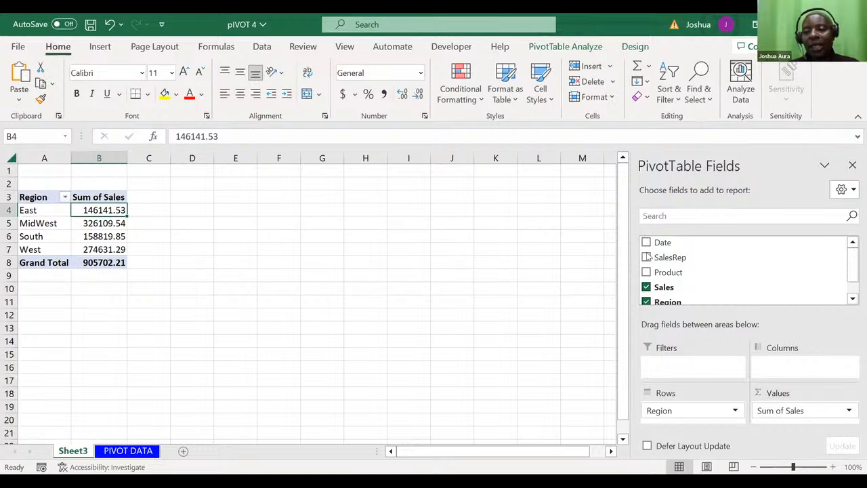
click(852, 299)
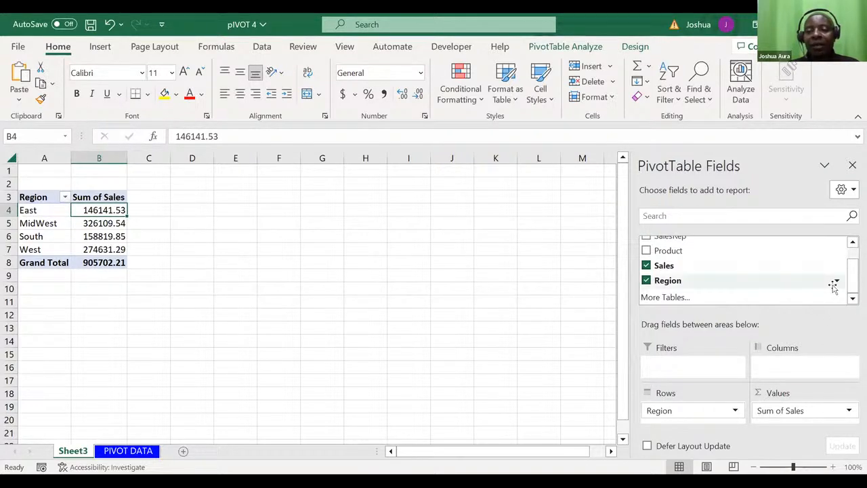
click(851, 243)
click(851, 242)
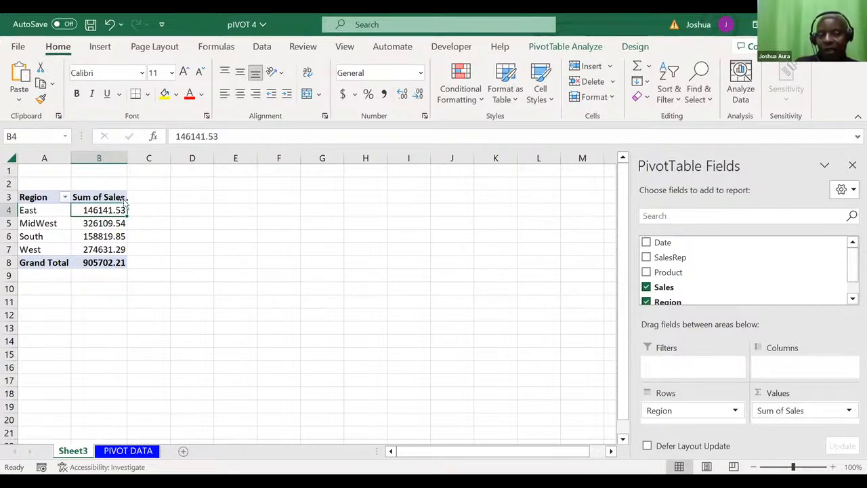
- Insert a clustered column PivotChart for the sales-by-region PivotTable on Sheet3
click(554, 46)
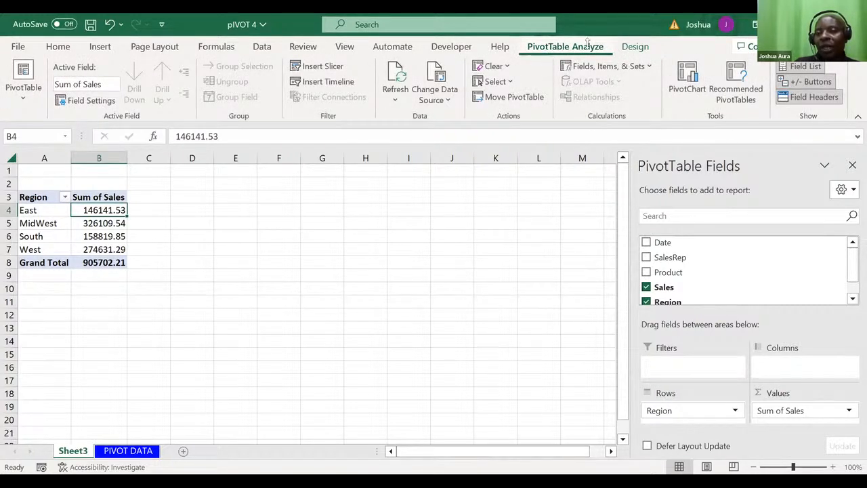
click(687, 78)
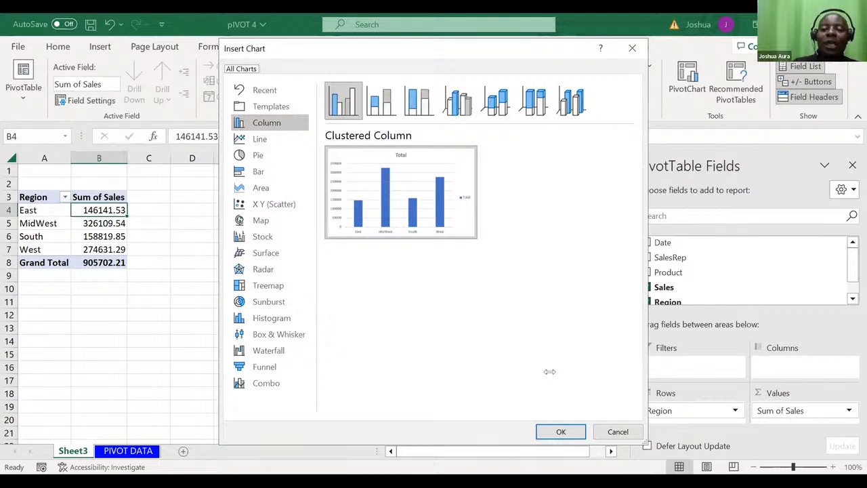
click(561, 430)
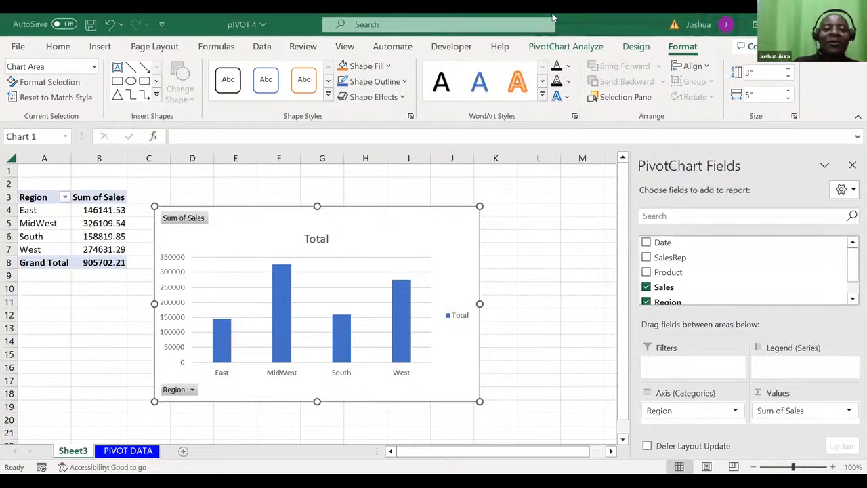
- Sort the region PivotTable's Sum of Sales values from smallest to largest
click(102, 209)
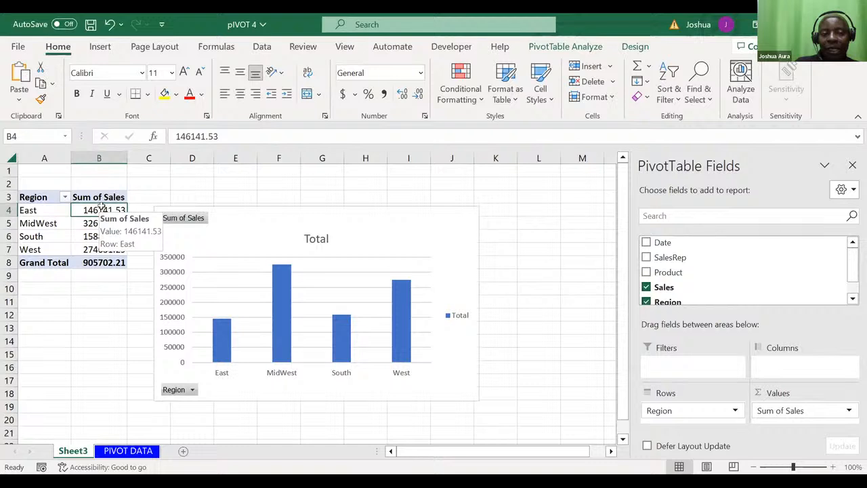
right_click(102, 209)
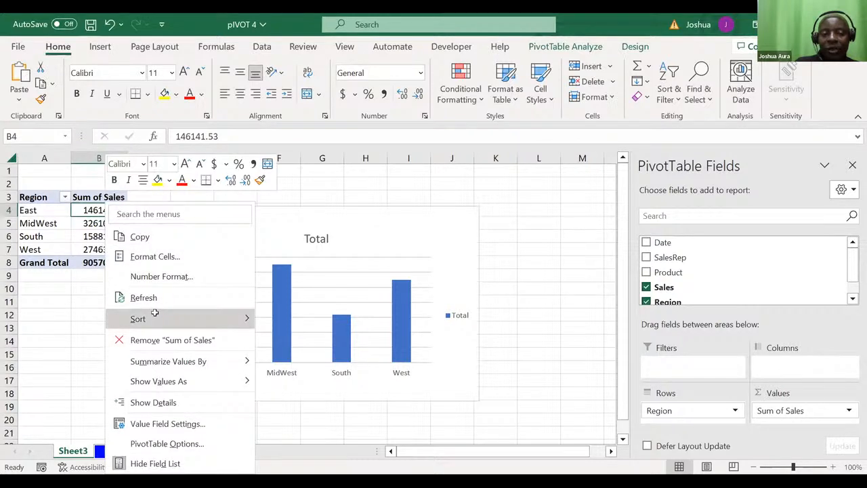
mouse_move(220, 318)
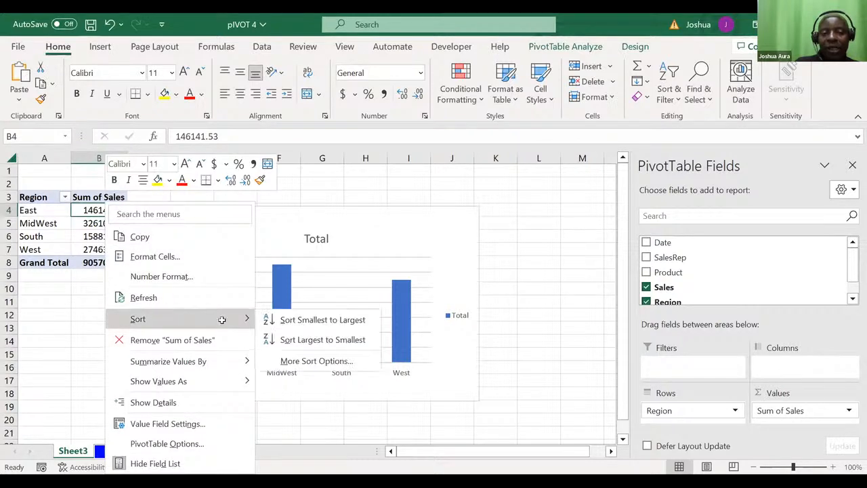
click(287, 319)
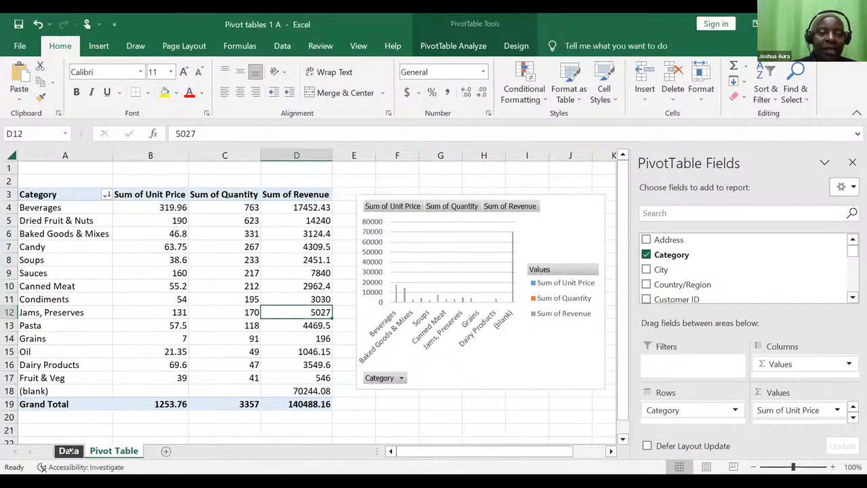
- Examine the Data sheet of the Pivot tables 1 A workbook across its columns and down to the last record
key(ctrl+Page_Up)
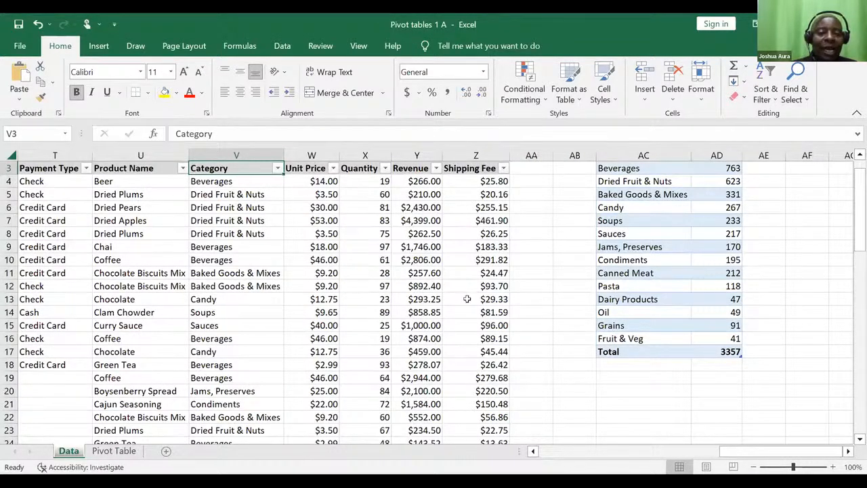
click(532, 451)
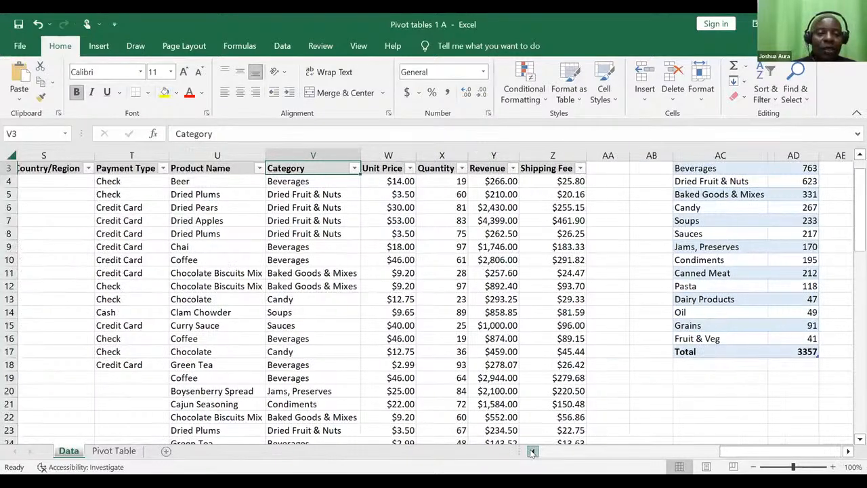
click(532, 451)
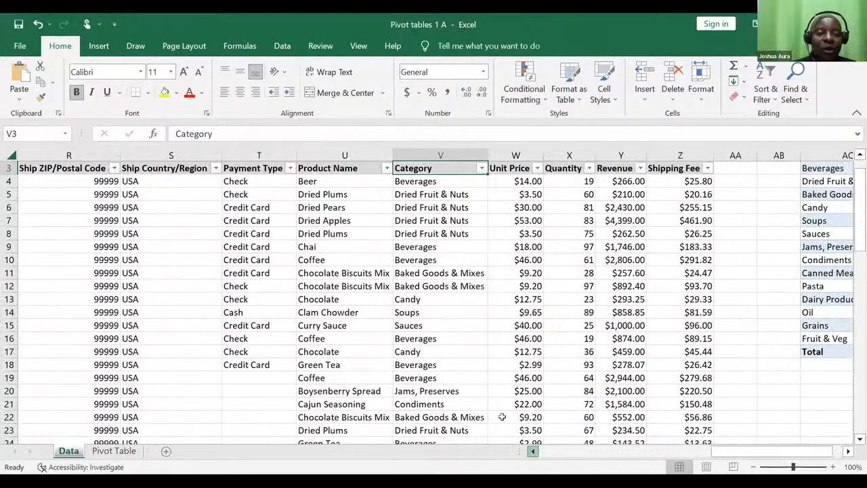
scroll(427, 222, left, 1)
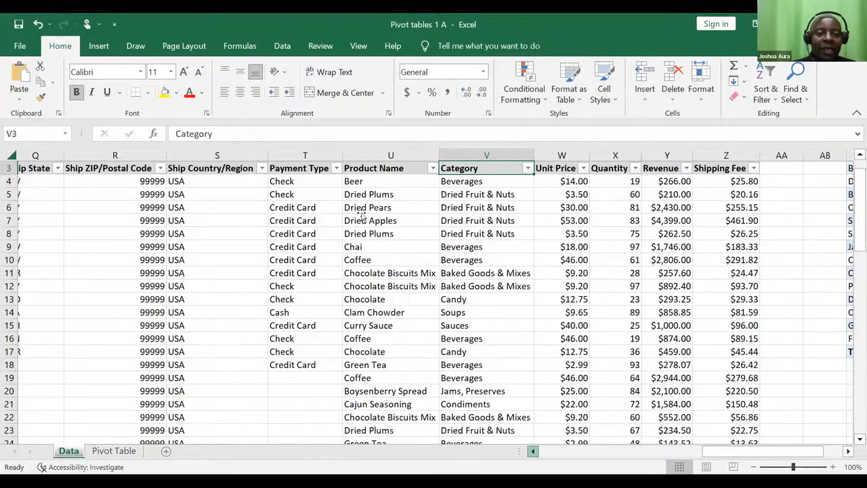
scroll(361, 212, left, 5)
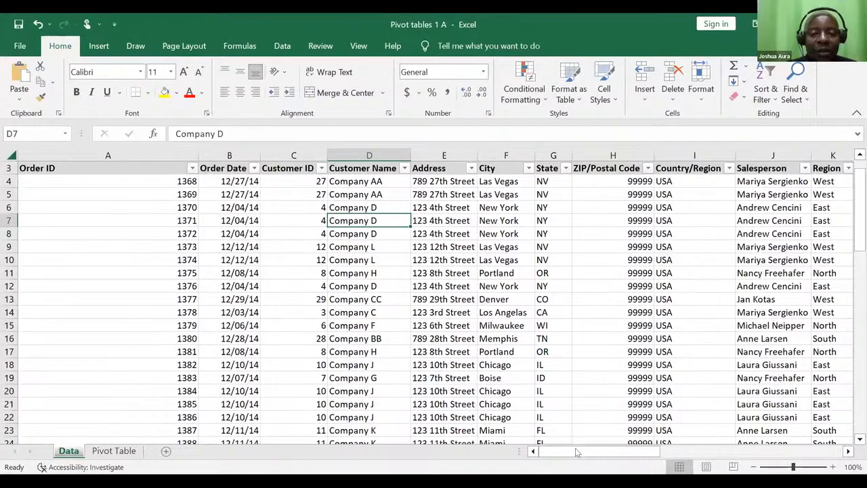
key(ctrl+Down)
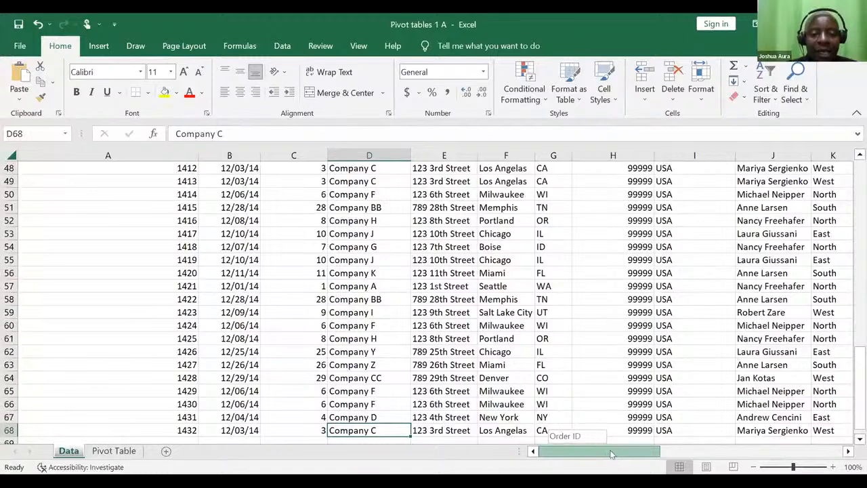
drag(616, 451, 673, 453)
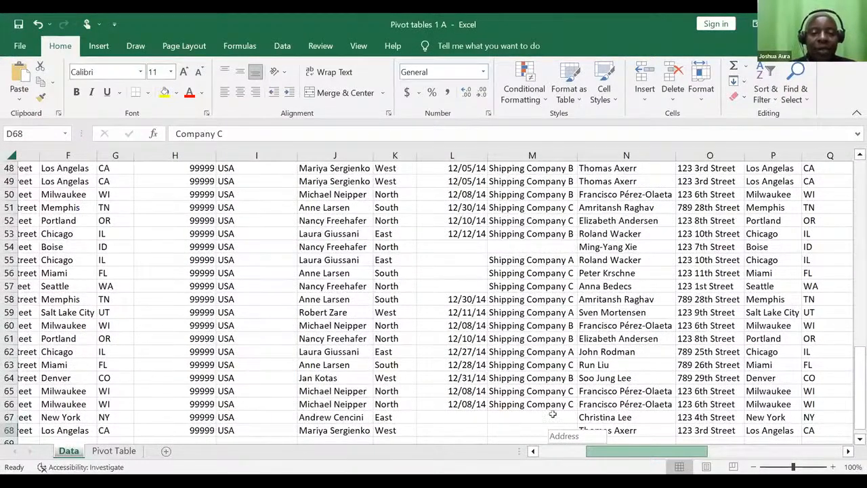
key(ctrl+Right)
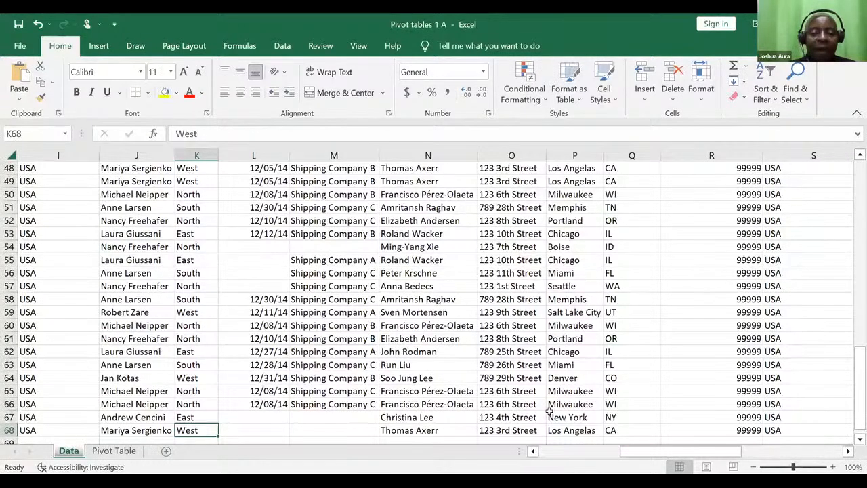
key(ctrl+Down)
key(ctrl+Up)
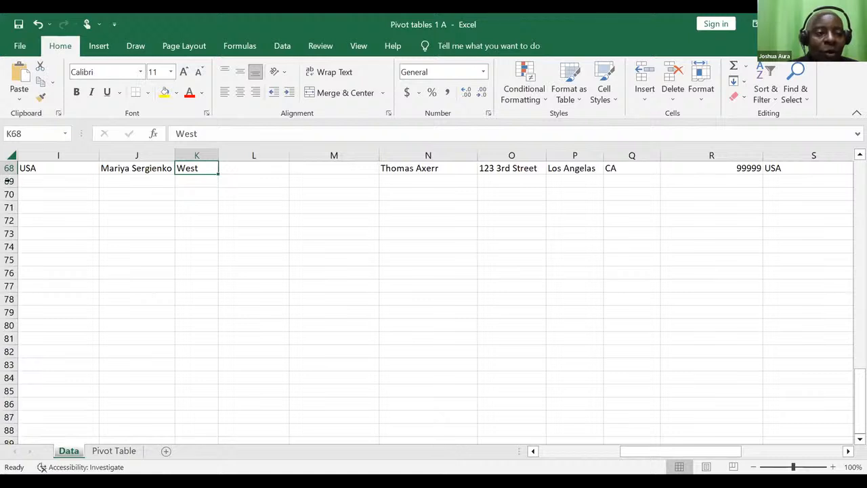
- Enter J69 in cell I69 below the last record on the Data sheet and clear the entire row 69
click(8, 180)
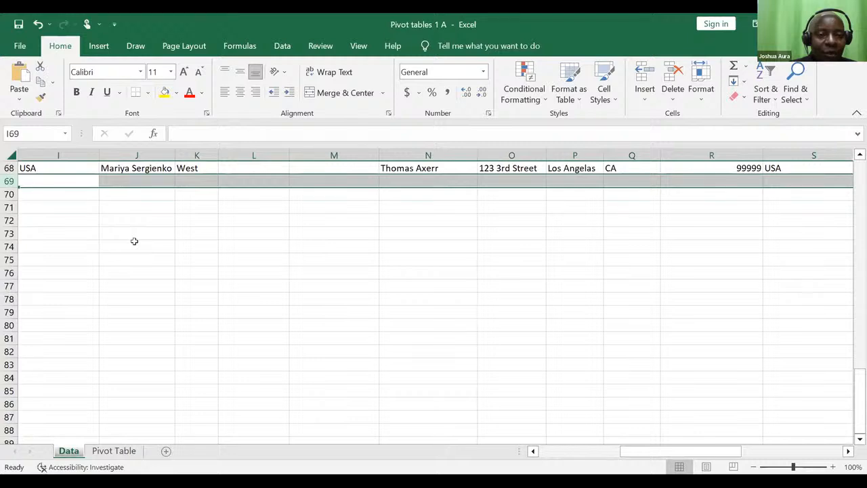
scroll(129, 271, up, 3)
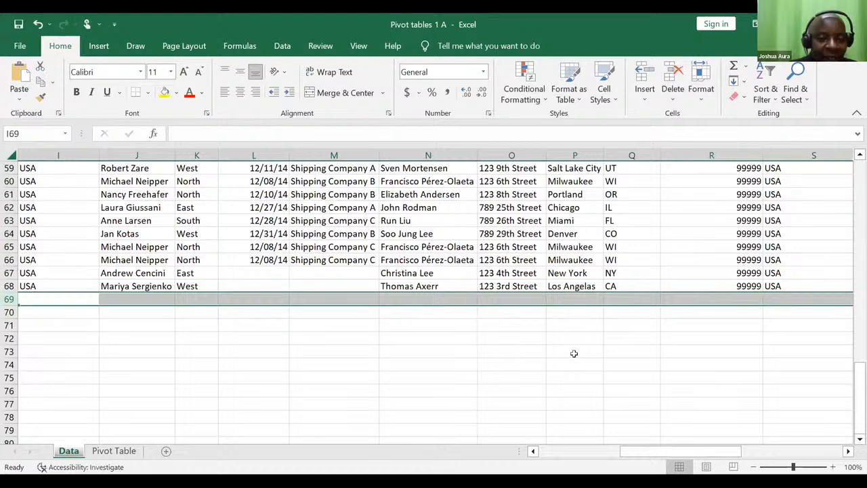
scroll(573, 353, up, 1)
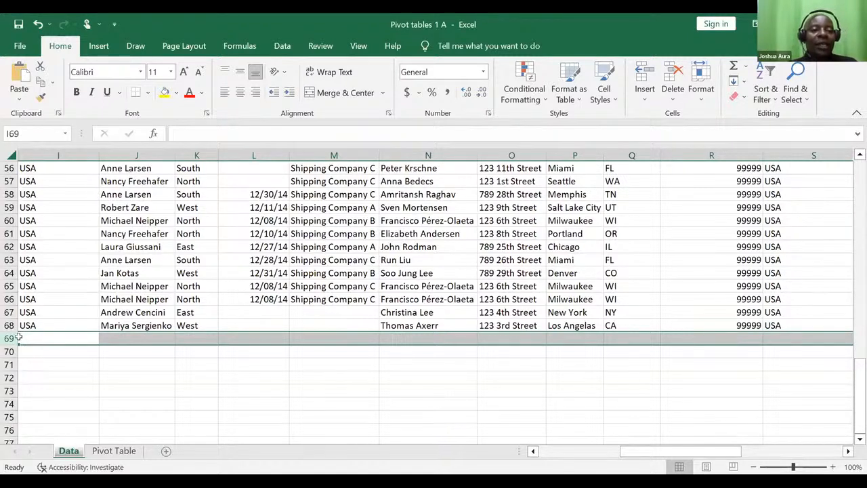
click(62, 344)
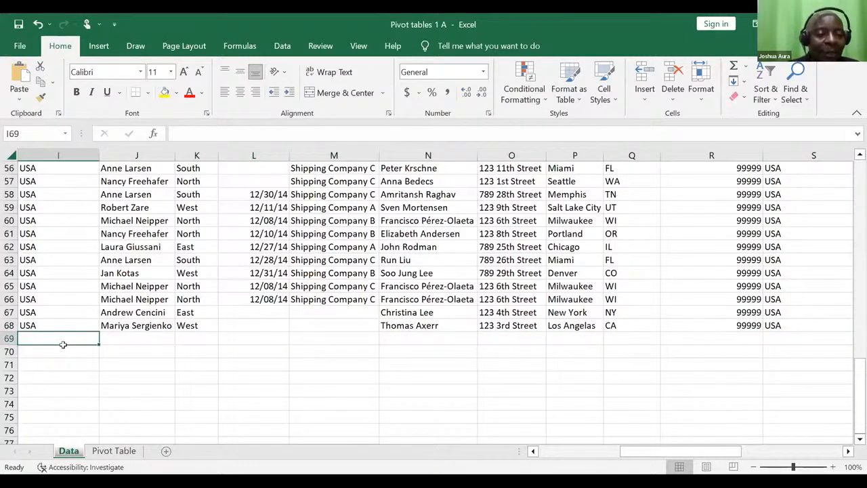
text(J69)
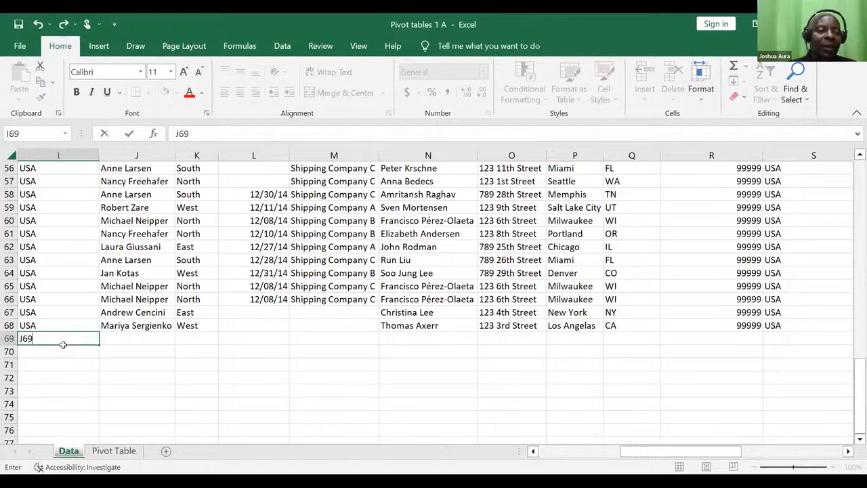
key(Return)
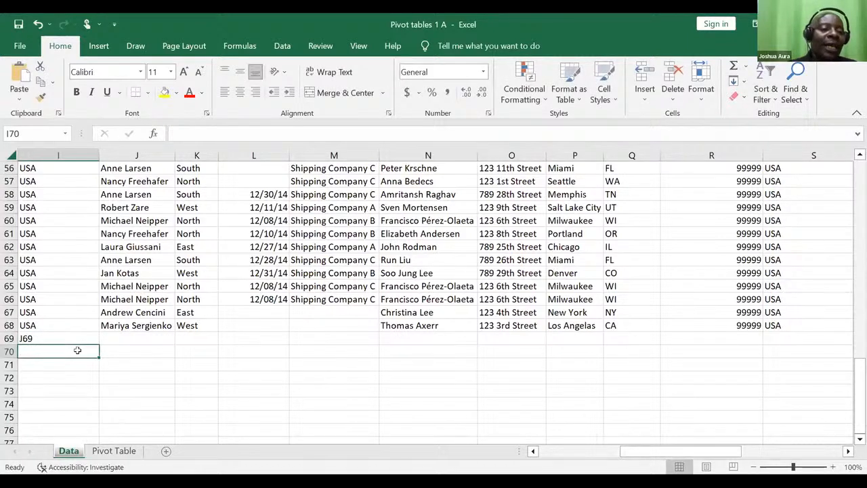
click(10, 337)
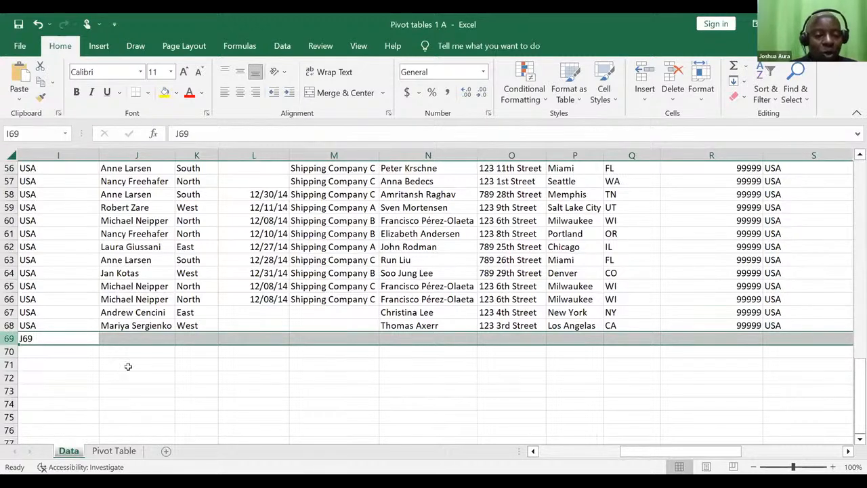
key(Escape)
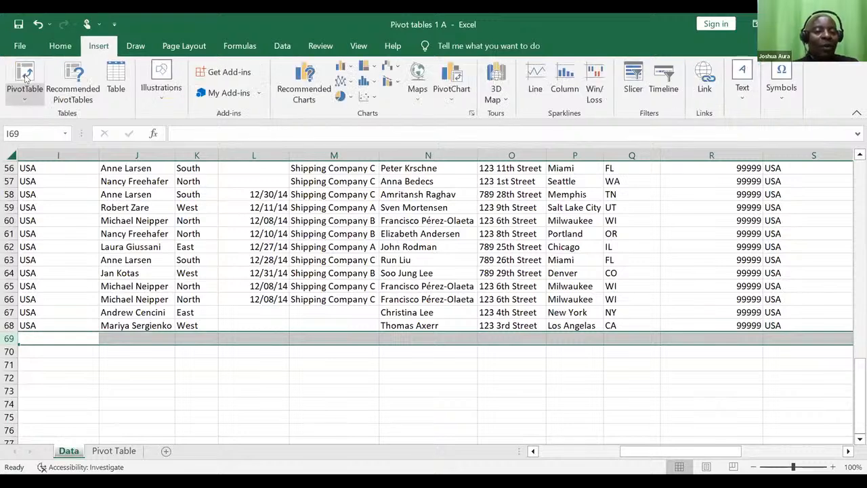
- Review the source range and placement options for a new PivotTable, and cancel without creating one
click(25, 78)
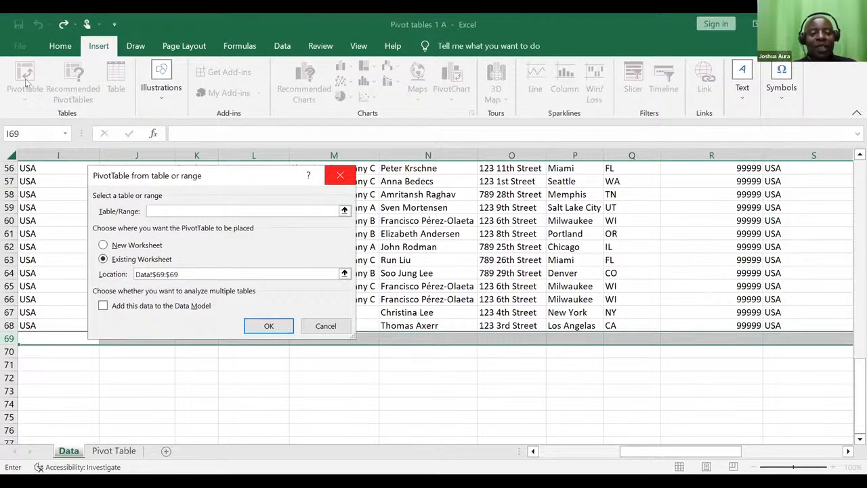
key(Escape)
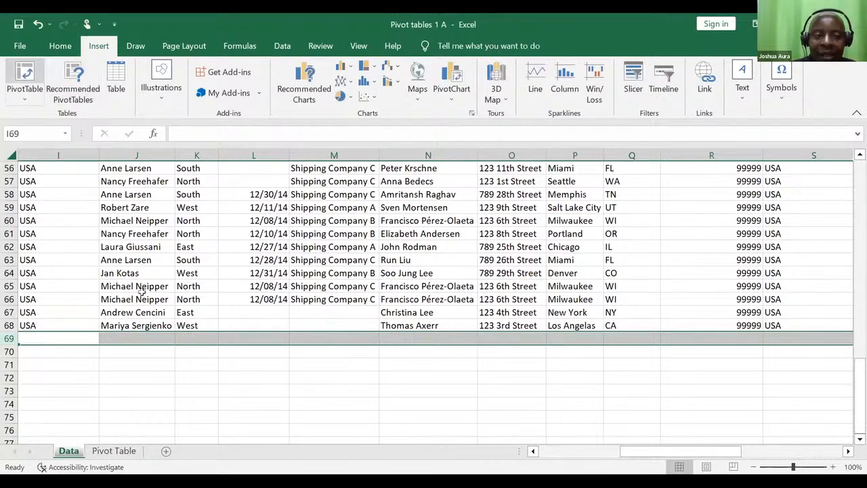
- Refresh the category PivotTable on the Pivot Table sheet from the edited source data
click(114, 451)
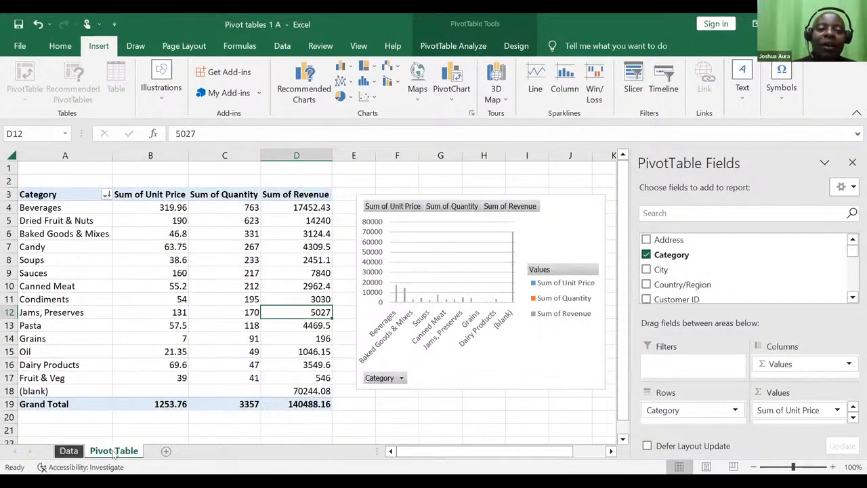
right_click(442, 251)
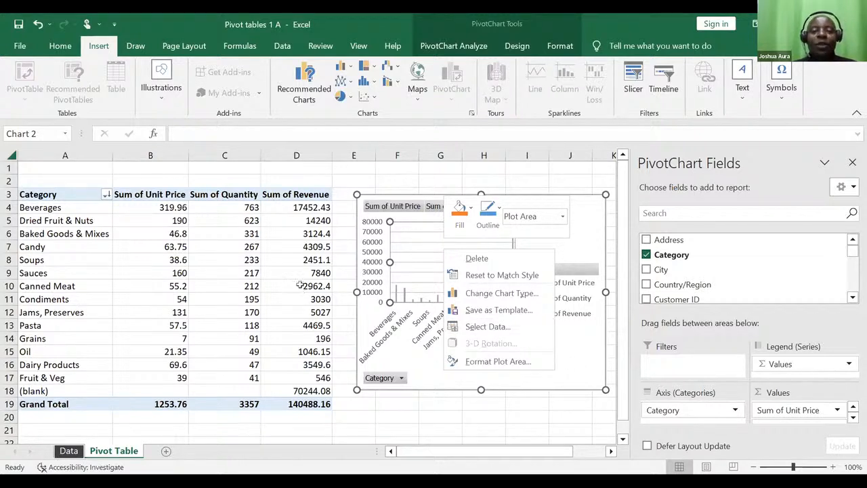
click(237, 285)
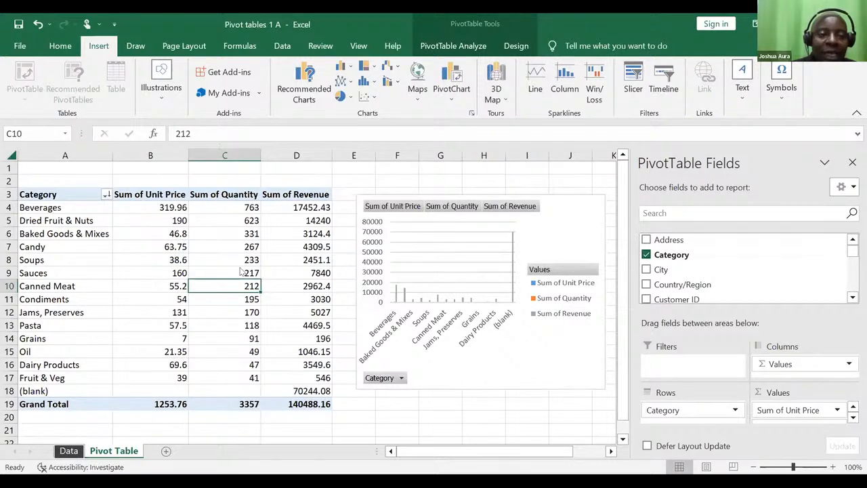
right_click(240, 271)
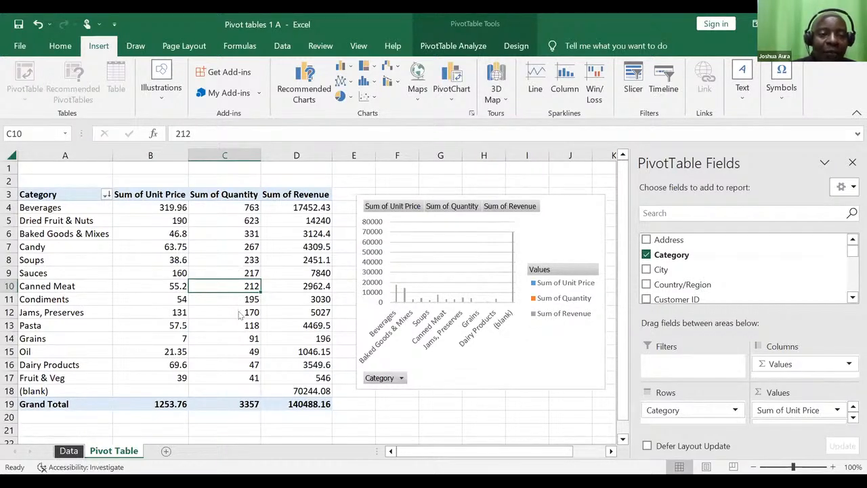
click(174, 248)
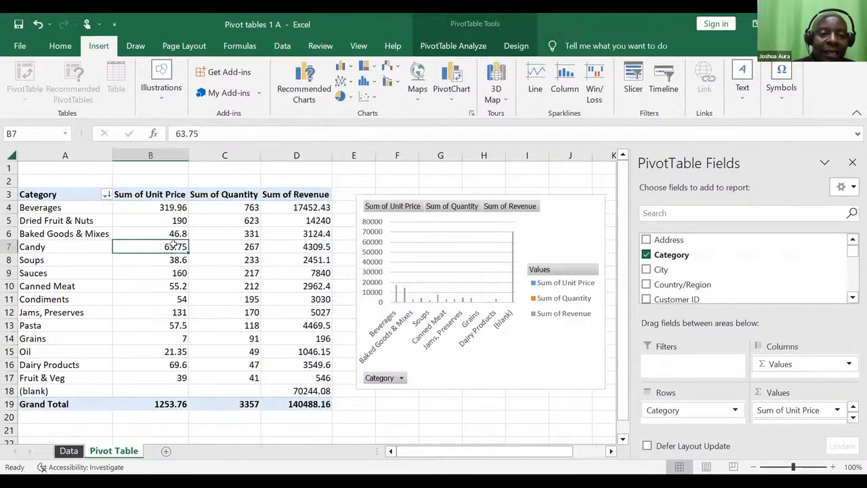
right_click(175, 249)
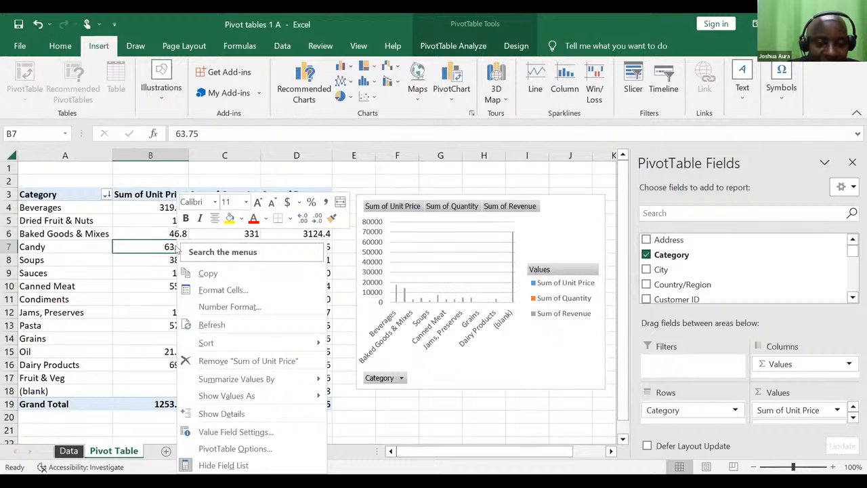
click(212, 324)
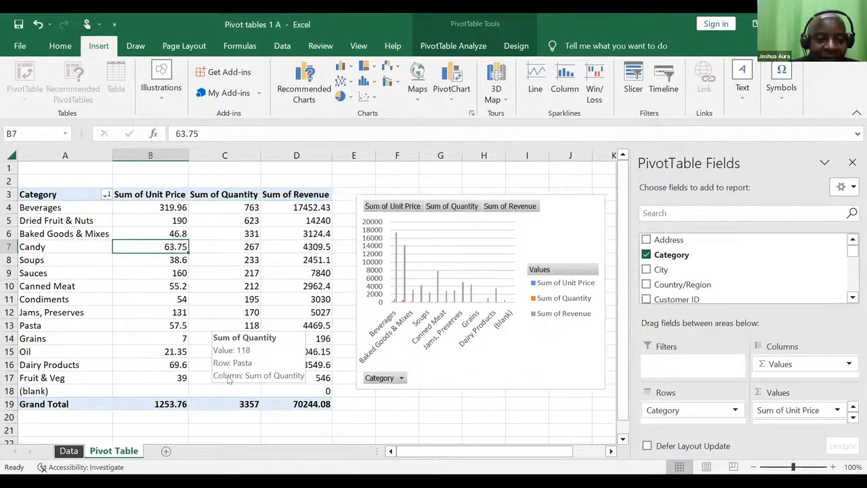
right_click(178, 244)
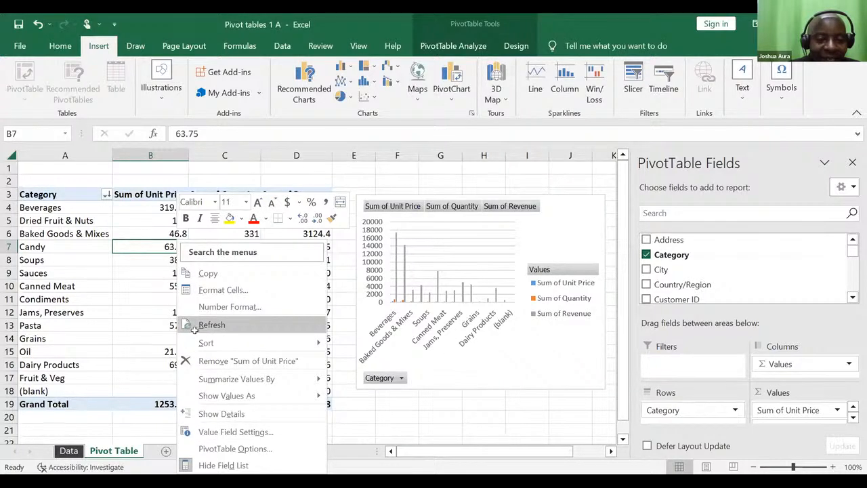
click(194, 328)
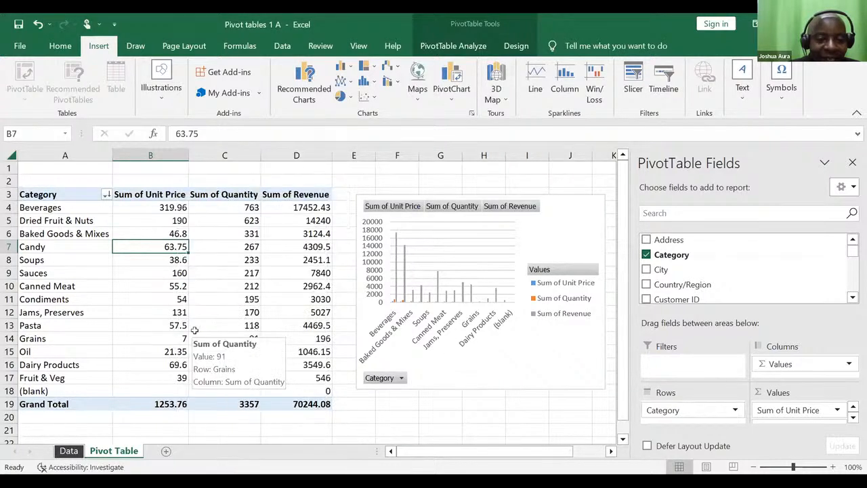
- Examine the unit price, quantity and revenue columns of the category PivotTable and the chart beside it
click(438, 286)
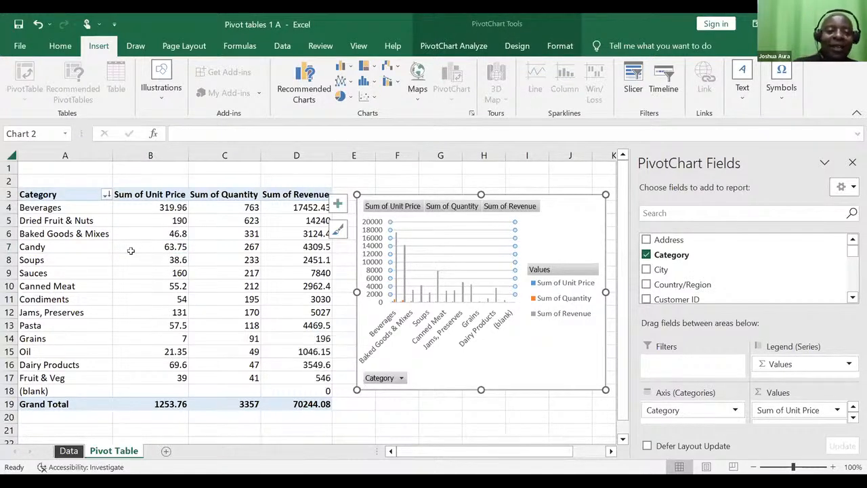
click(165, 220)
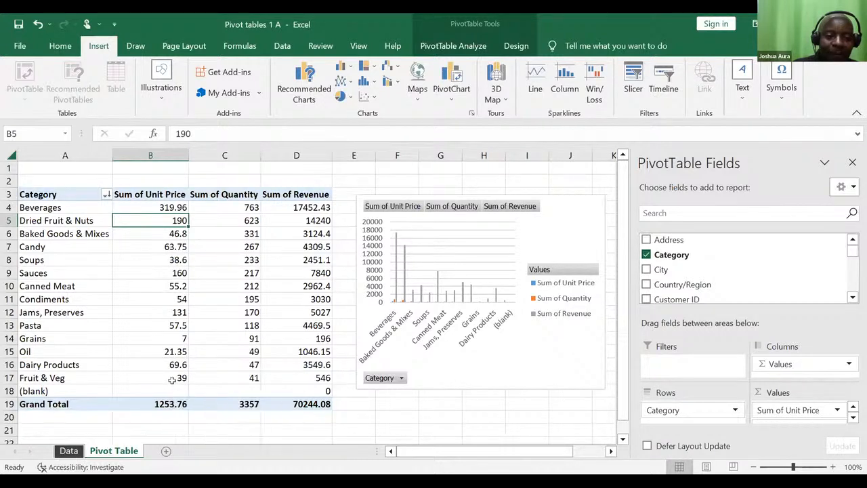
click(180, 286)
click(256, 245)
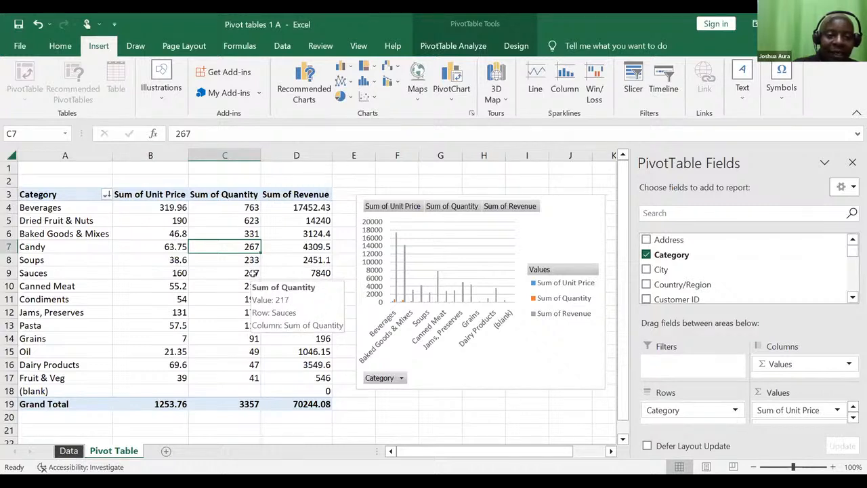
click(218, 191)
click(140, 193)
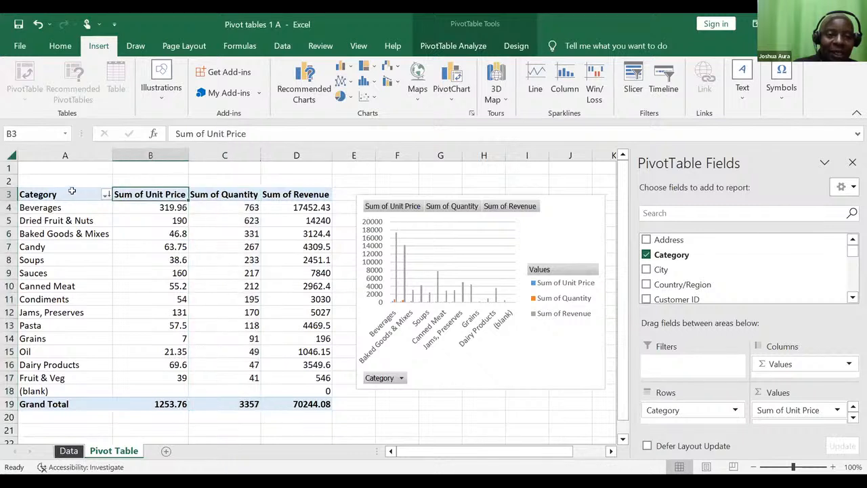
click(71, 192)
click(168, 208)
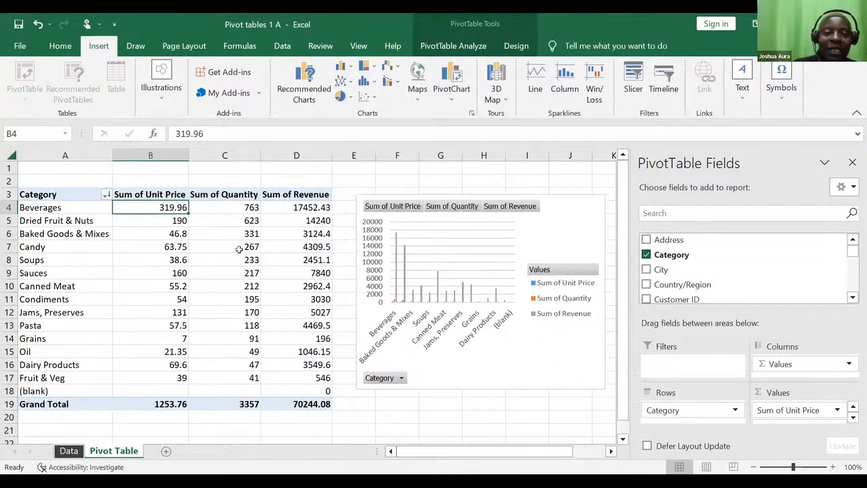
mouse_move(239, 249)
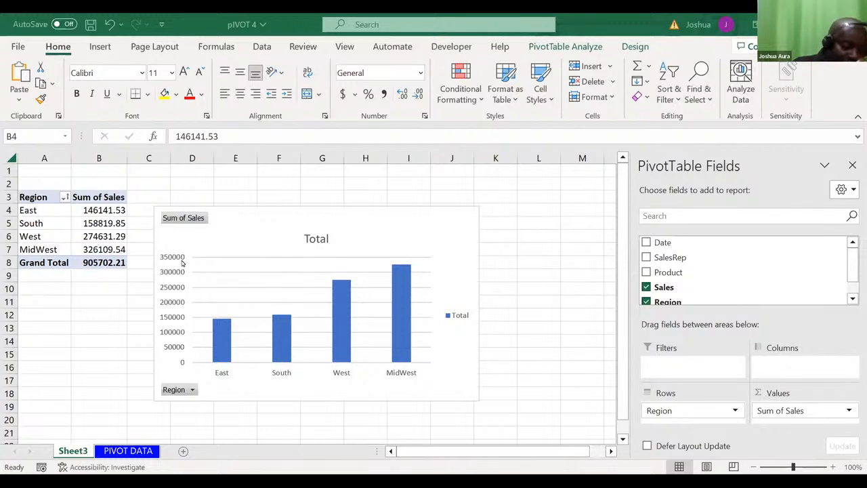
click(98, 212)
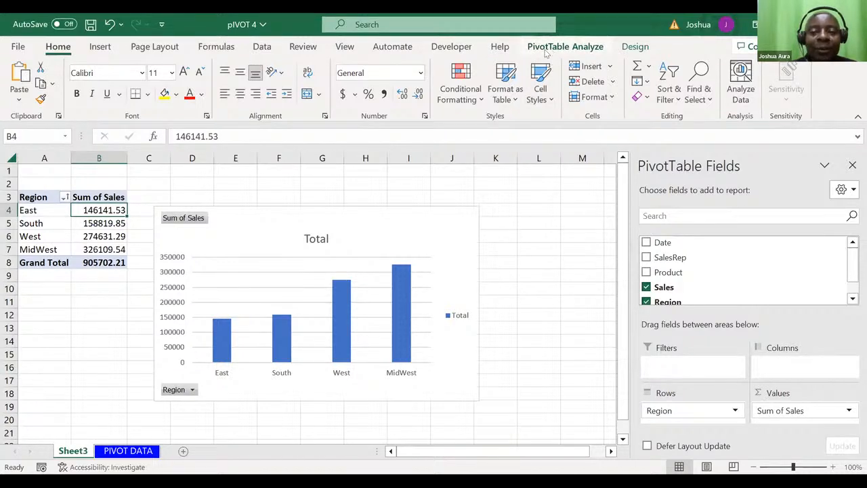
click(468, 399)
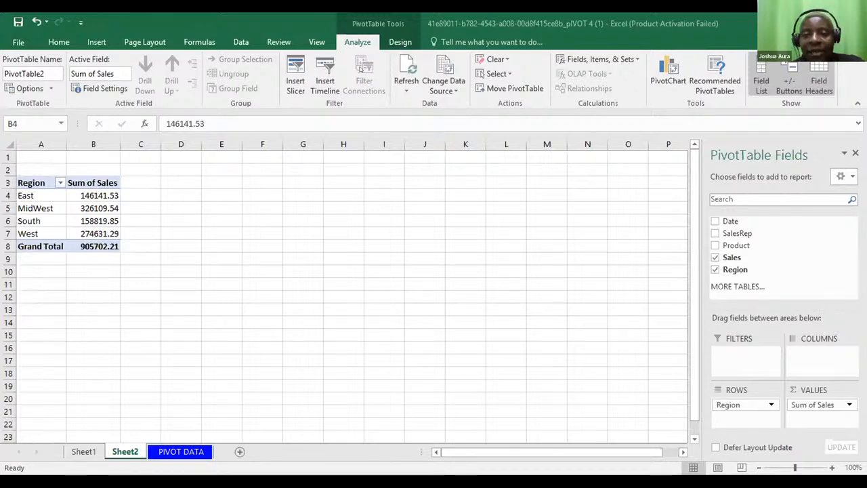
- Insert a clustered column PivotChart from the region sales PivotTable on Sheet2 of the pIVOT 4 (1) workbook
click(426, 228)
click(98, 205)
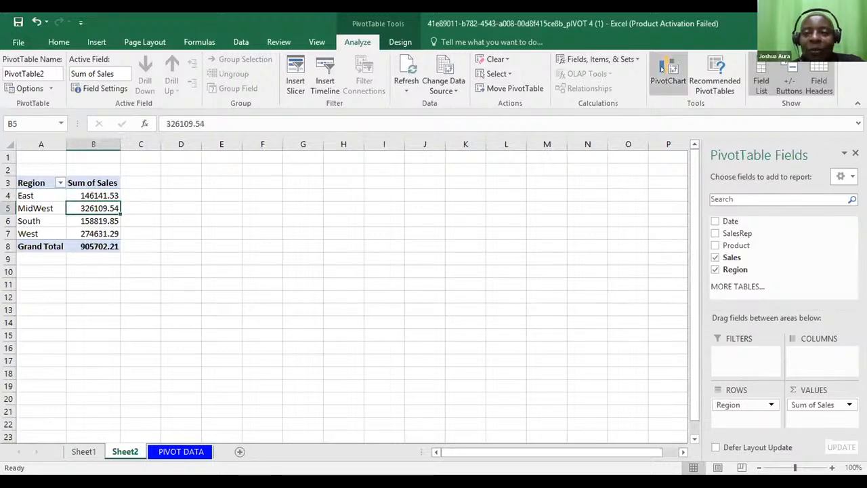
click(661, 68)
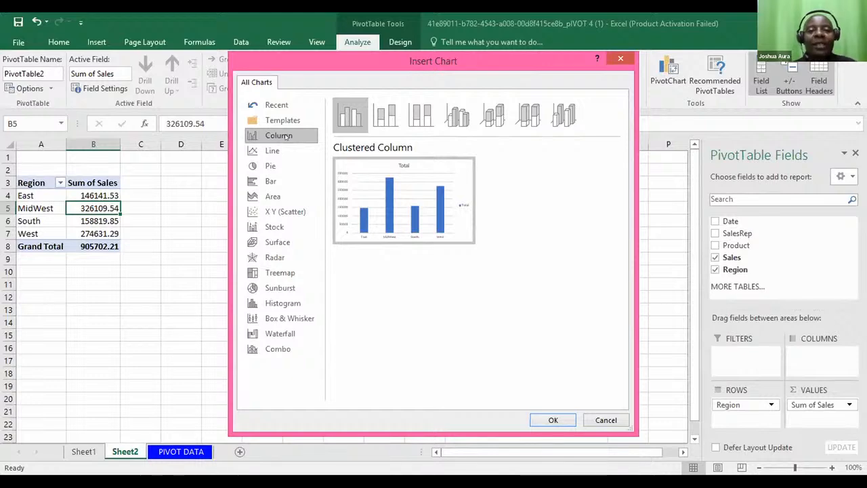
click(553, 419)
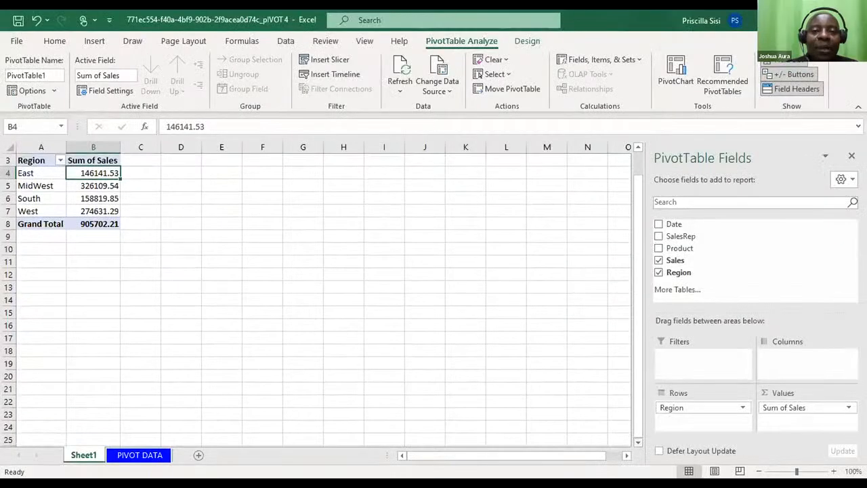
- Insert a clustered column PivotChart from the region sales PivotTable on Sheet1 of the other pIVOT 4 copy
click(636, 441)
click(636, 441)
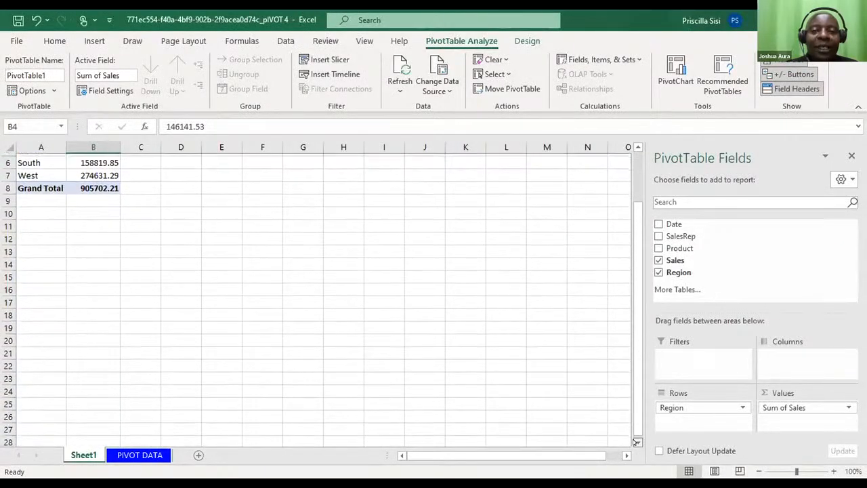
click(636, 441)
click(635, 440)
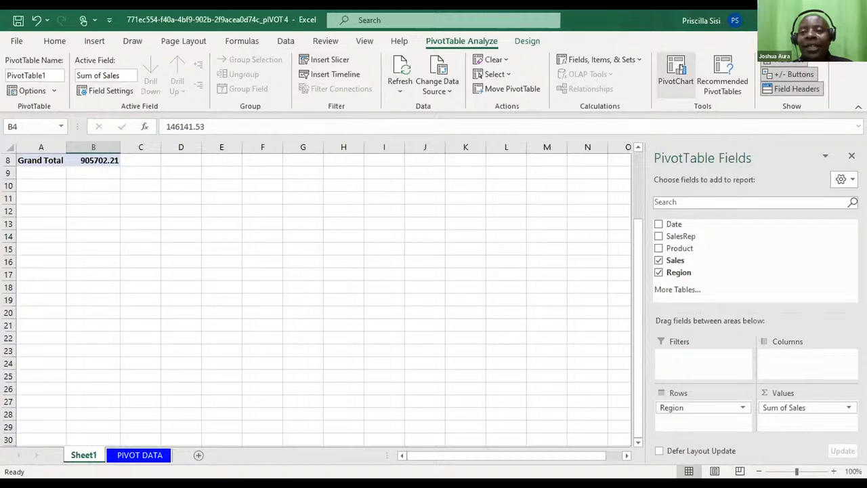
click(675, 72)
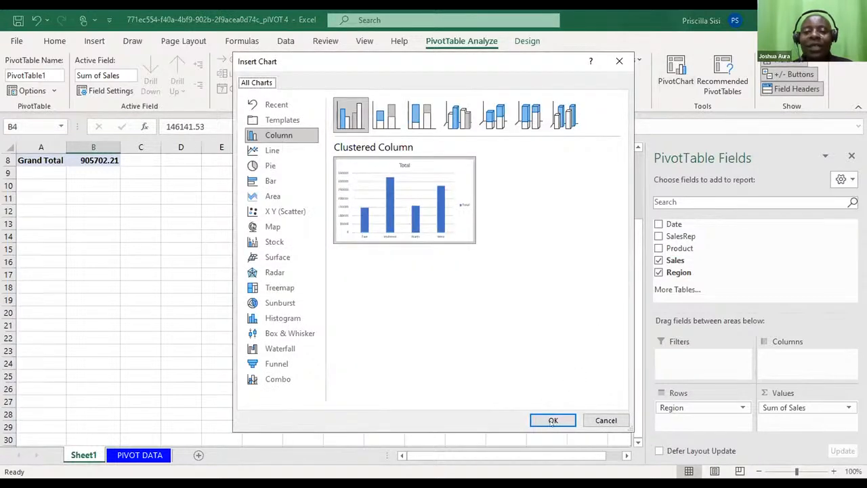
click(546, 417)
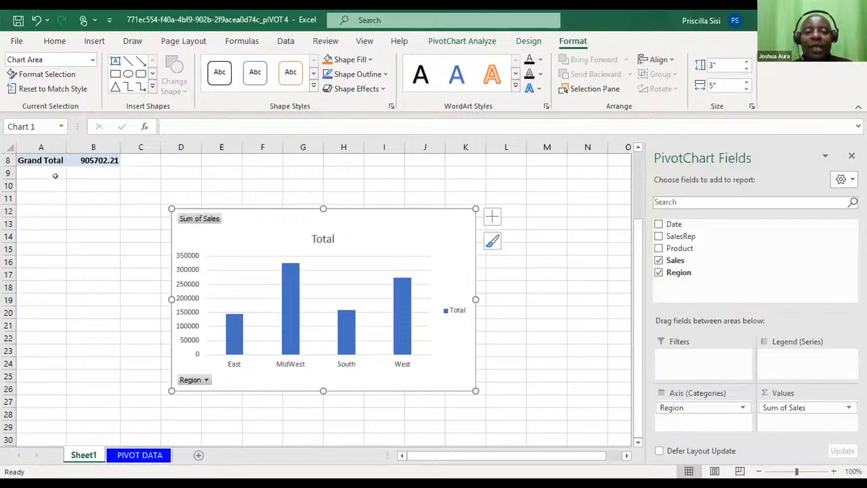
- Sort the regions in the PivotTable by Sum of Sales from smallest to largest and check the chart
scroll(85, 198, up, 3)
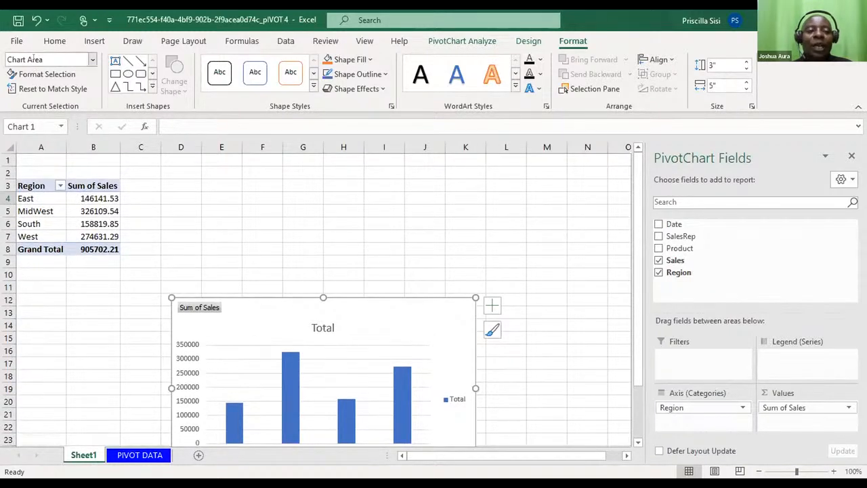
click(86, 198)
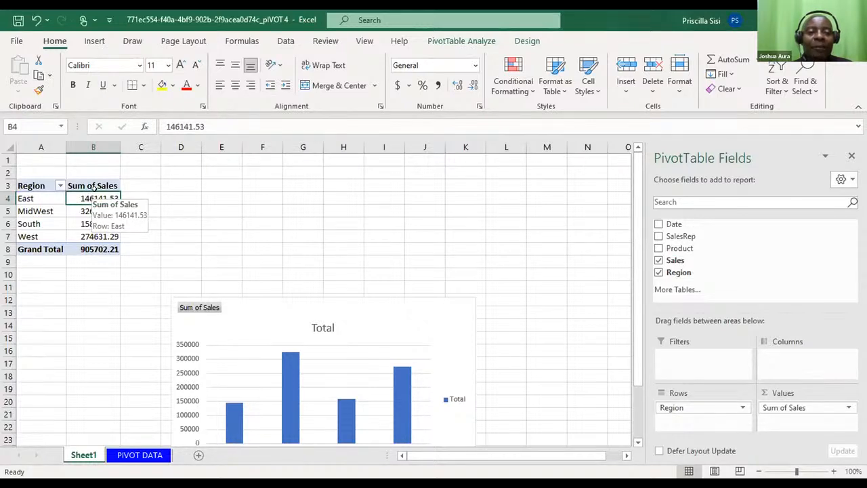
right_click(95, 197)
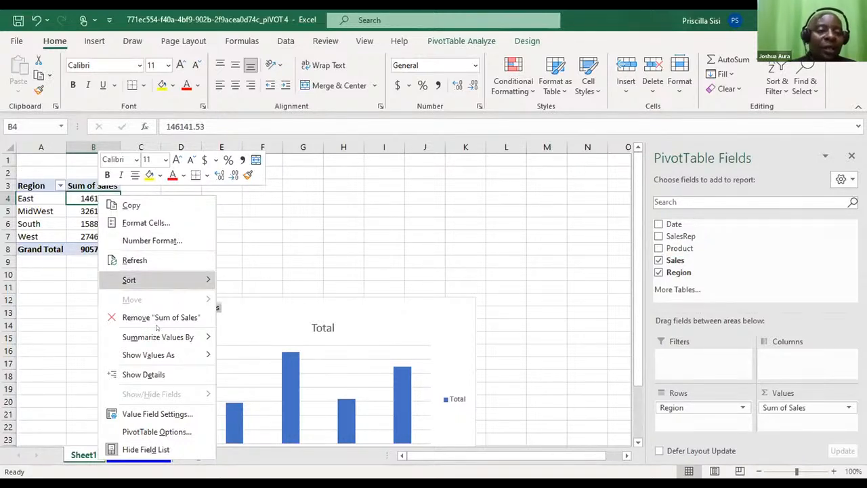
mouse_move(155, 280)
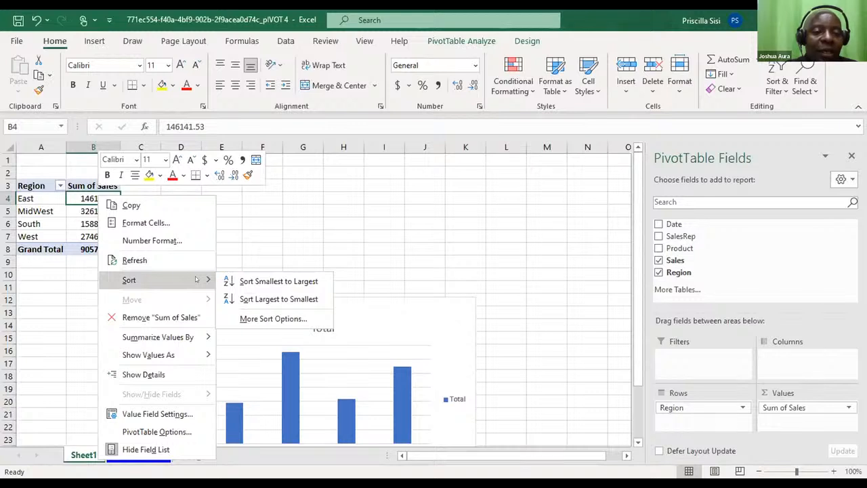
click(266, 281)
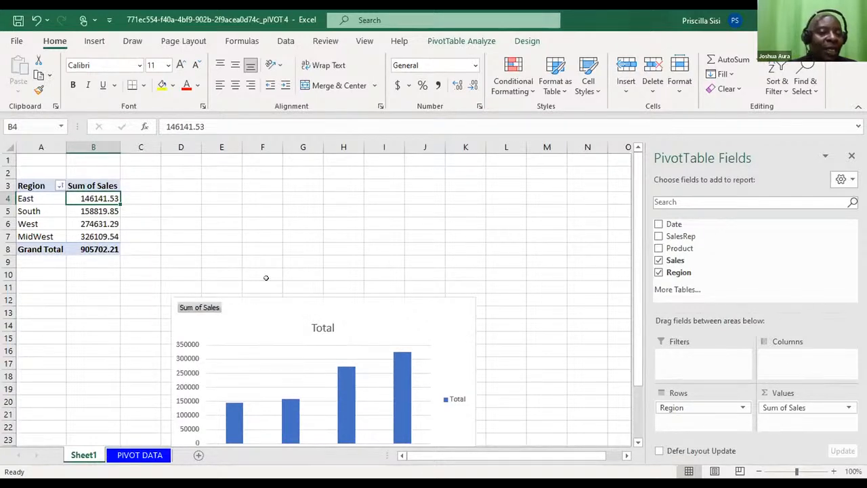
scroll(266, 277, down, 4)
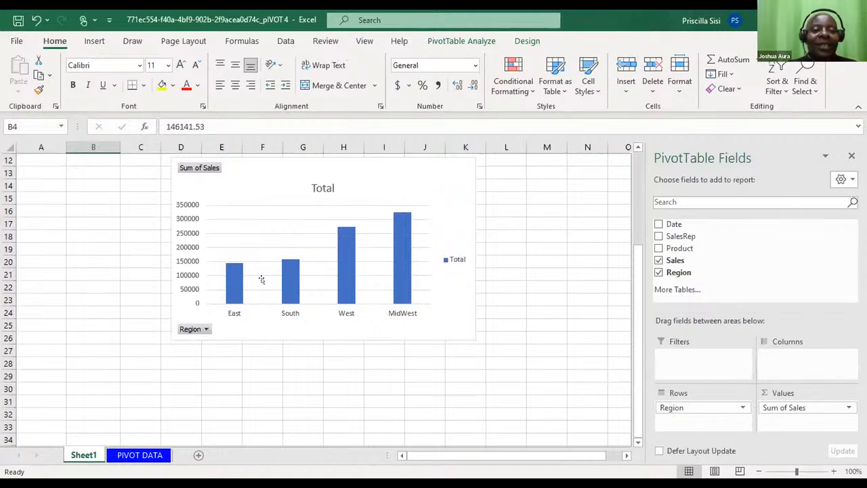
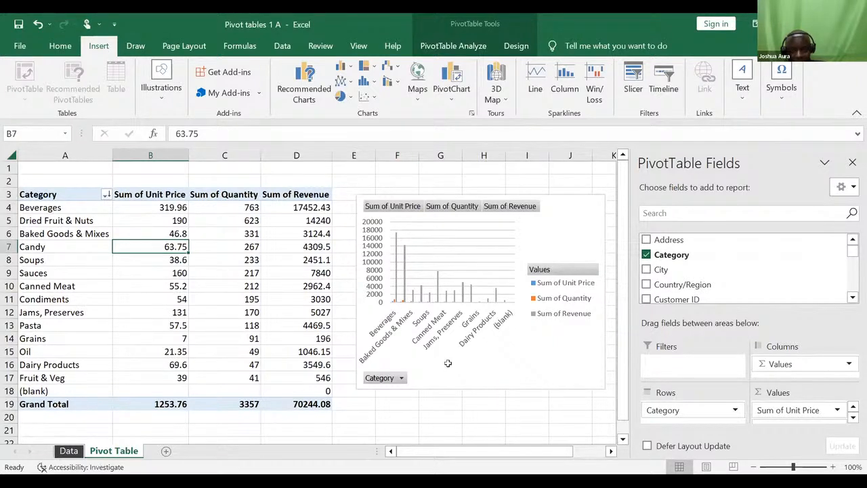
scroll(447, 363, down, 11)
scroll(447, 363, up, 11)
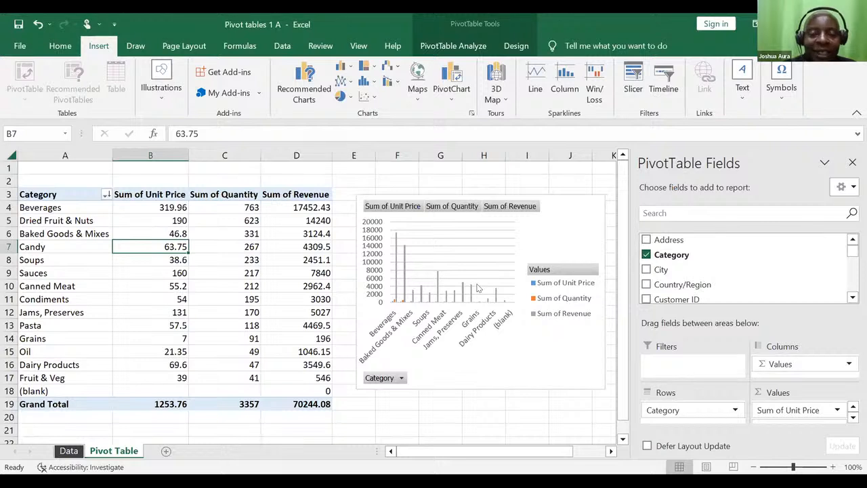
key(alt+F4)
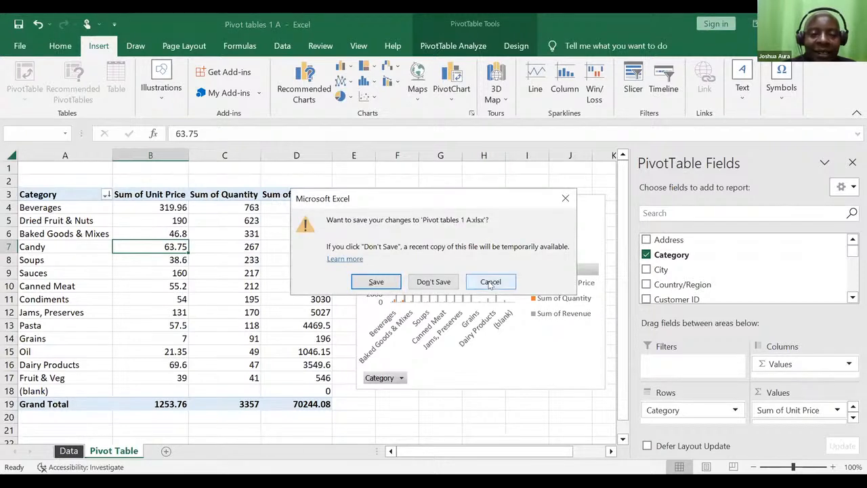
key(Escape)
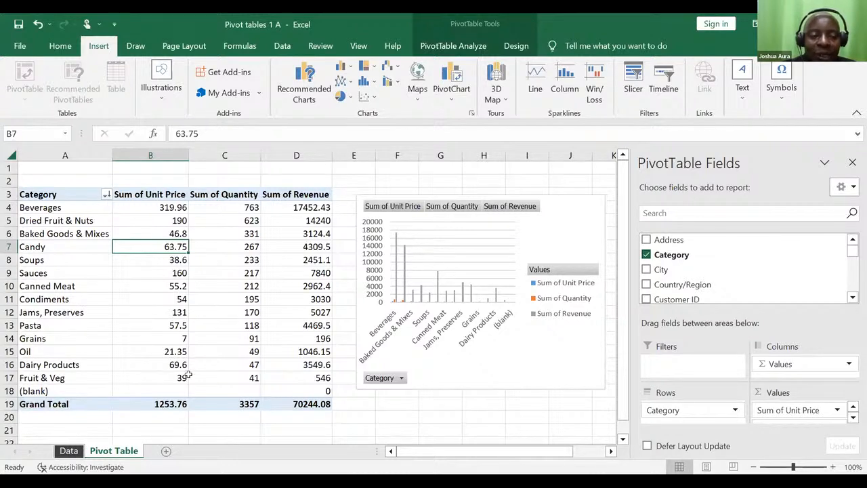
- Try to delete the entire (blank) category row from the Pivot Table sheet in Pivot tables 1 A
key(ctrl+Down)
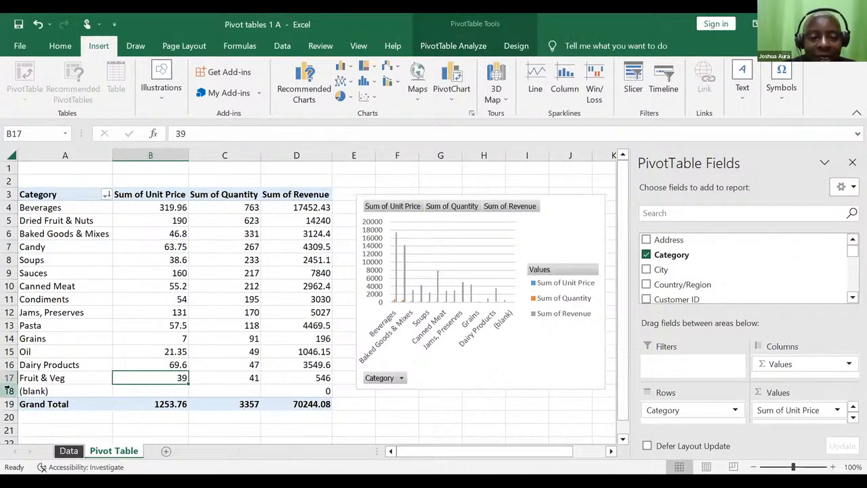
click(8, 390)
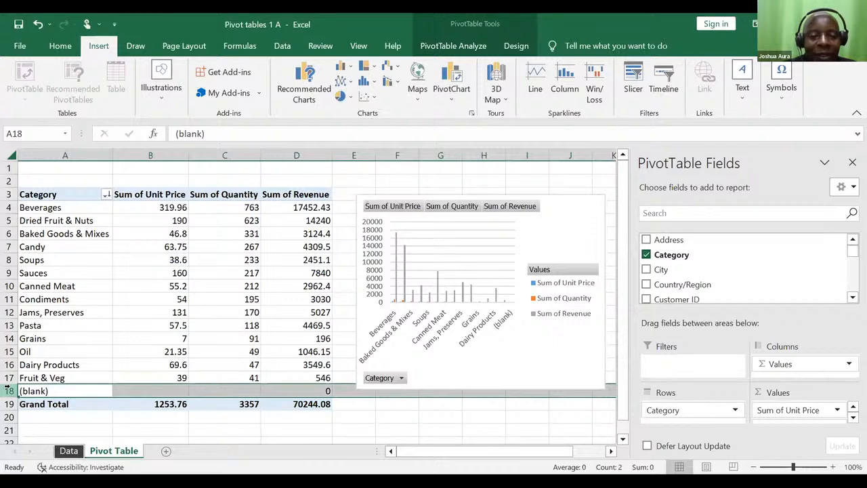
key(ctrl+minus)
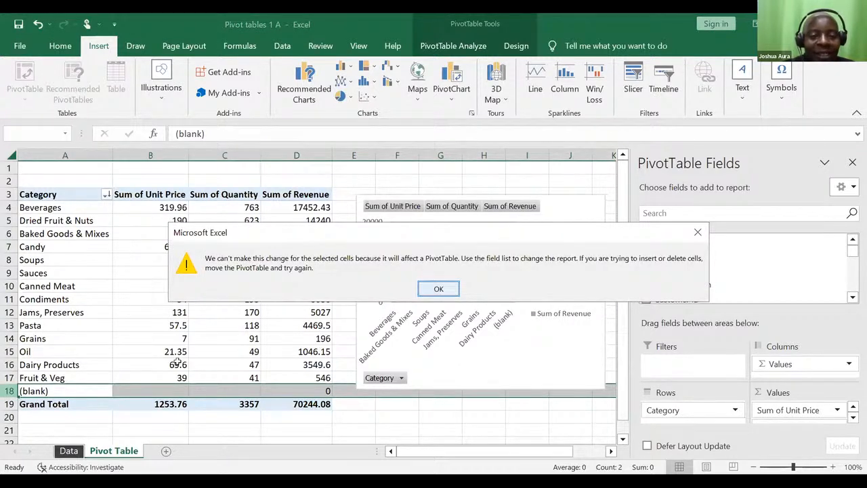
key(Return)
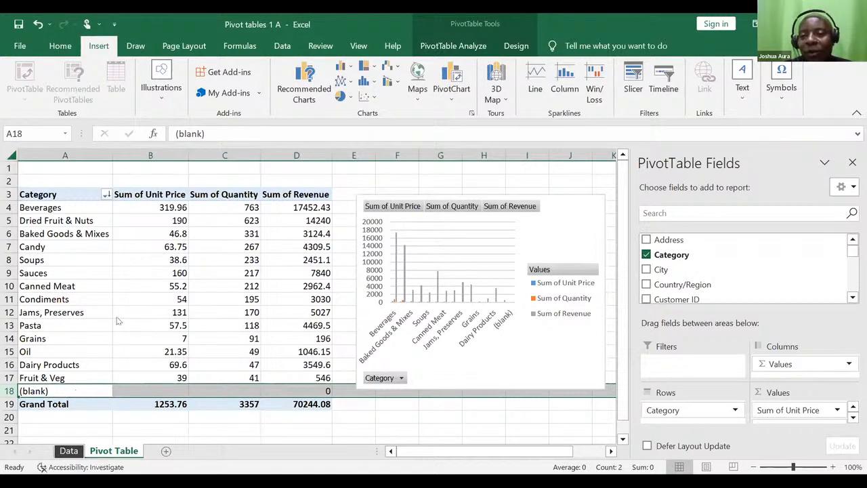
right_click(78, 390)
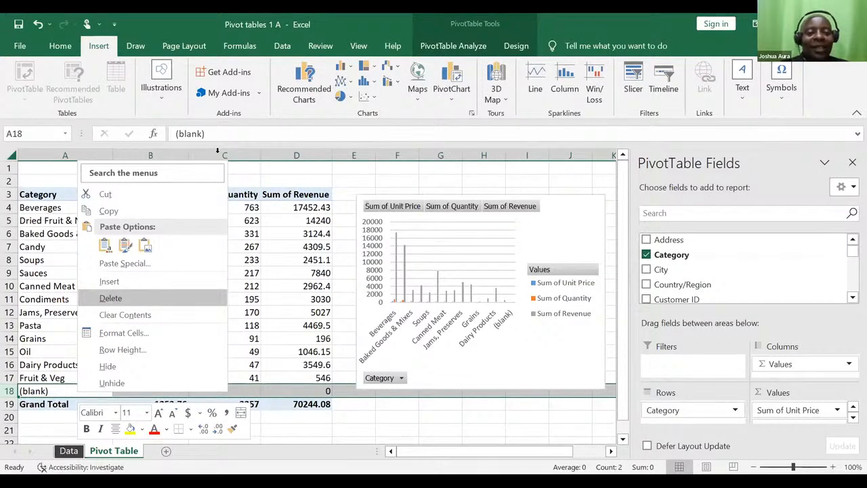
drag(150, 155, 217, 155)
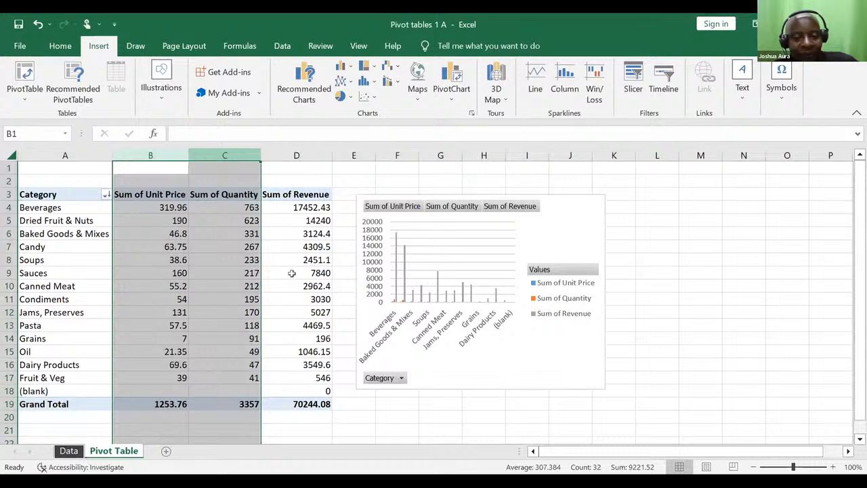
click(440, 393)
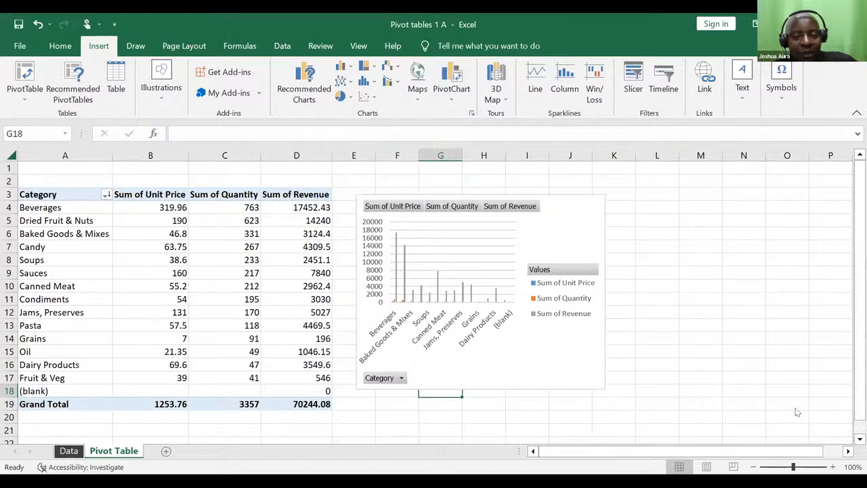
- Remove Sum of Quantity from the values of the category PivotChart
click(374, 262)
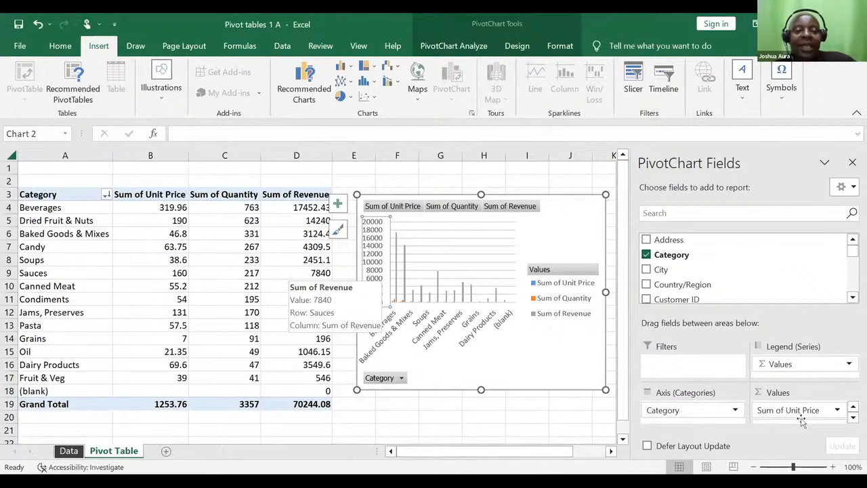
scroll(801, 419, down, 1)
scroll(713, 309, down, 1)
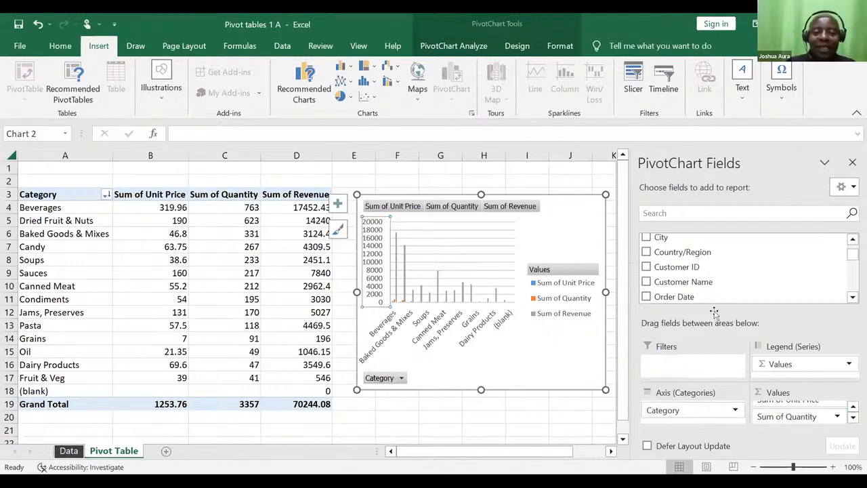
click(828, 413)
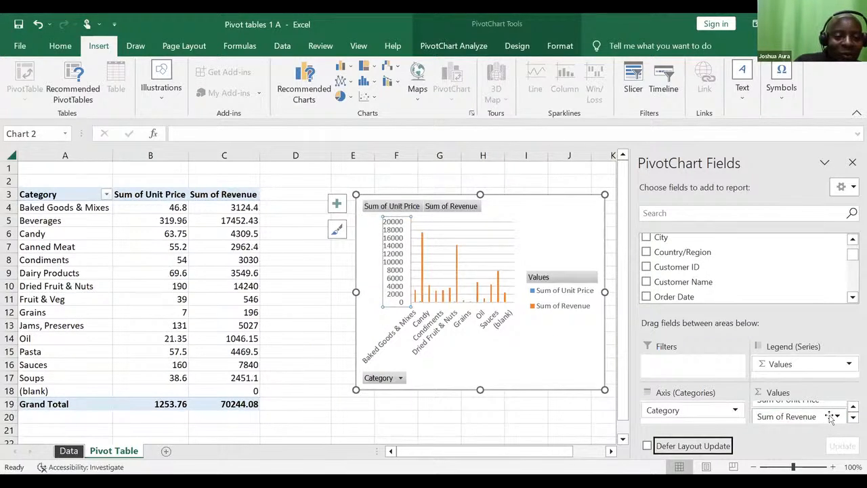
- Replace the unit price and revenue values of the category PivotChart with a count of Category
click(780, 412)
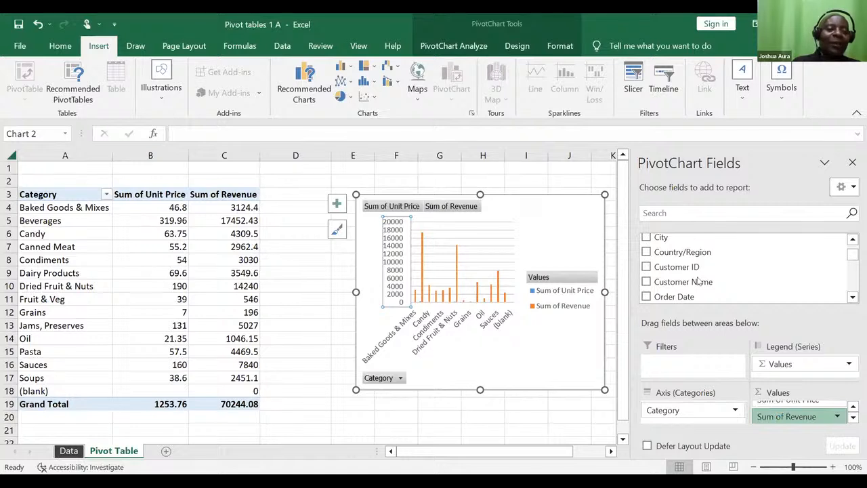
scroll(698, 280, down, 1)
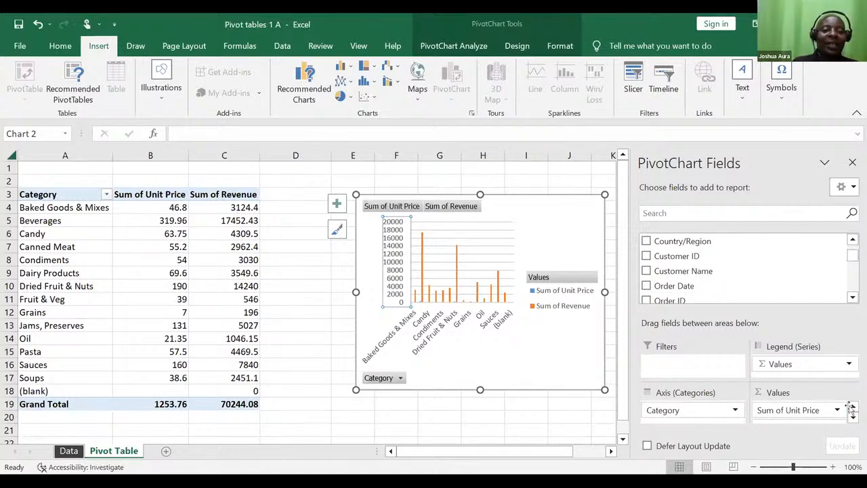
mouse_move(770, 407)
mouse_down()
mouse_move(738, 320)
mouse_move(648, 240)
mouse_move(648, 254)
mouse_move(677, 266)
mouse_move(741, 385)
mouse_move(783, 416)
mouse_move(782, 401)
mouse_up()
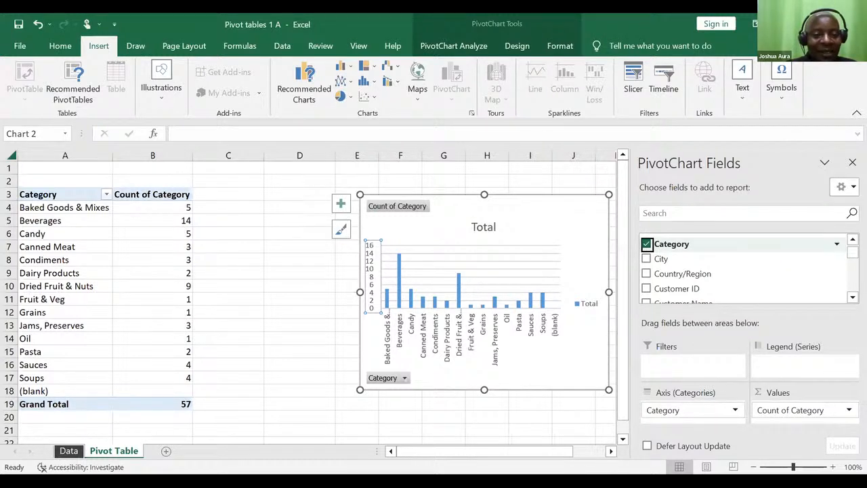
- Remove the Category field so the PivotTable and PivotChart on the Pivot Table sheet are empty
right_click(178, 234)
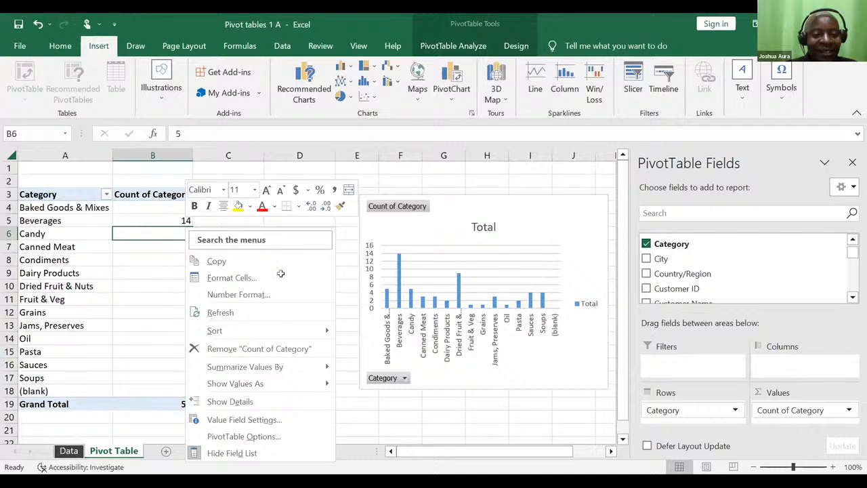
scroll(649, 261, up, 1)
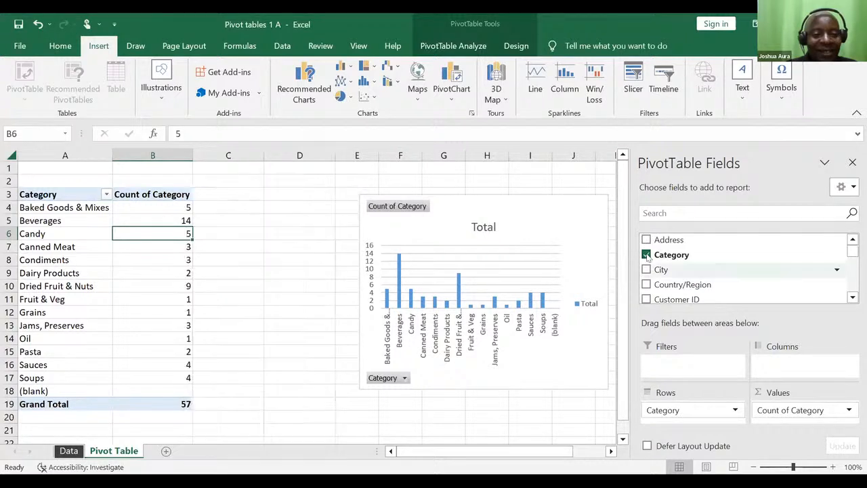
click(686, 264)
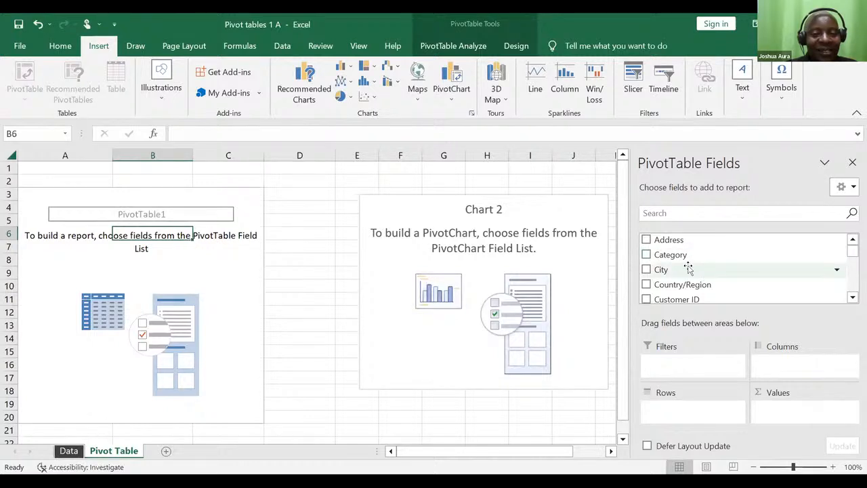
- Add Customer Name as the PivotTable's row field and look over the source records on the Data sheet
scroll(692, 289, down, 2)
scroll(692, 290, down, 2)
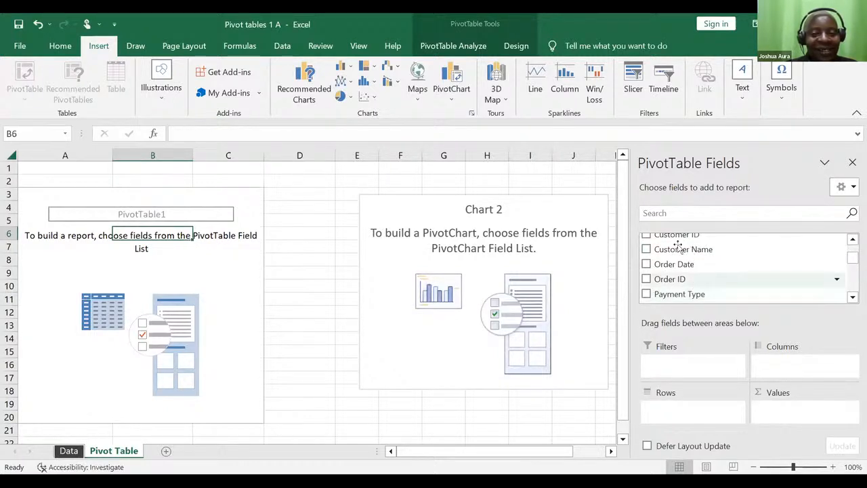
drag(677, 248, 664, 406)
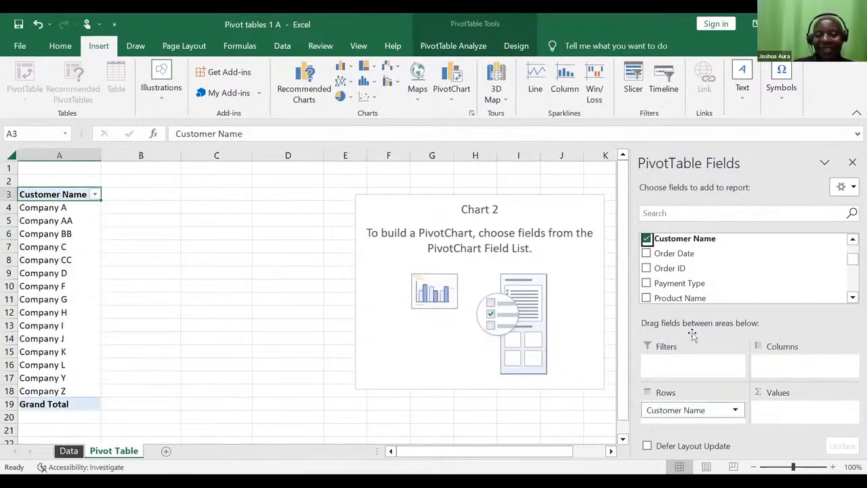
scroll(713, 273, up, 2)
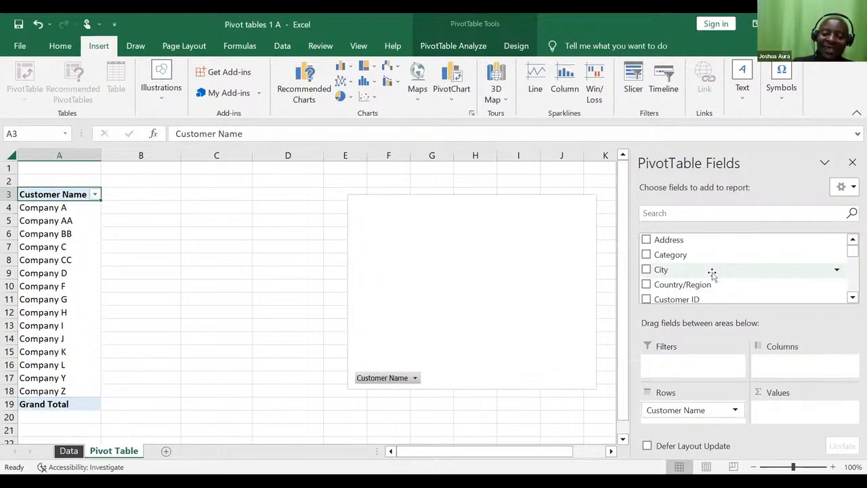
scroll(712, 273, down, 2)
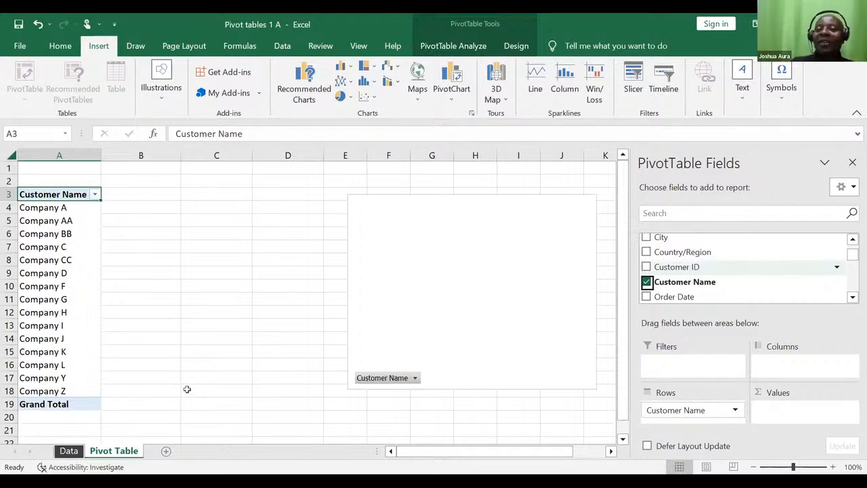
key(ctrl+Page_Up)
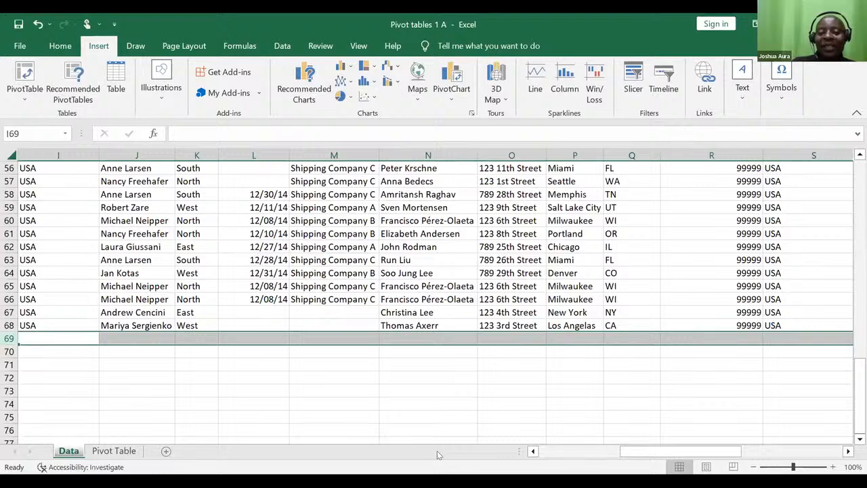
scroll(603, 327, up, 18)
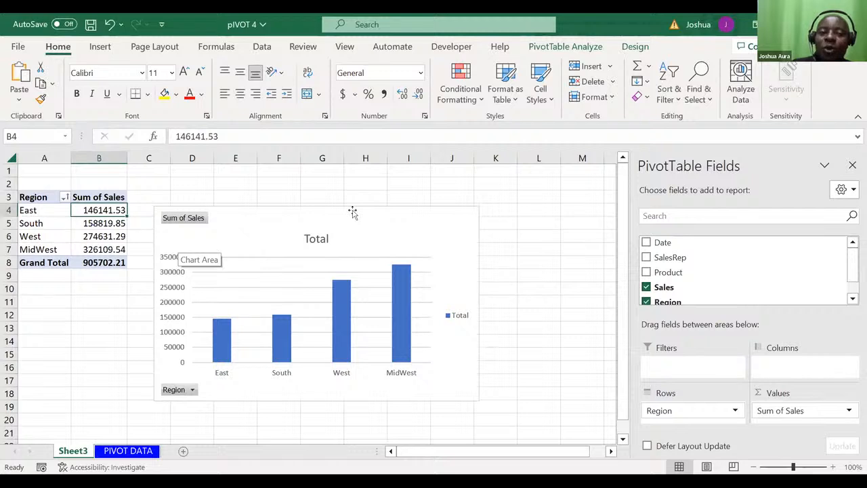
- Move the region PivotChart on Sheet3 of pIVOT 4 up to column E and add Product below Region in its axis categories
drag(352, 210, 417, 171)
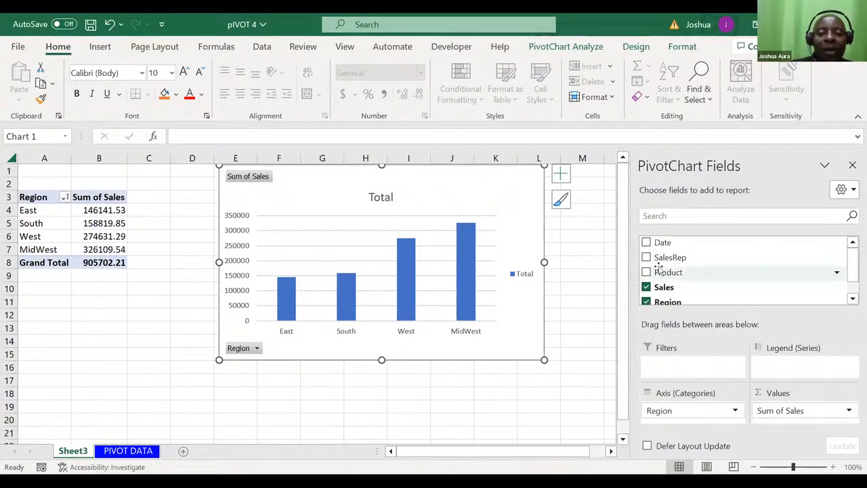
mouse_move(656, 270)
mouse_down()
mouse_move(666, 346)
mouse_move(657, 386)
mouse_move(674, 428)
mouse_move(666, 416)
mouse_up()
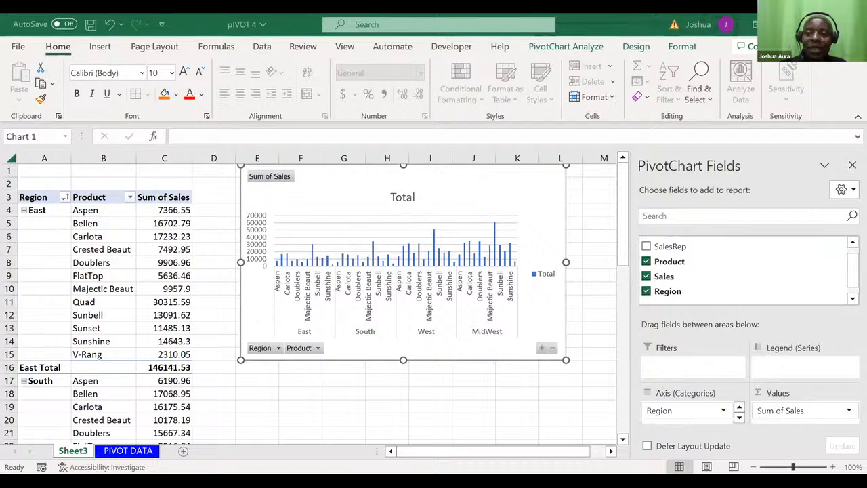
- Close the PivotChart field list and undo the addition of Product to the chart and table
click(852, 165)
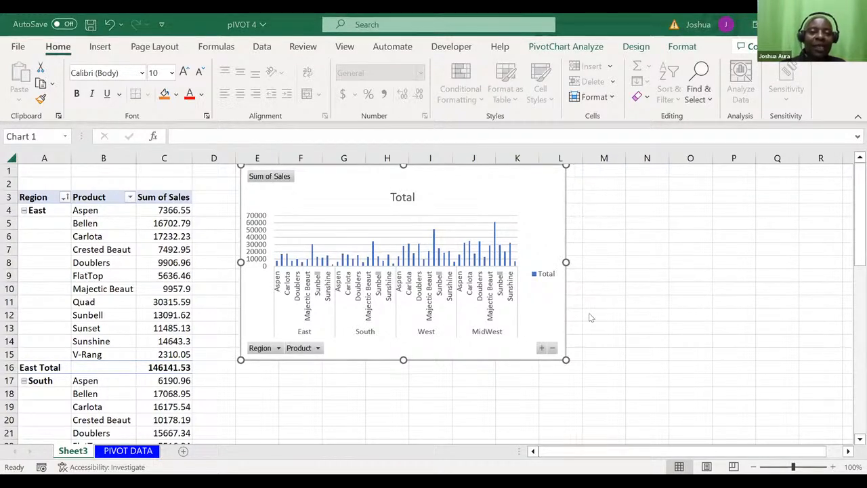
click(170, 263)
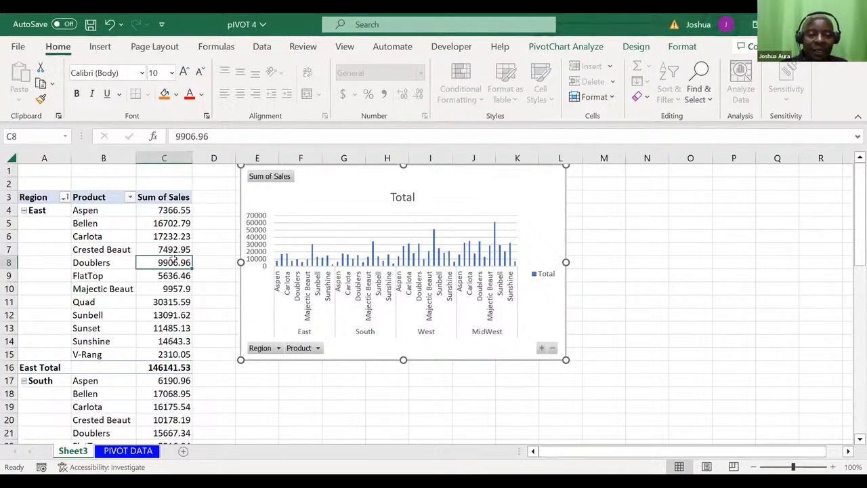
click(173, 260)
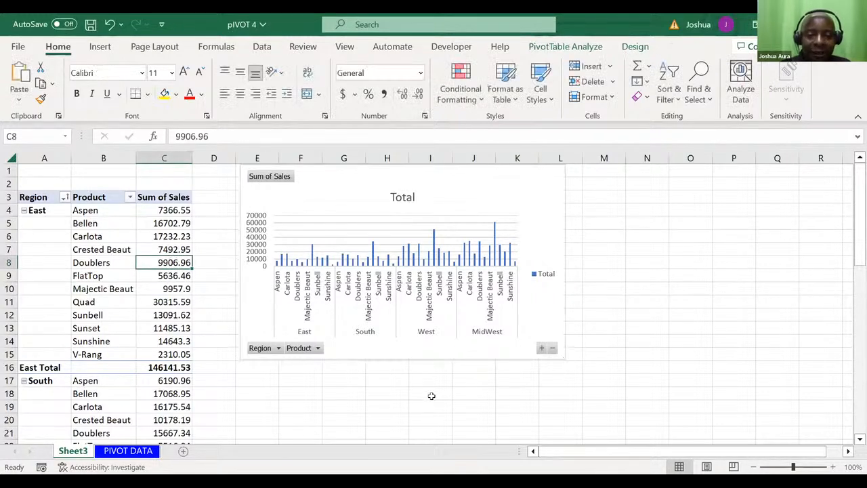
click(374, 176)
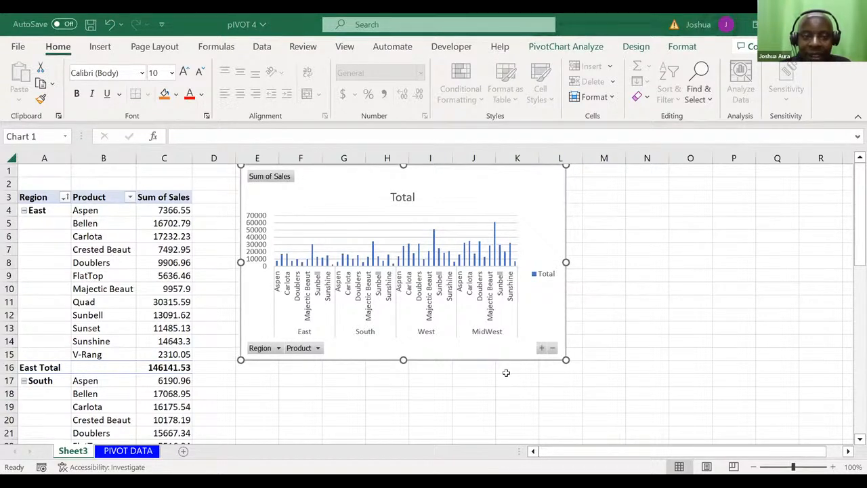
click(105, 192)
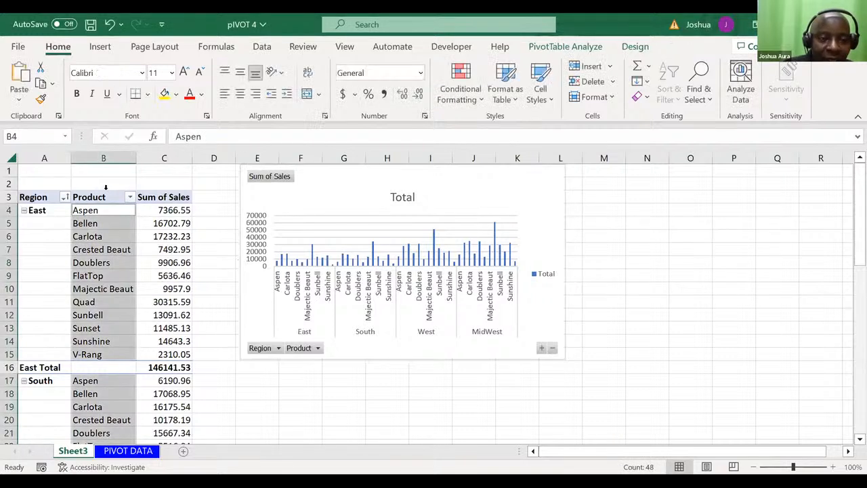
click(171, 249)
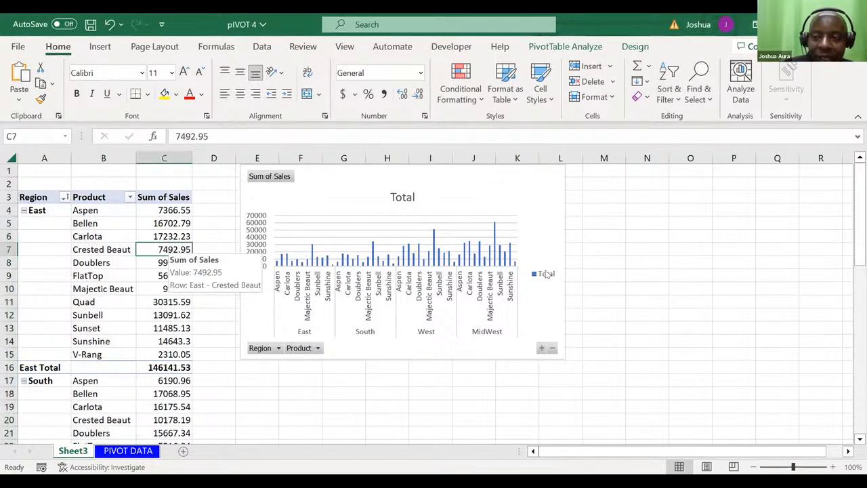
click(708, 325)
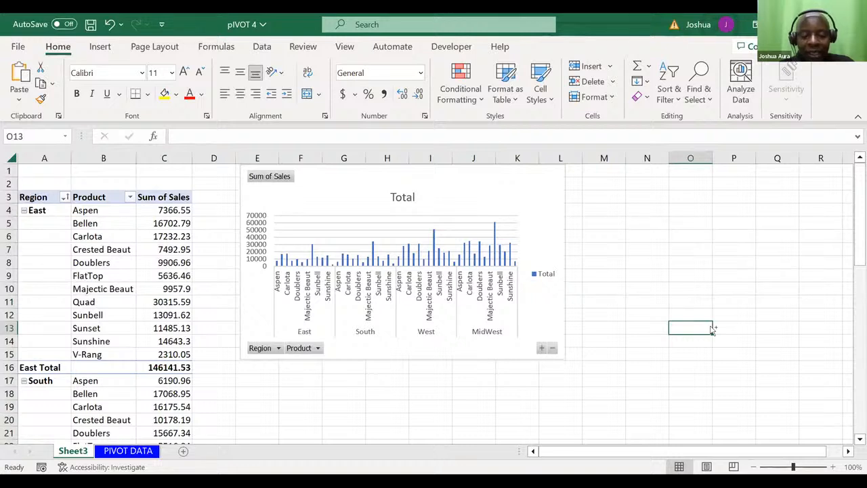
click(518, 197)
key(ctrl+z)
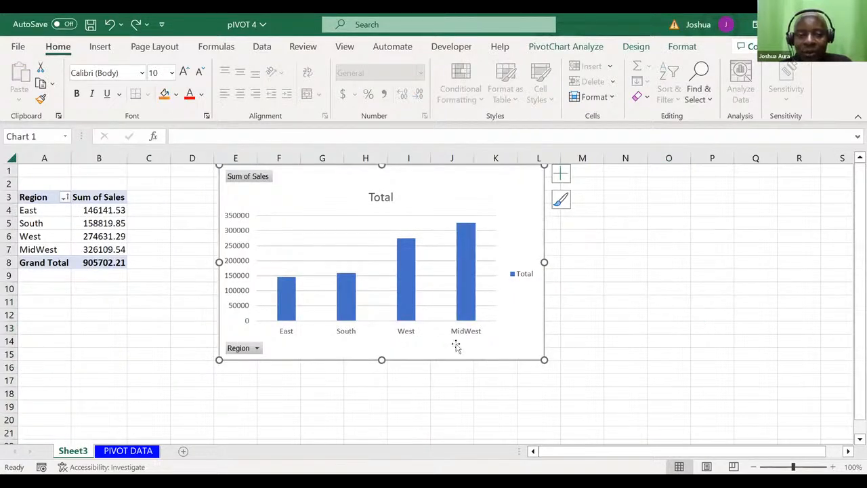
click(106, 210)
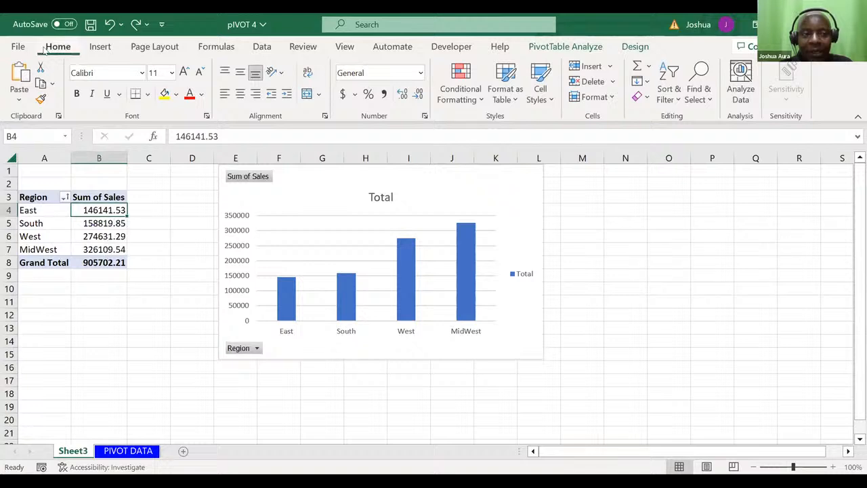
click(100, 46)
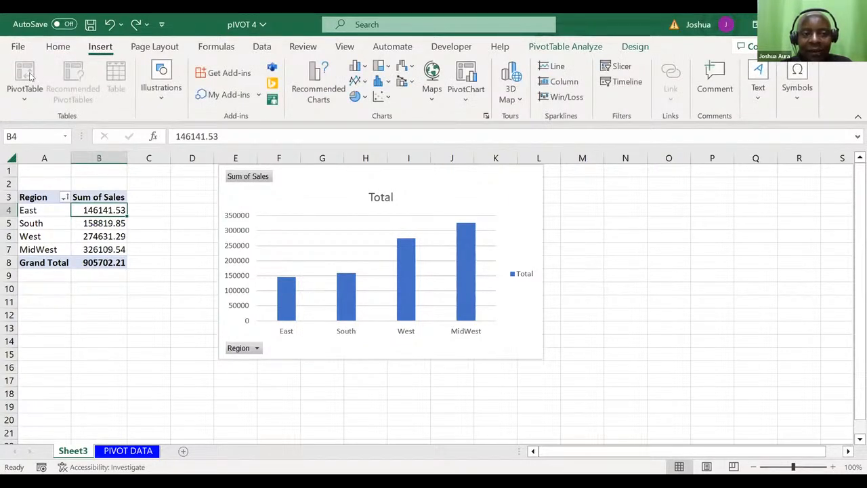
click(100, 244)
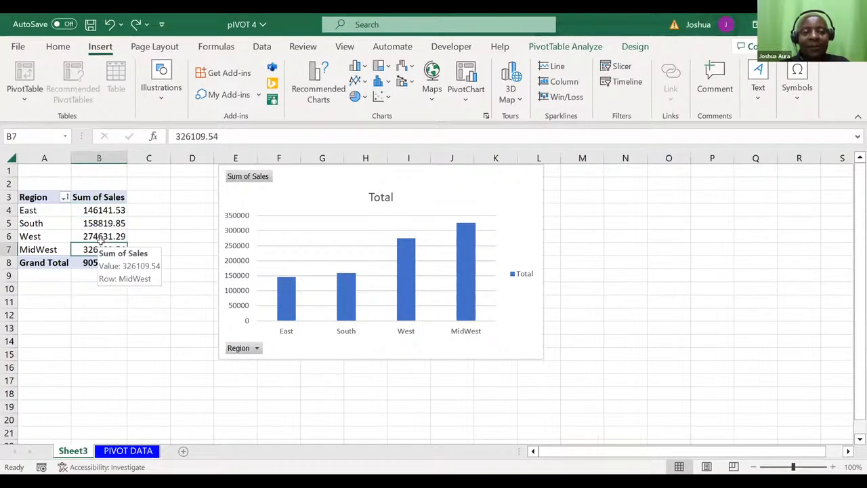
click(335, 309)
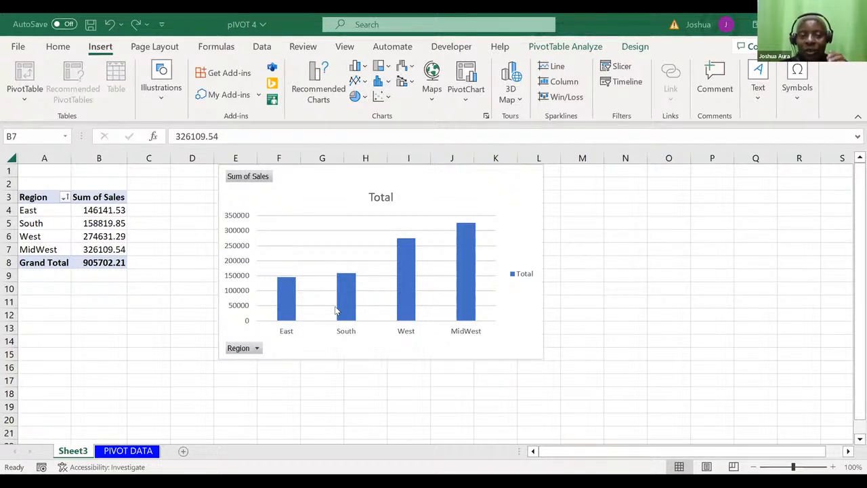
click(92, 235)
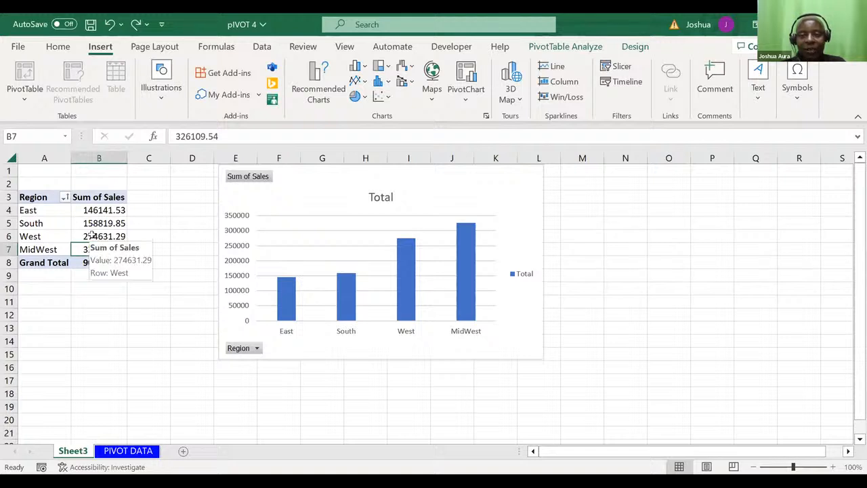
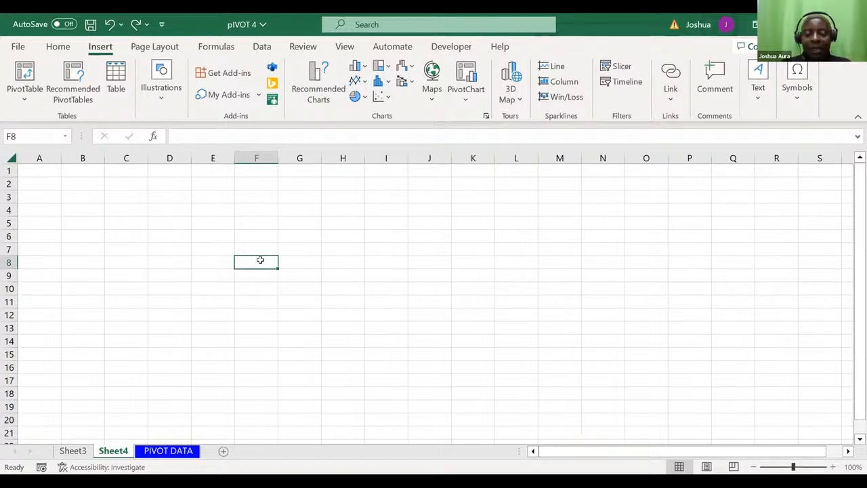
- Enter the headers Quantity in F8 and Price in G8 of the blank Sheet4
text(QU)
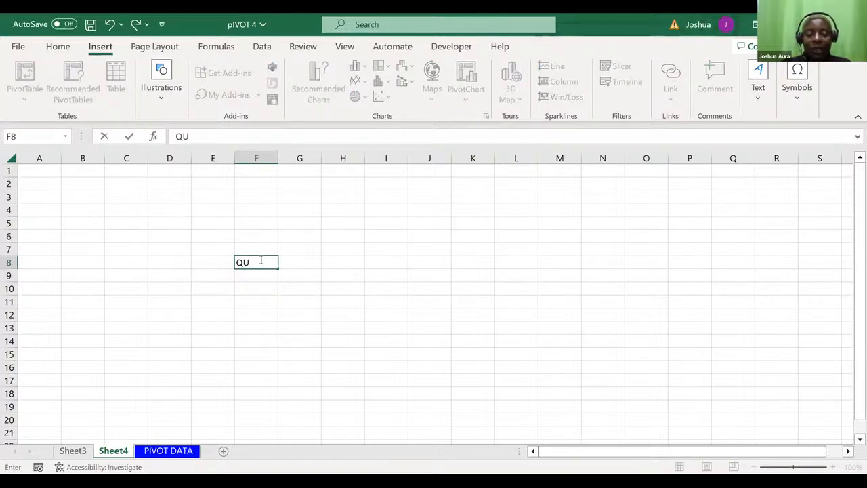
key(BackSpace)
key(BackSpace)
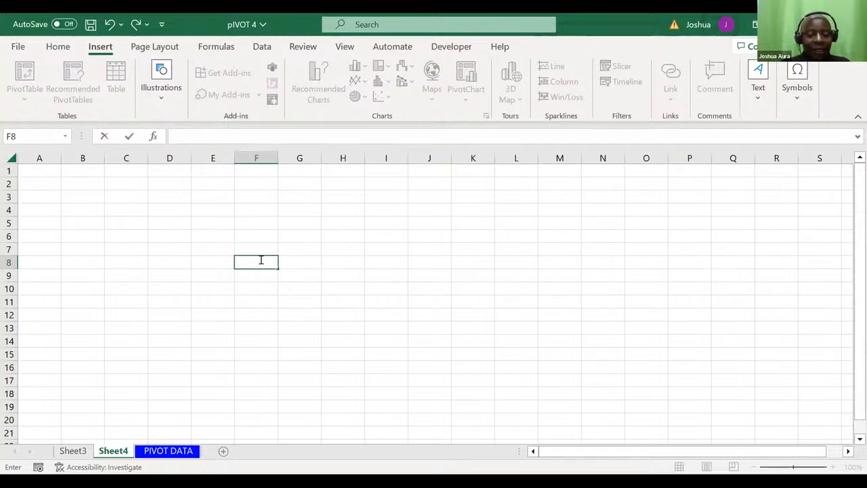
text(Quantity)
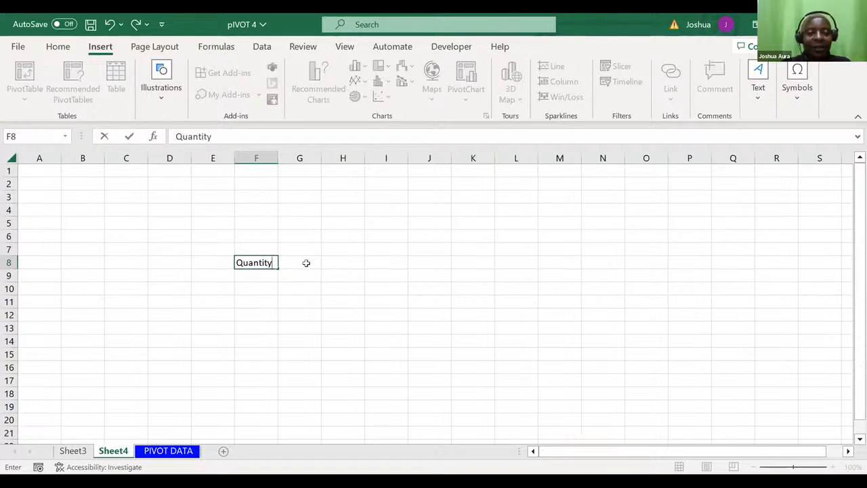
click(303, 263)
text(Price)
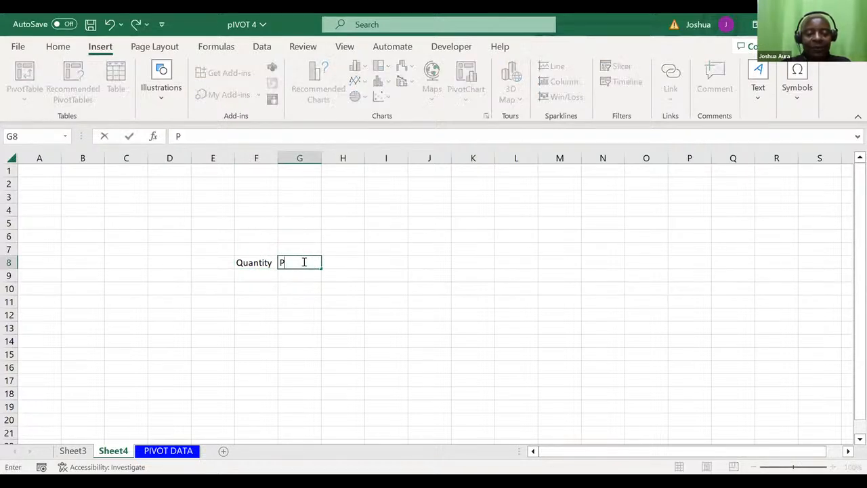
- Enter the quantities 12, 34 and 54 in cells F9 to F11
click(258, 275)
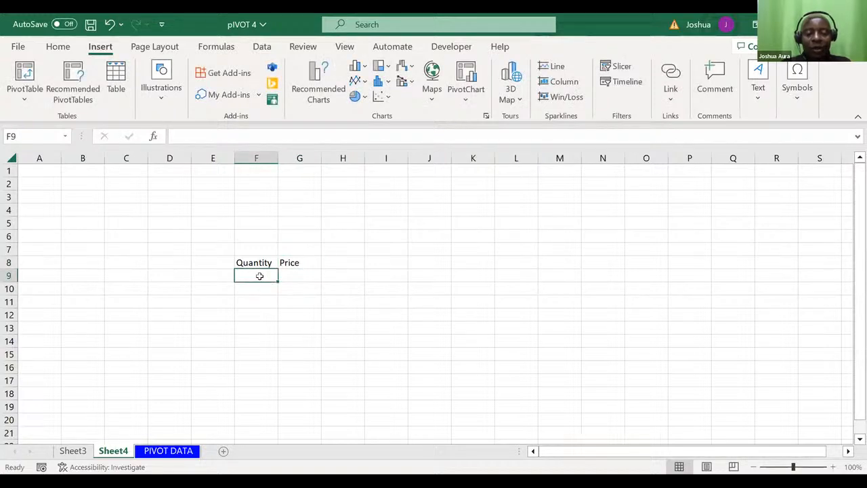
text(12)
key(Return)
text(34)
key(Return)
text(54)
key(Return)
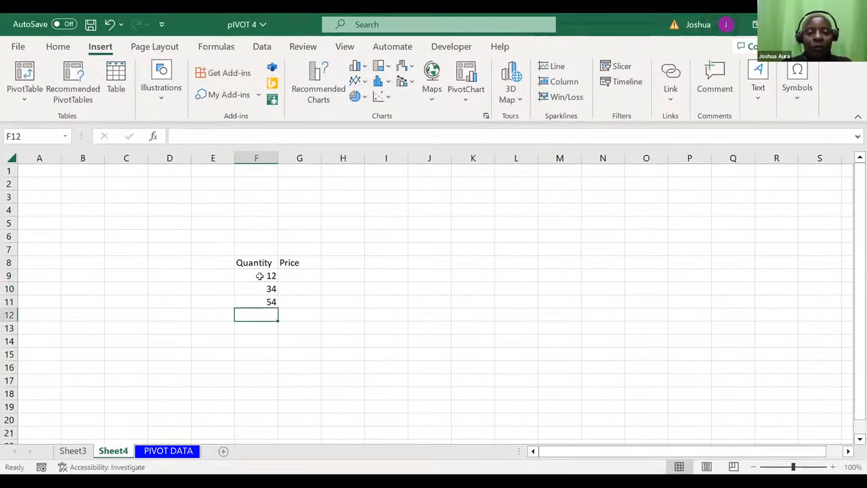
- Enter the prices 3, 4 and 5 in cells G9 to G11
click(304, 273)
text(3)
key(Return)
text(4)
key(Return)
text(5)
key(Return)
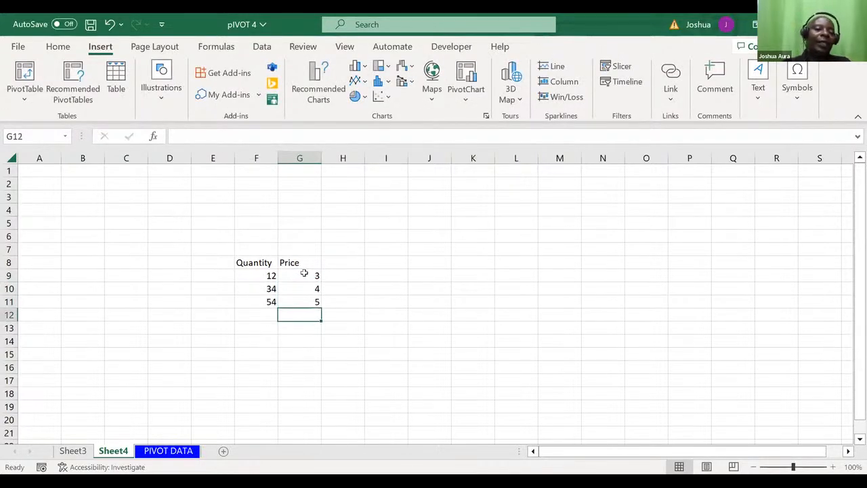
- Add the header Revenue in cell H8 beside Price
click(343, 260)
text(R)
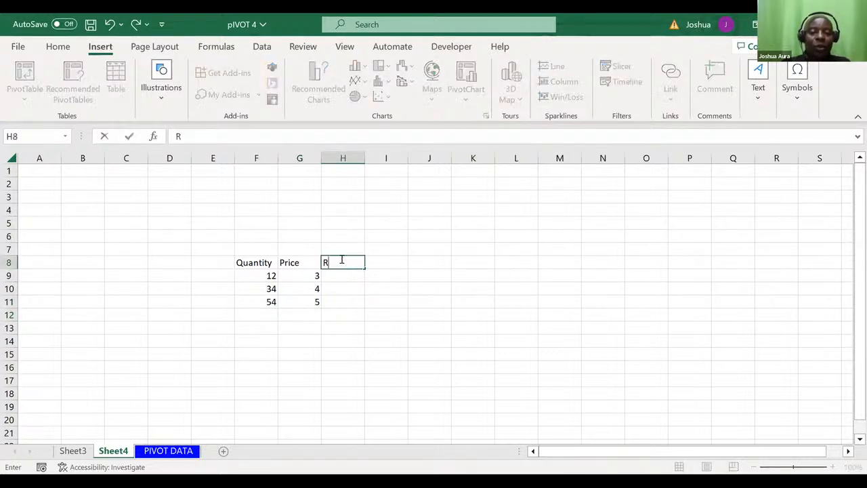
text(evenue)
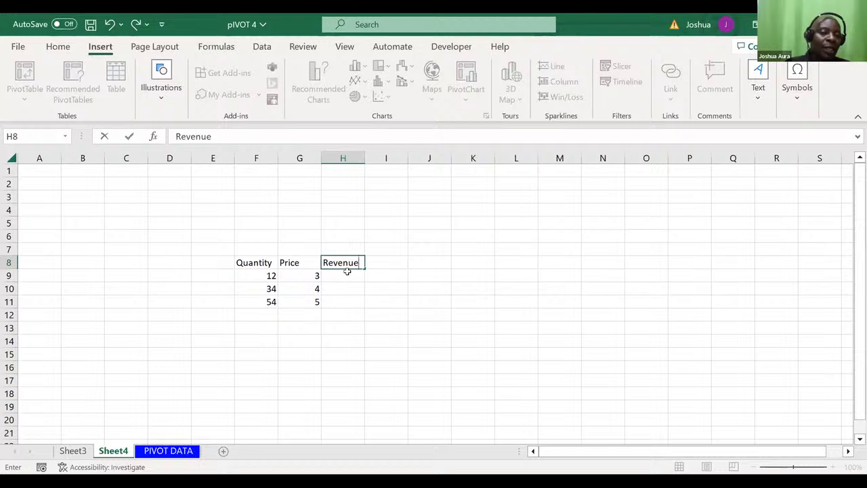
key(Return)
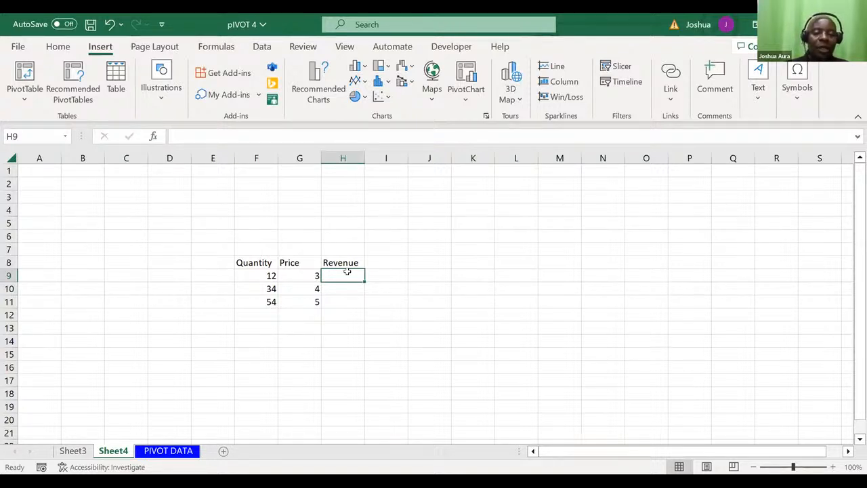
- Calculate the first revenue in H9 as quantity times price with the formula =F9*G9
text(=)
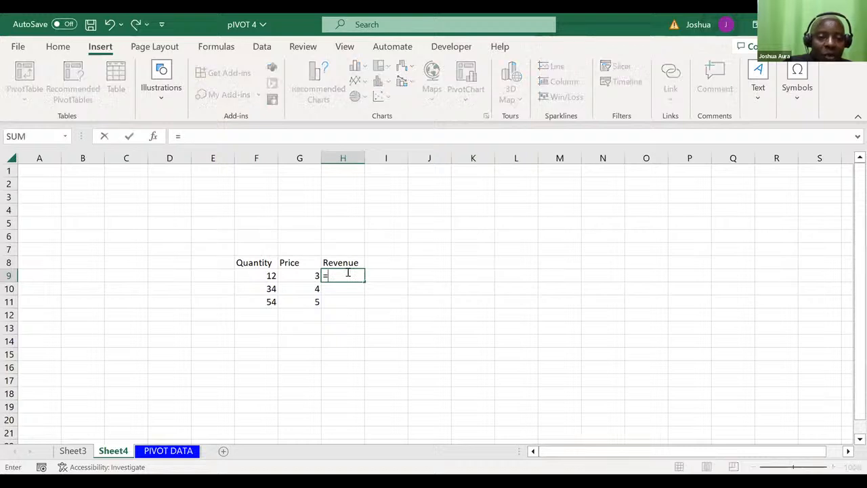
click(262, 272)
text(*)
click(301, 272)
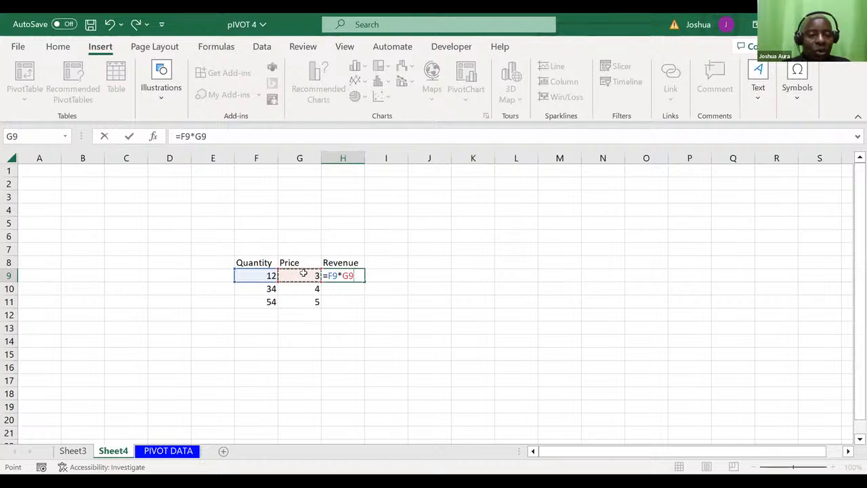
key(ctrl+Return)
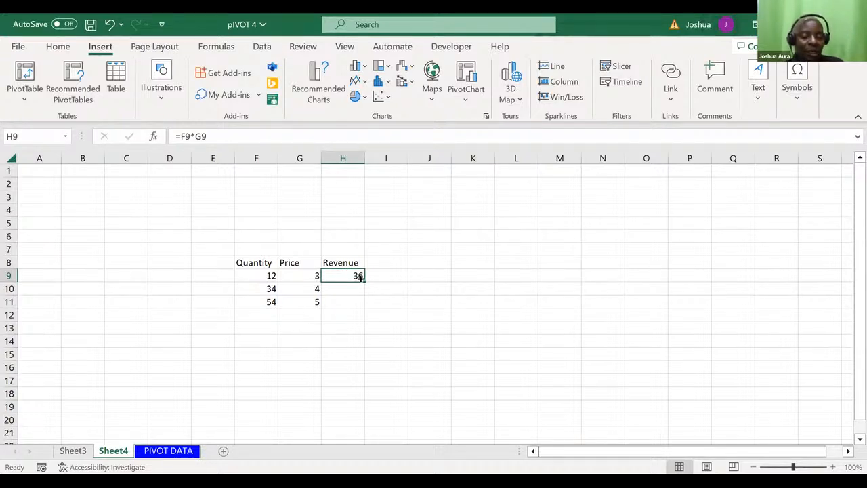
- Try filling the H9 revenue formula down to H11 in two ways, undoing each fill
drag(361, 277, 362, 304)
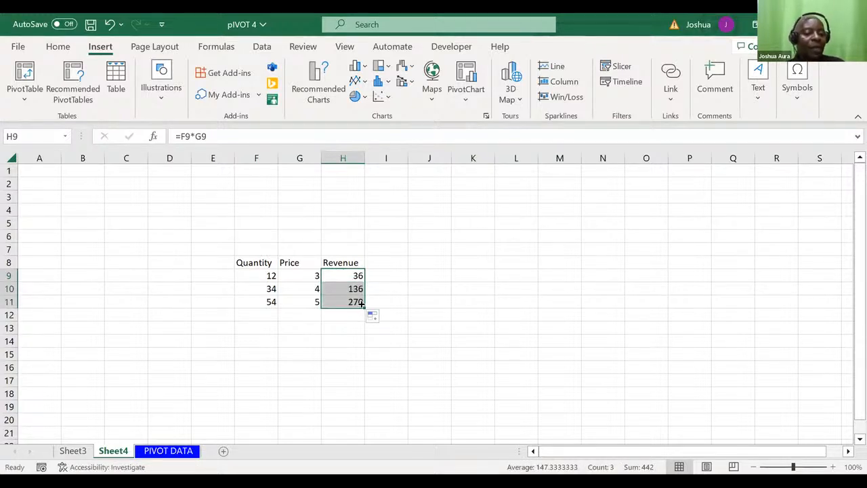
key(ctrl+z)
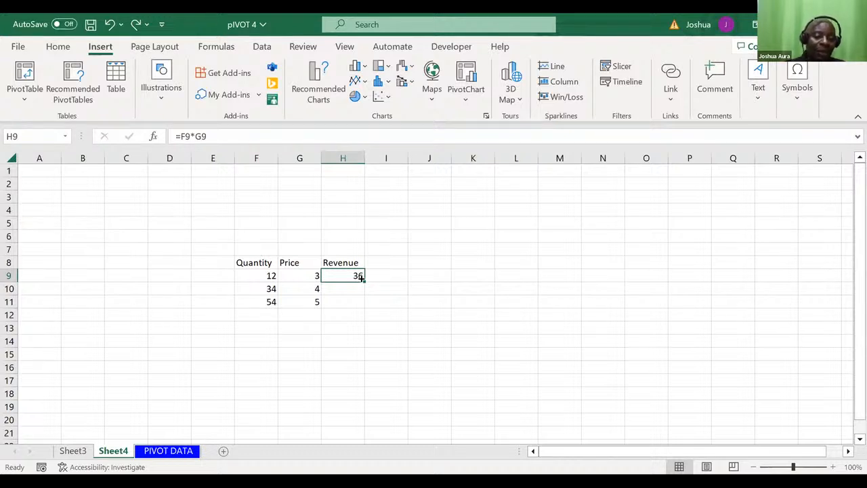
double_click(364, 279)
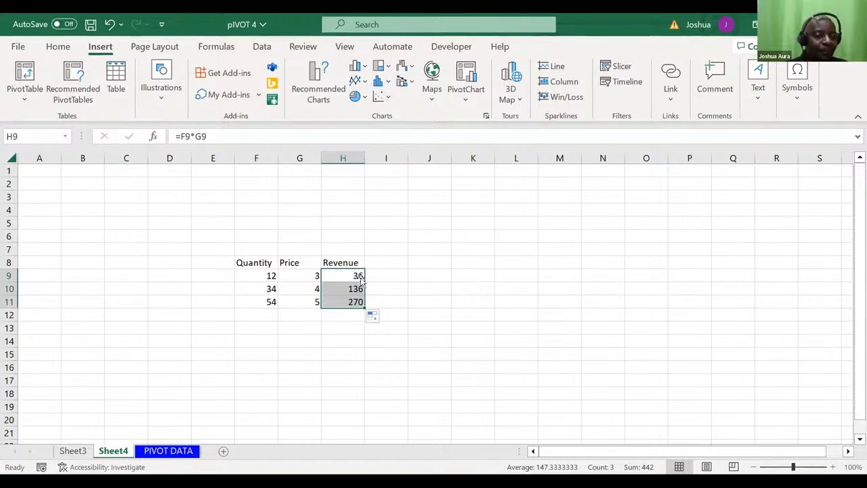
key(ctrl+z)
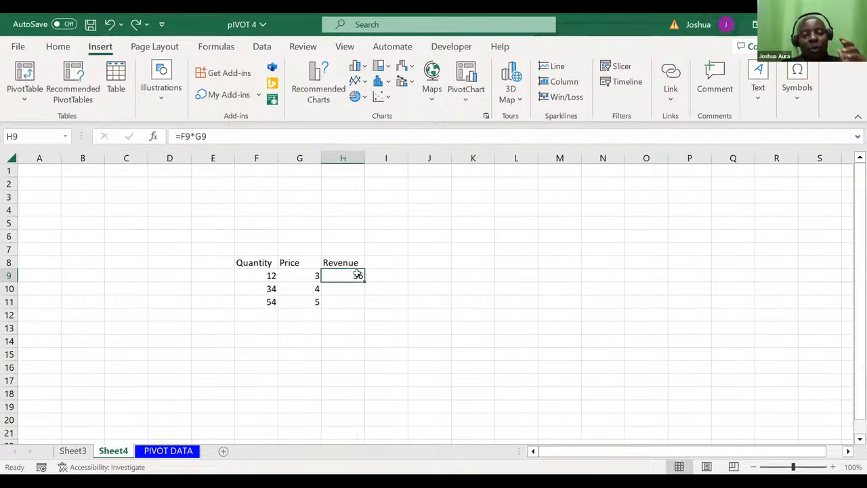
- Replace the formula in H9 with price times quantity, =G9*F9
text(=)
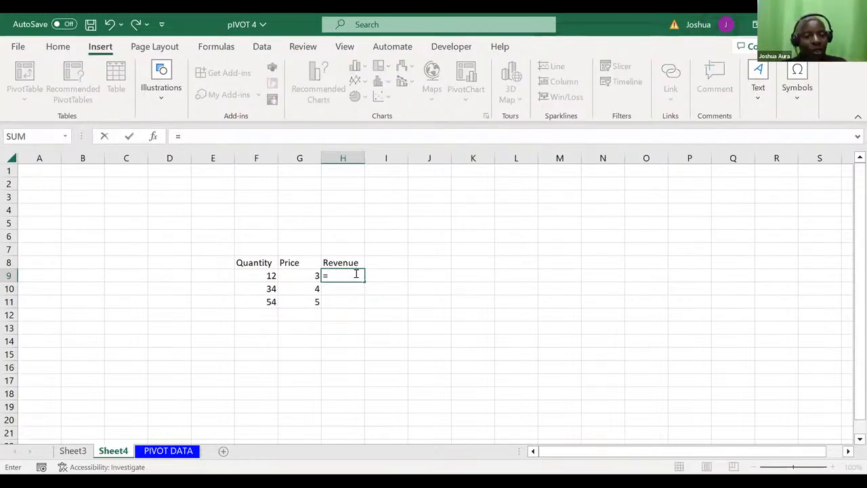
click(307, 274)
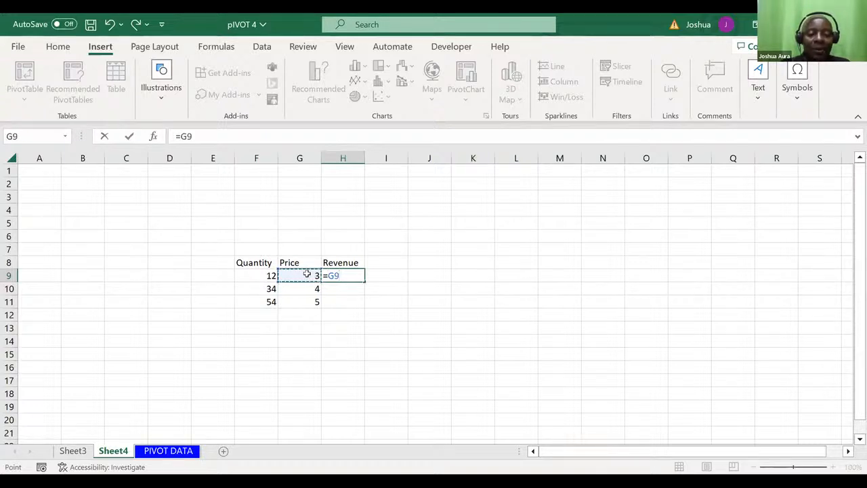
text(*)
click(266, 273)
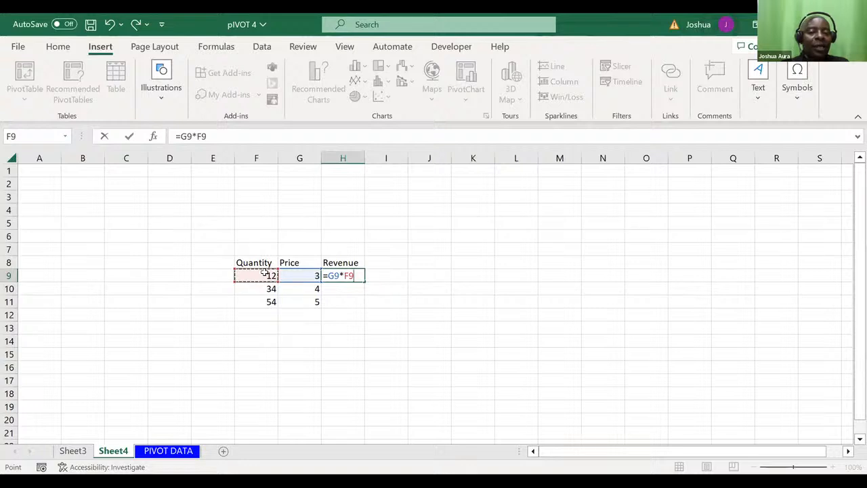
key(Return)
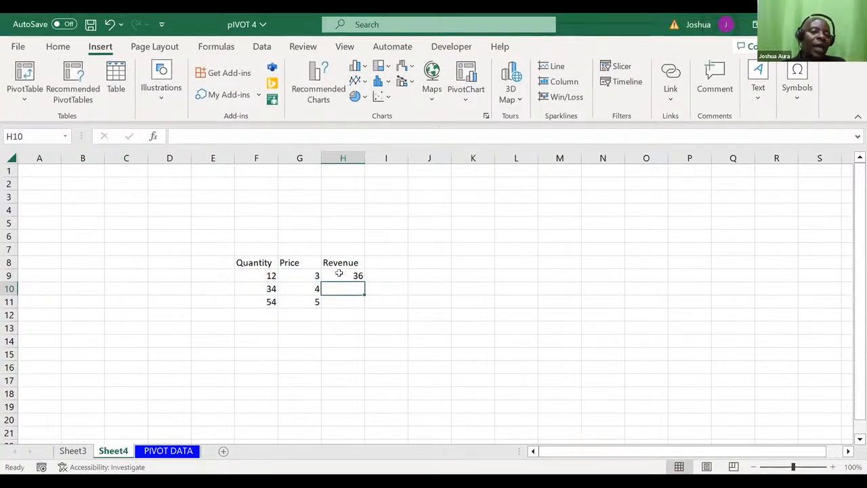
- Re-enter =G9*F9 in H9 and fill the formula down to H11
click(342, 273)
text(=)
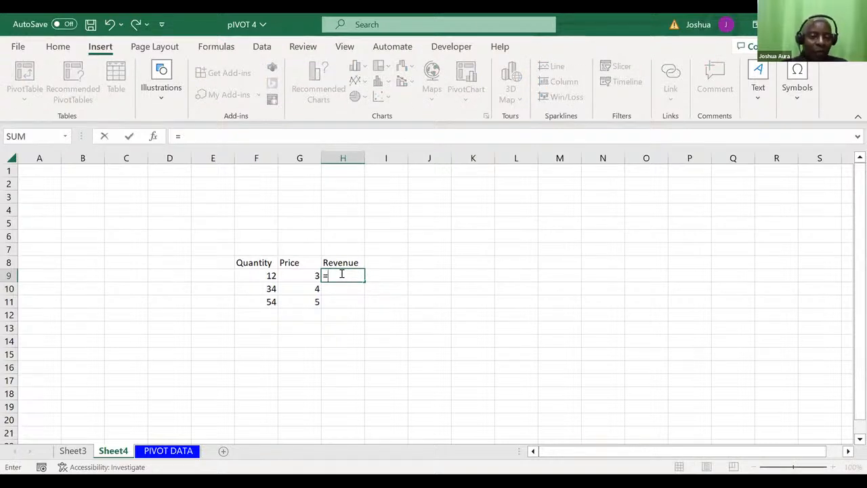
click(308, 273)
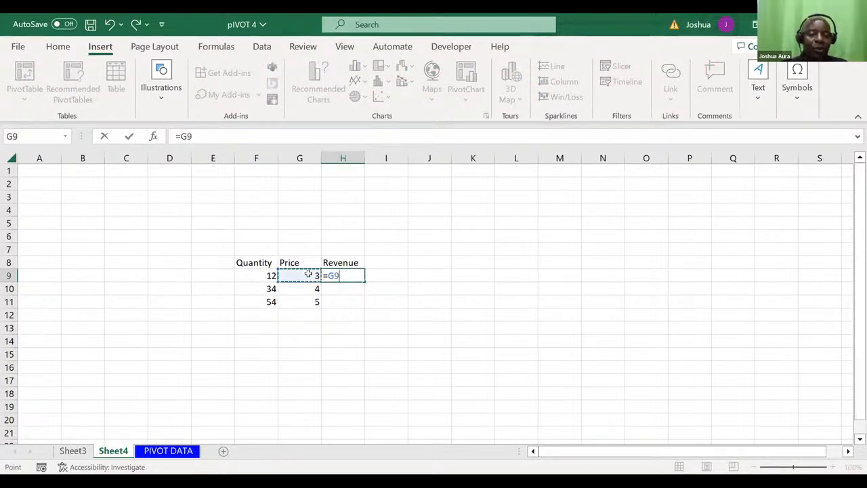
text(*)
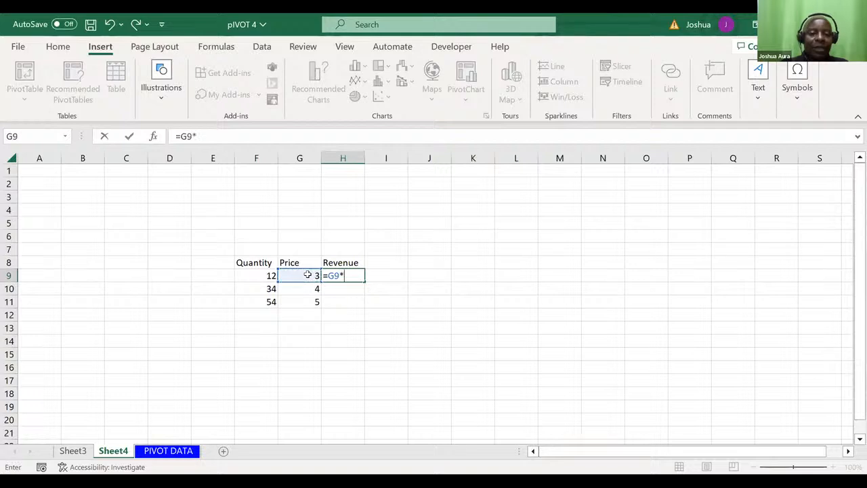
click(264, 273)
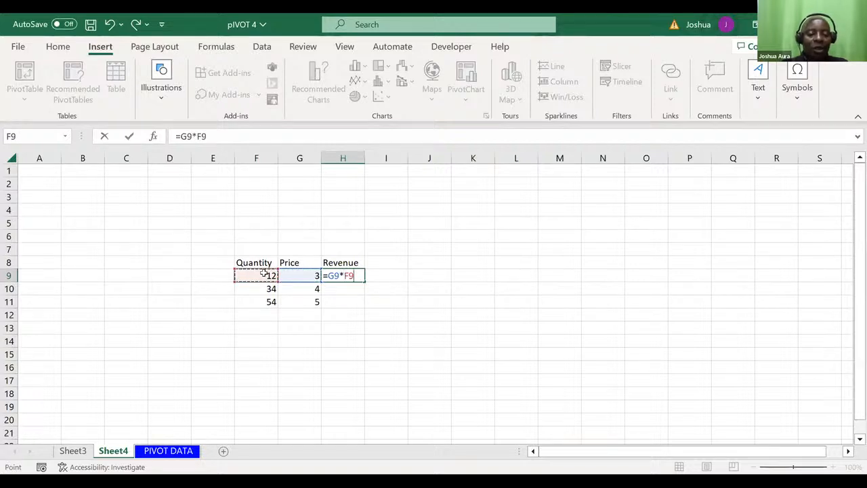
key(ctrl+Return)
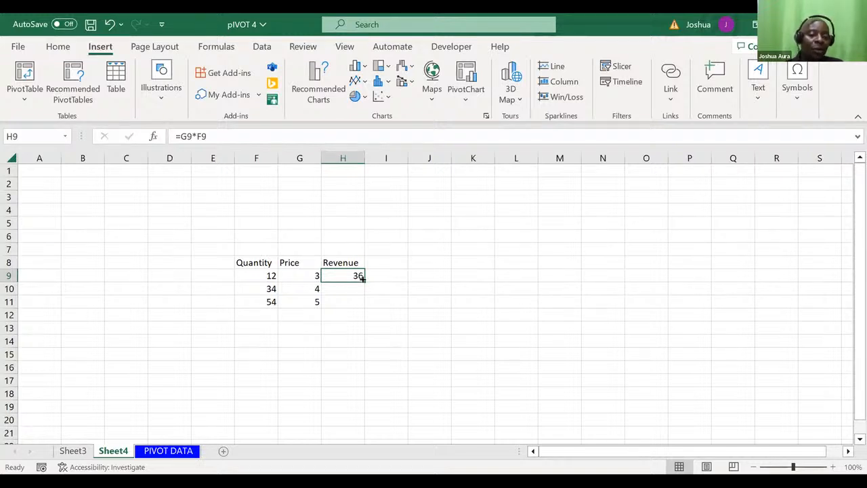
double_click(362, 279)
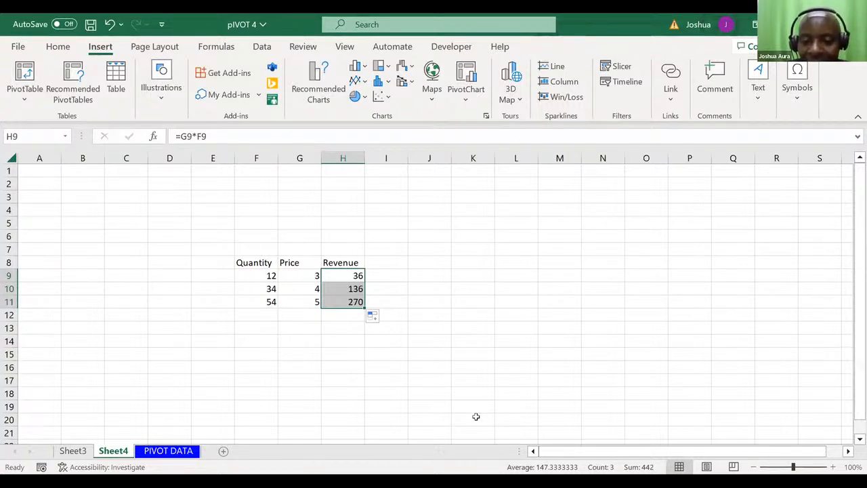
- Start a second example with the label Price in K9 and the value 10 in L9
key(alt+Tab)
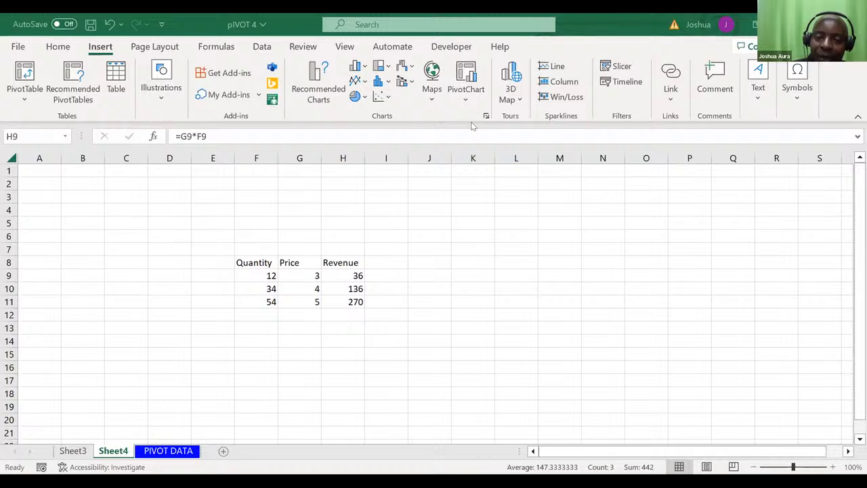
click(474, 269)
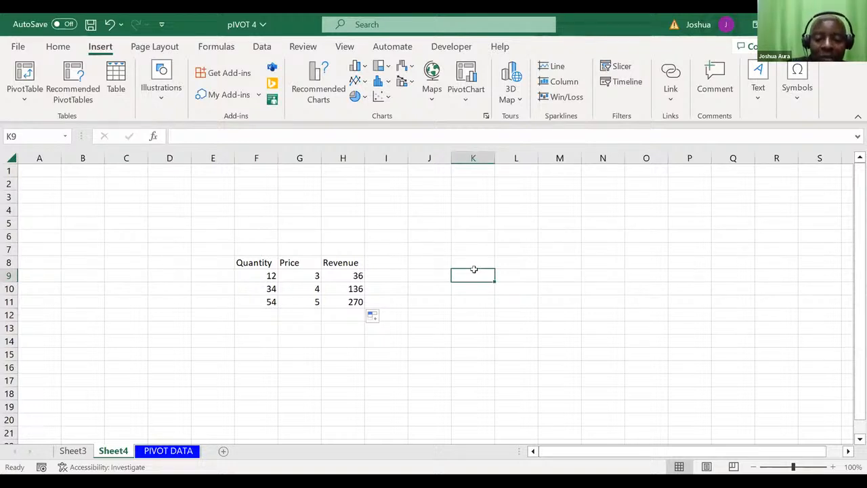
text(Price)
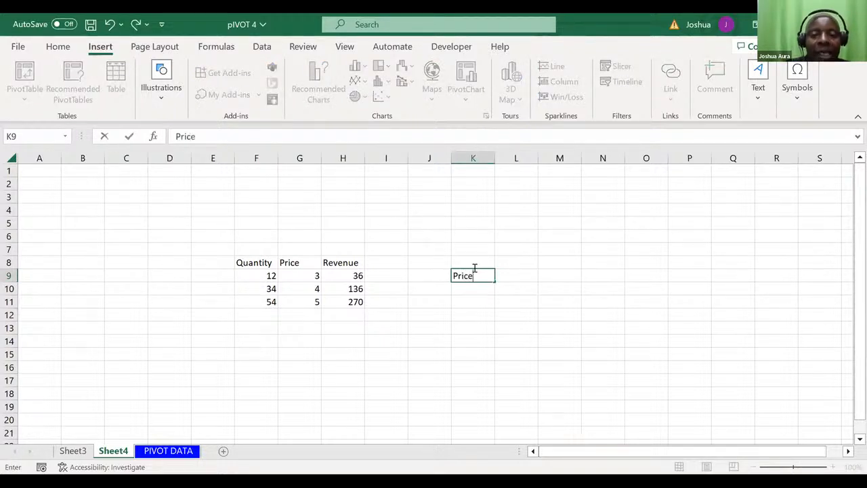
click(510, 271)
text(10)
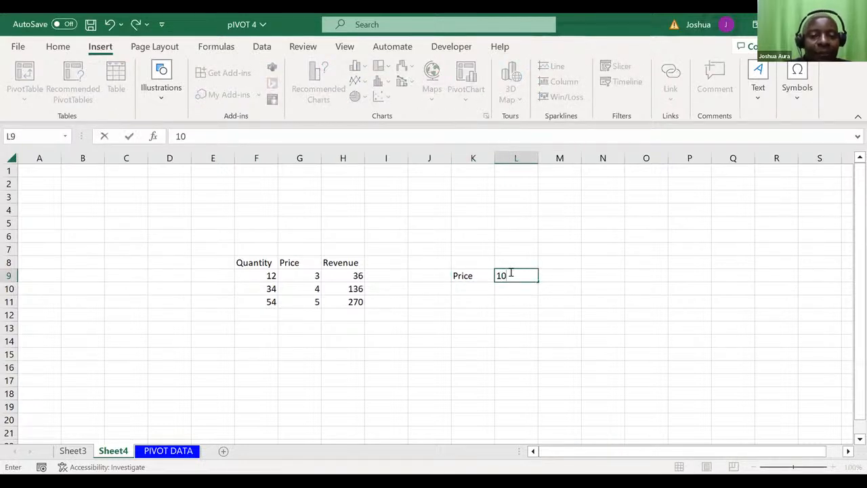
- Enter the header Quantity in K11 and the quantities 34, 45, 65 and 67 in K12 to K15
click(462, 294)
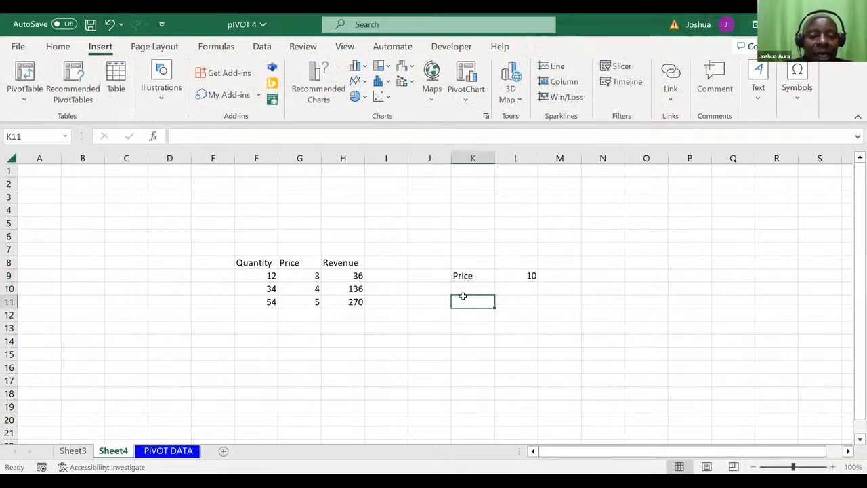
text(Qu)
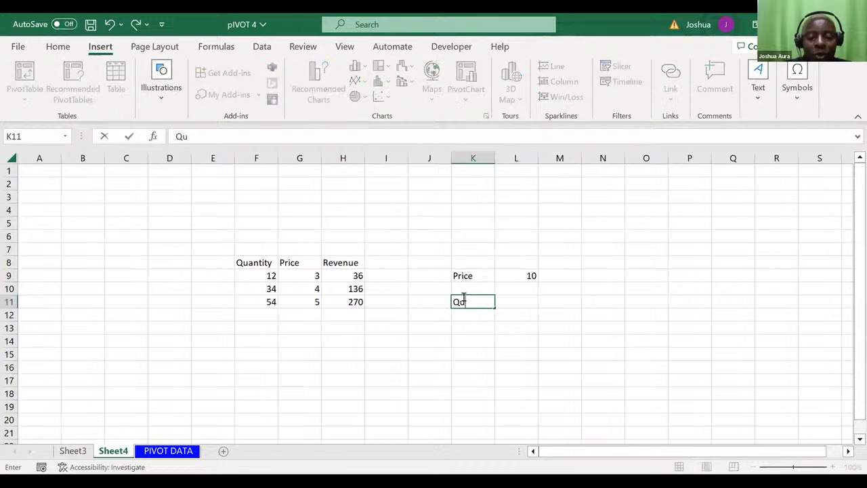
text(antity)
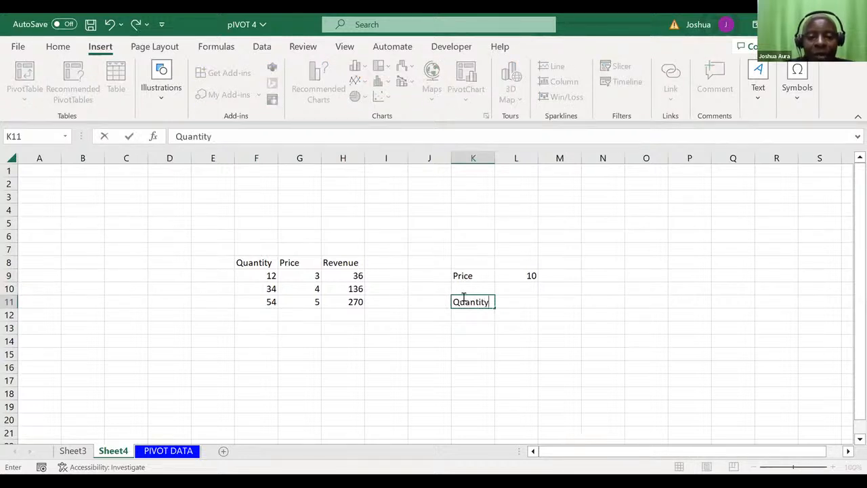
click(479, 313)
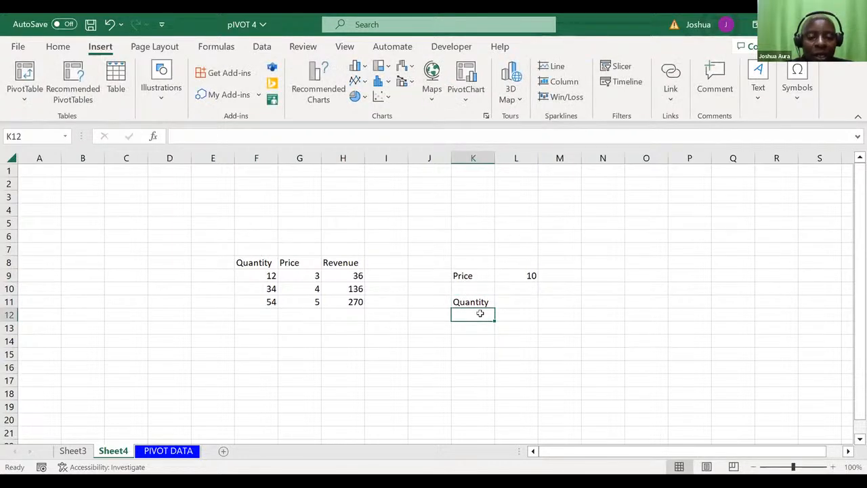
text(34)
key(Return)
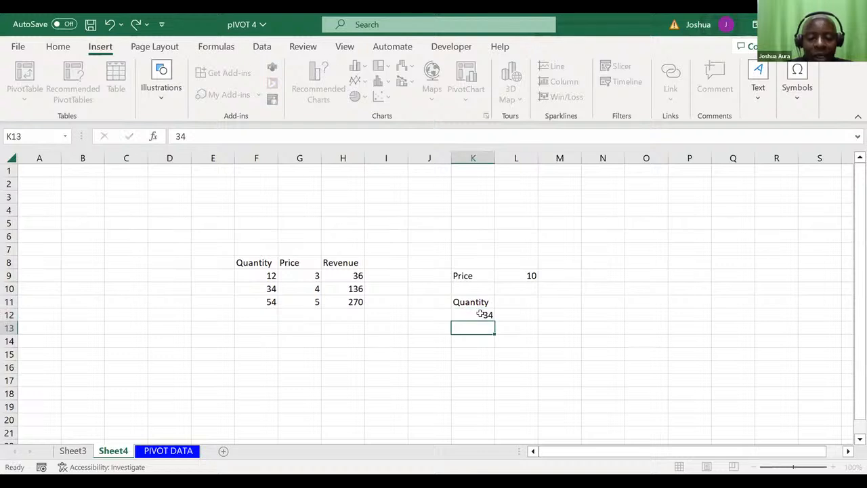
text(45)
key(Return)
text(65)
key(Return)
text(67)
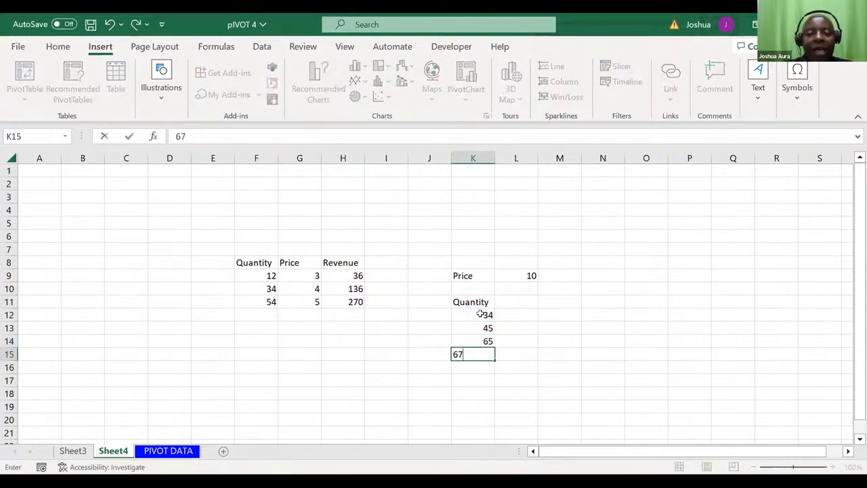
key(Return)
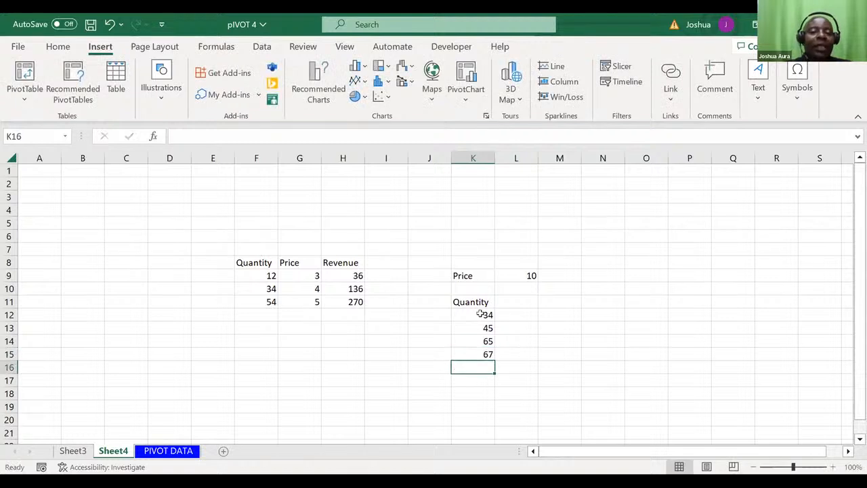
- Add the header Revenue in cell L11 beside the second Quantity header
click(508, 296)
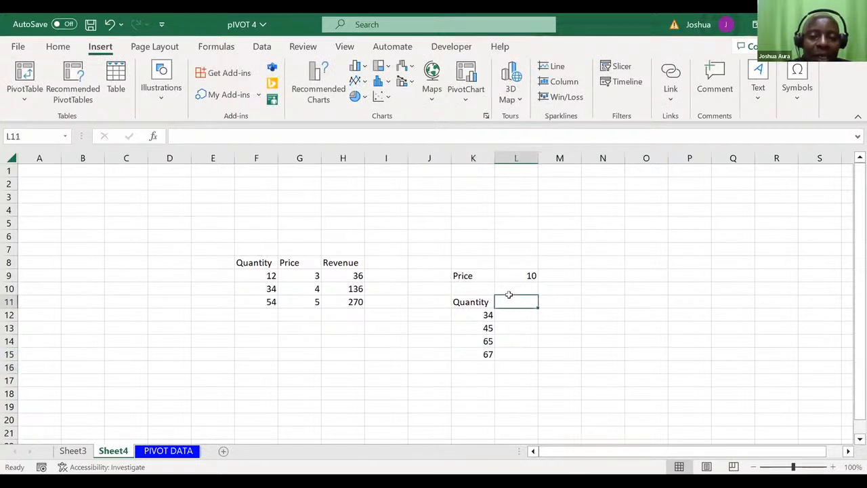
text(Rev)
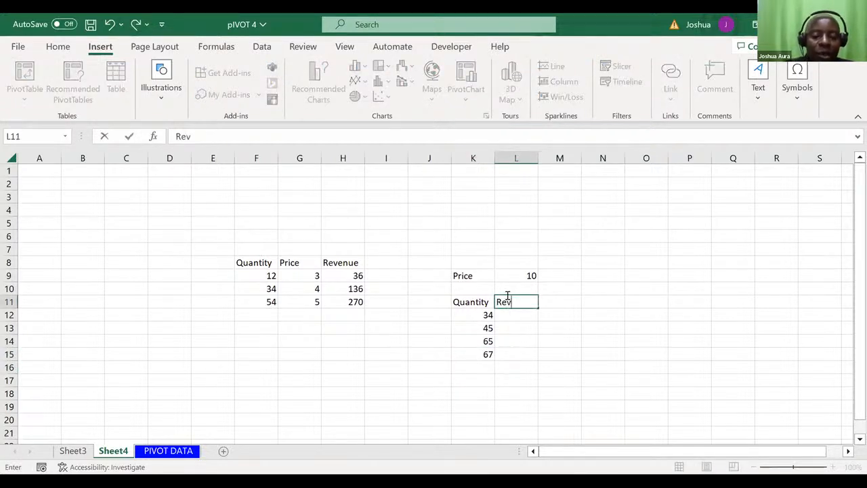
text(enue)
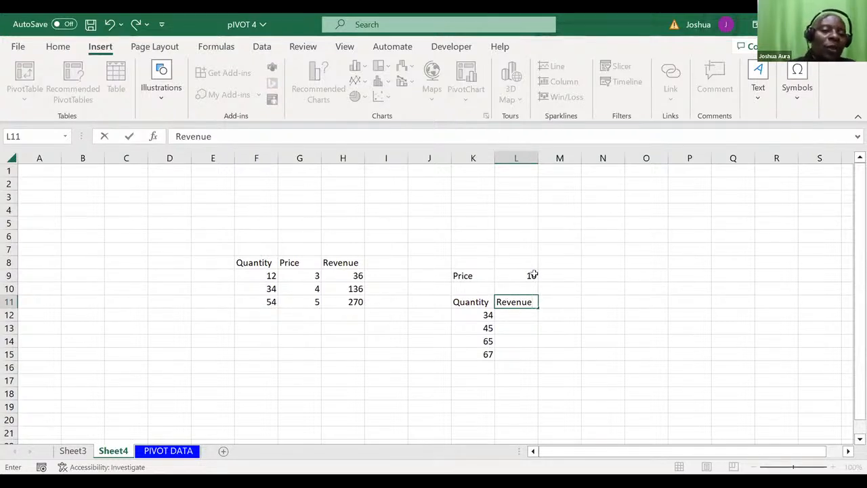
- Calculate revenue in L12 with =$L$9*K12, keeping the price reference absolute, and fill the formula down to L15
click(510, 314)
text(=)
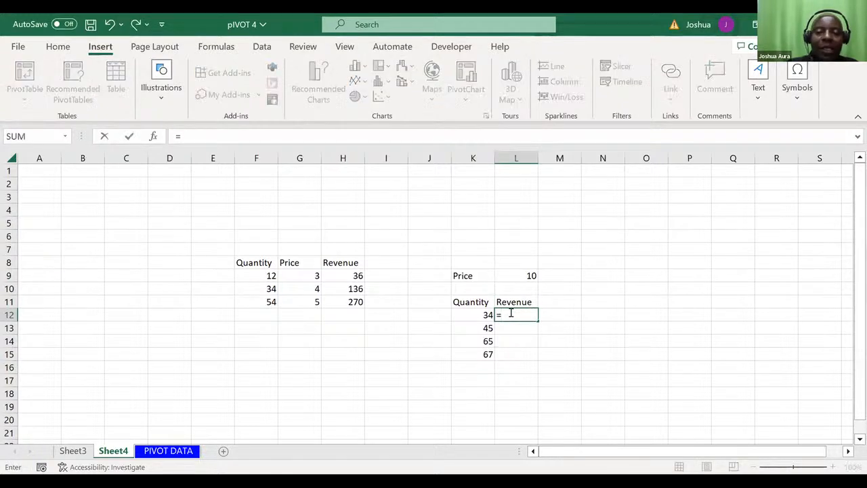
click(531, 276)
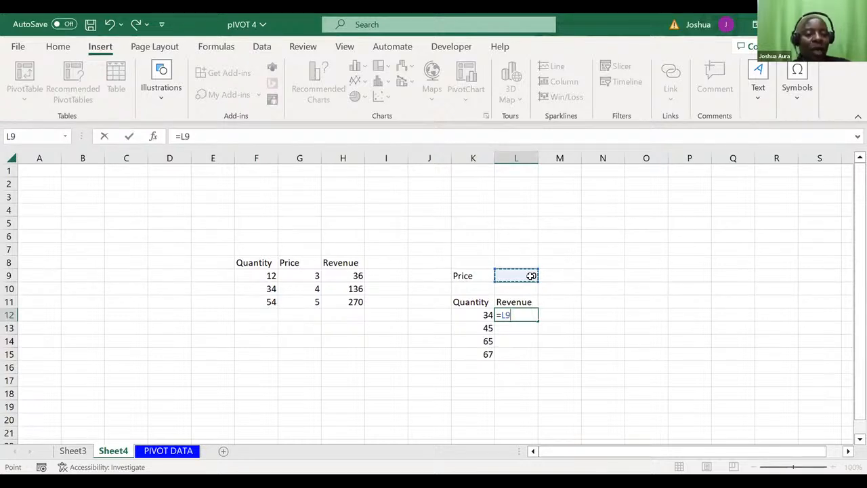
key(F4)
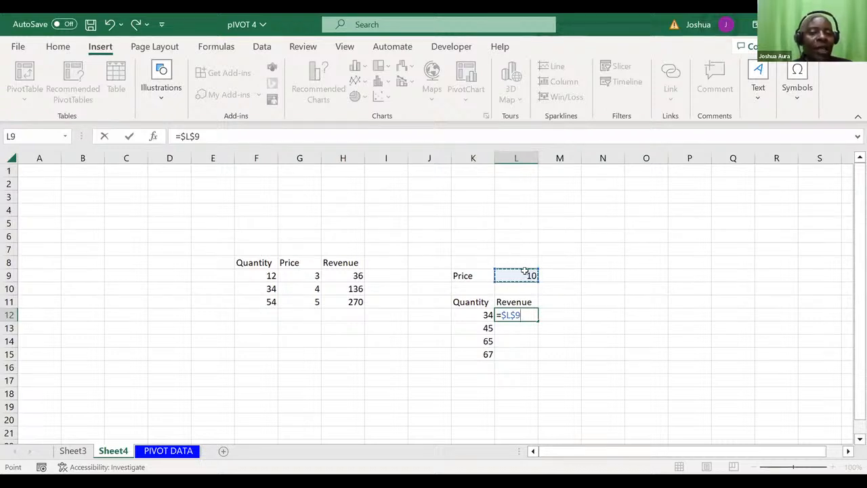
text(*)
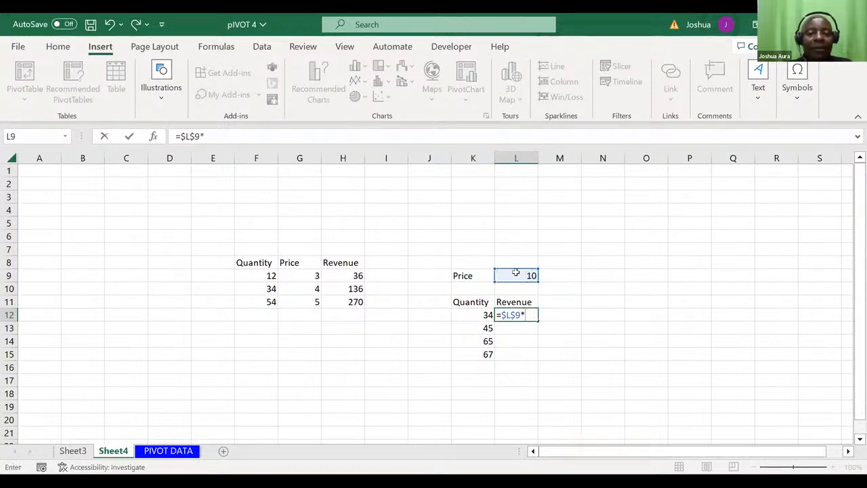
click(480, 313)
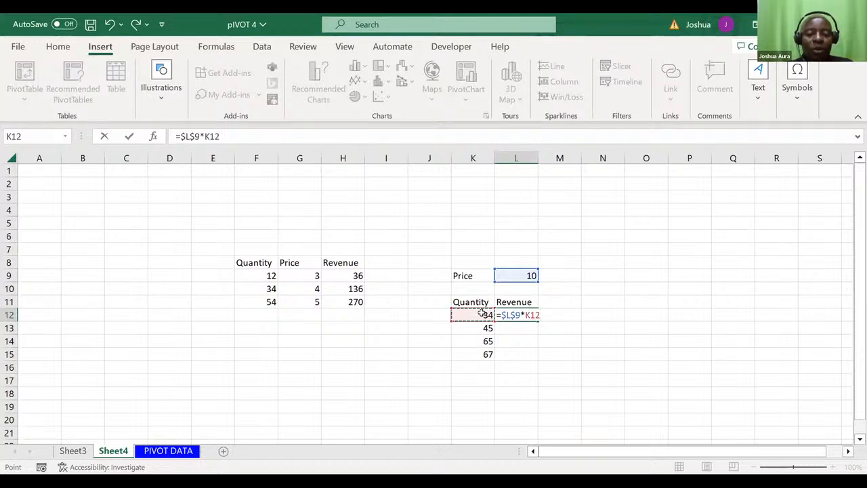
key(ctrl+Return)
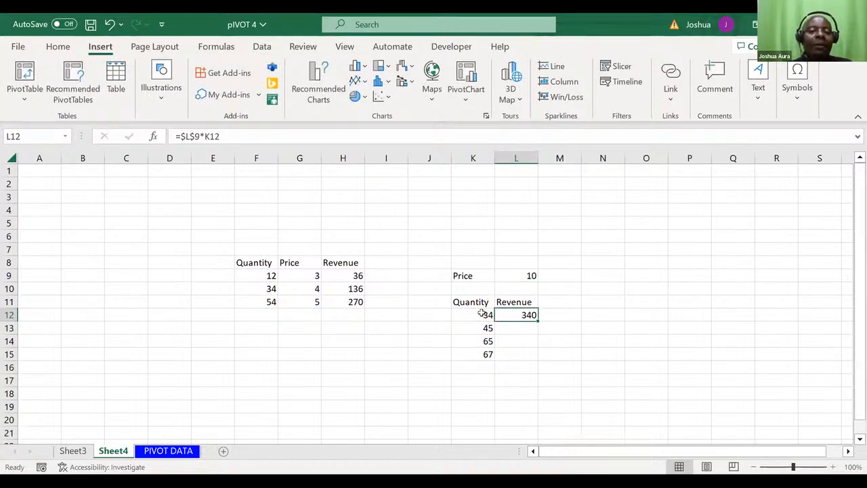
double_click(537, 317)
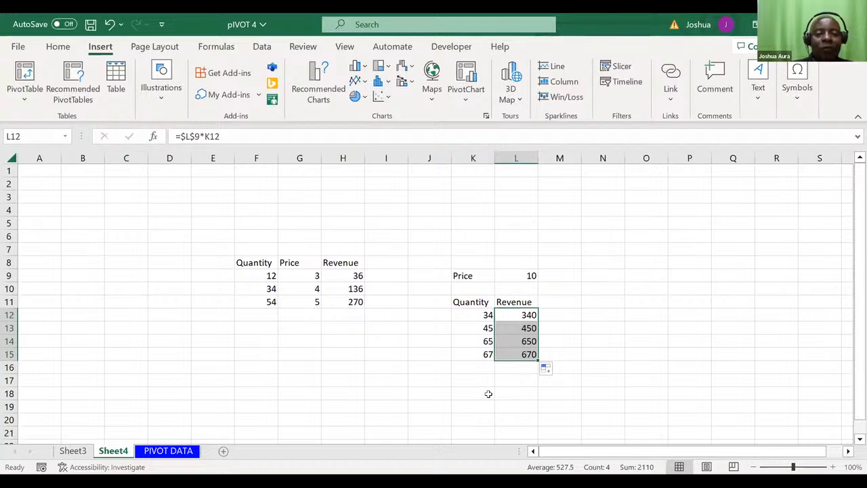
key(alt+Tab)
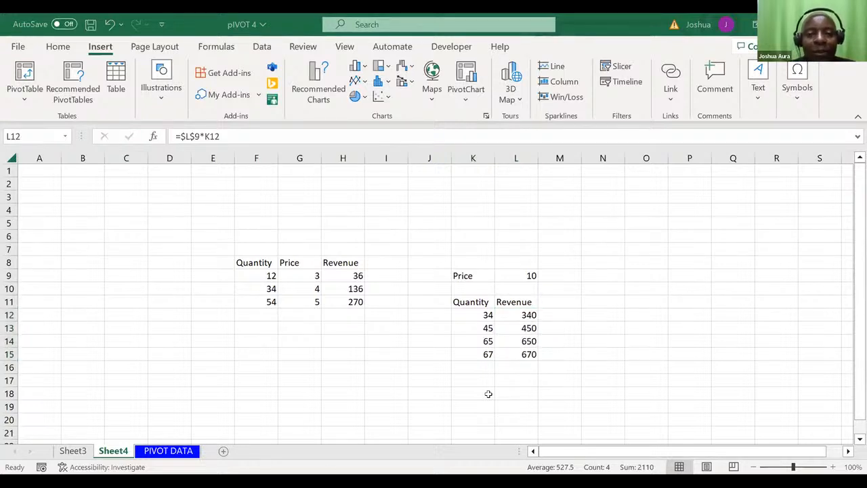
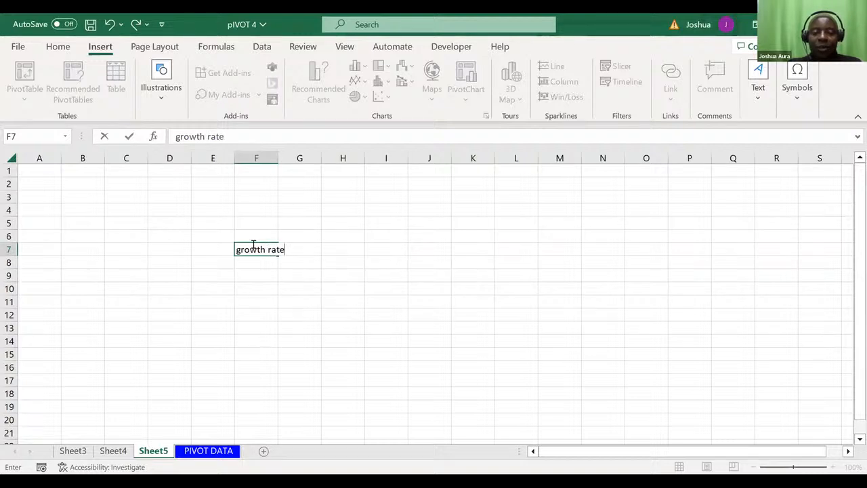
- Enter a growth rate of 0.1 in G7 beside its label in F7
key(Tab)
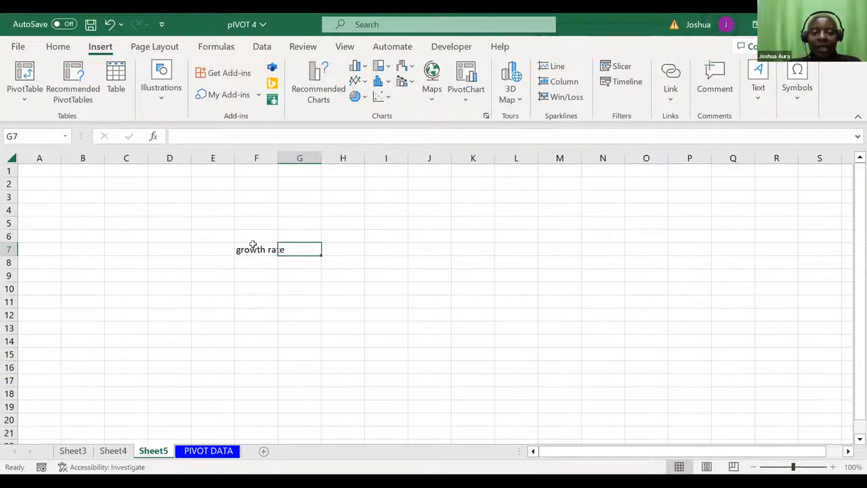
text(0.1)
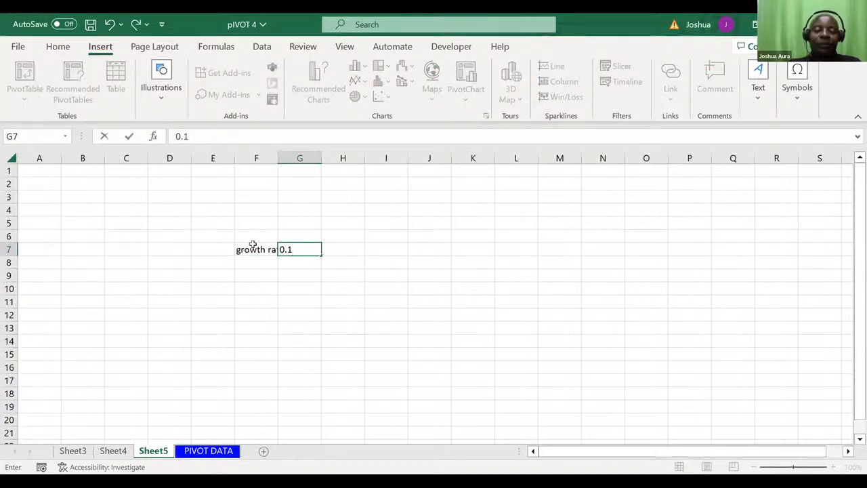
click(346, 234)
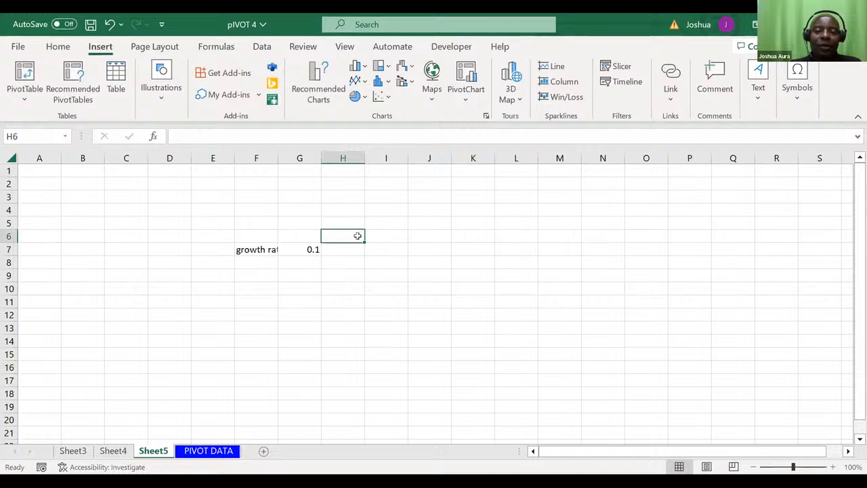
- Enter the header Price in I6 and the value 20 below it in I7
click(393, 236)
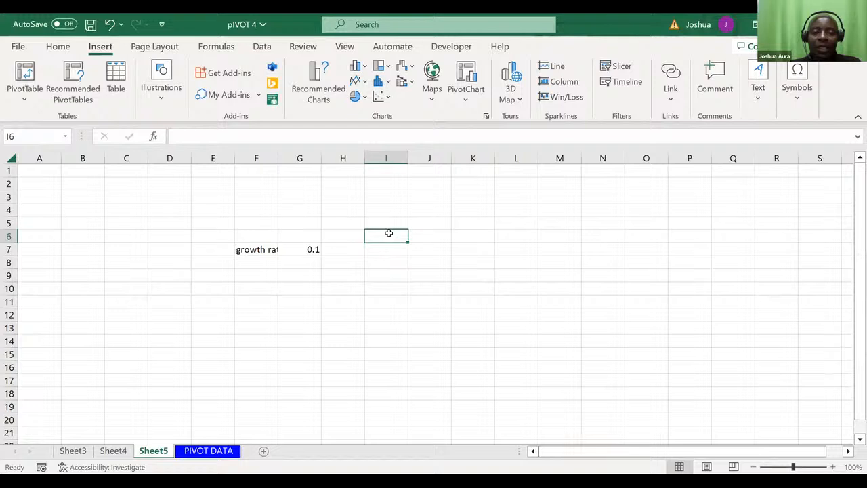
text(Price)
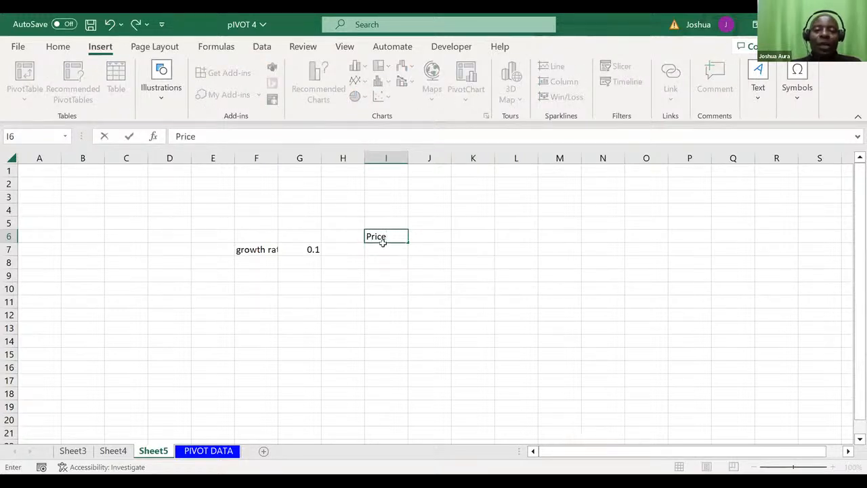
key(Return)
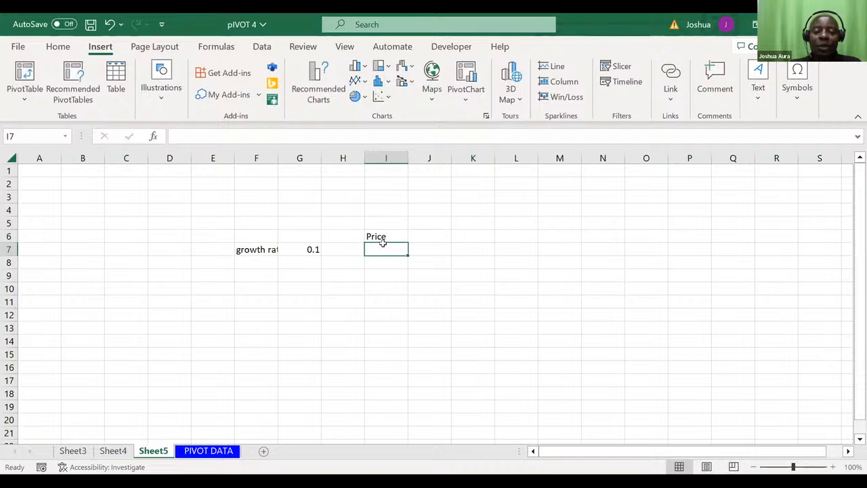
text(20)
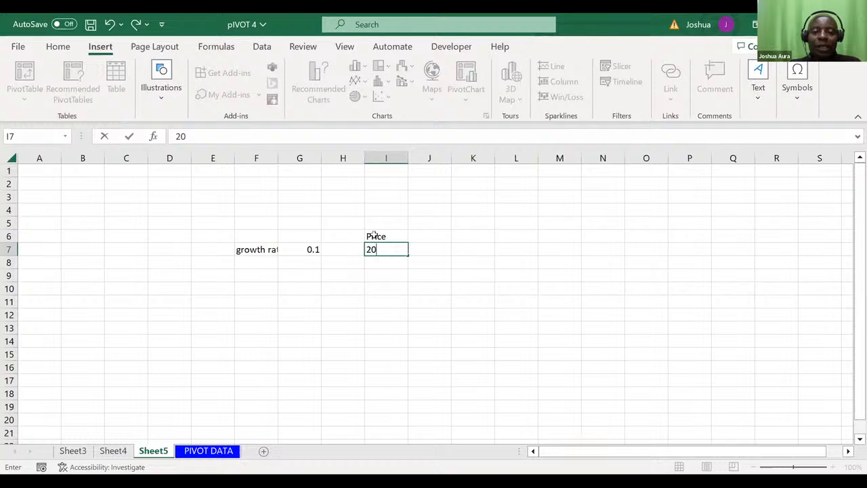
- Enter the years 2016, 2017, 2018 and 2019 as headers across cells I6 to L6
click(379, 232)
text(2016)
key(Tab)
text(20)
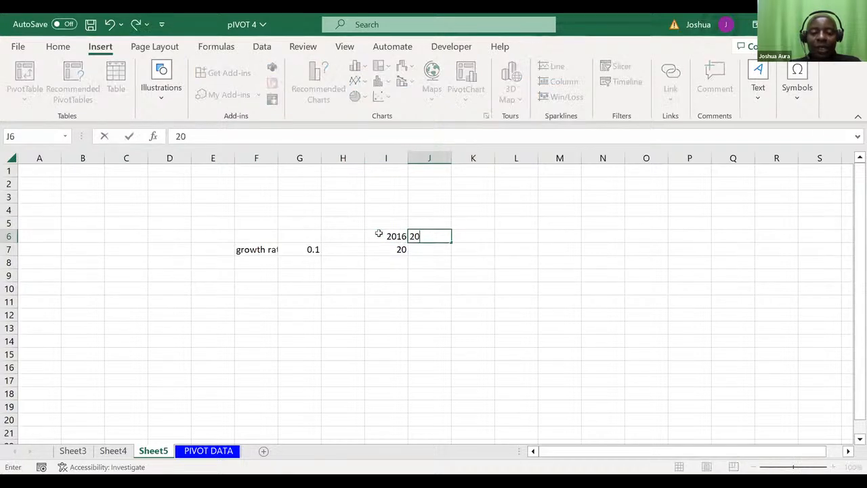
text(17)
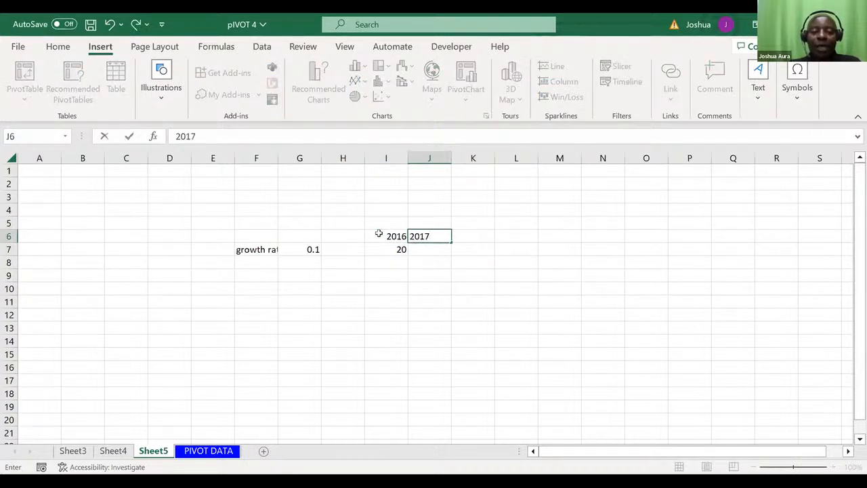
key(Tab)
text(2018)
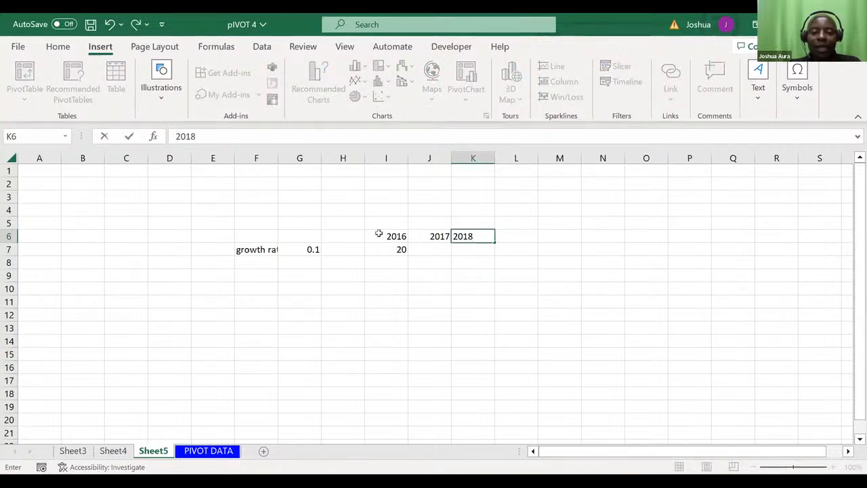
key(Tab)
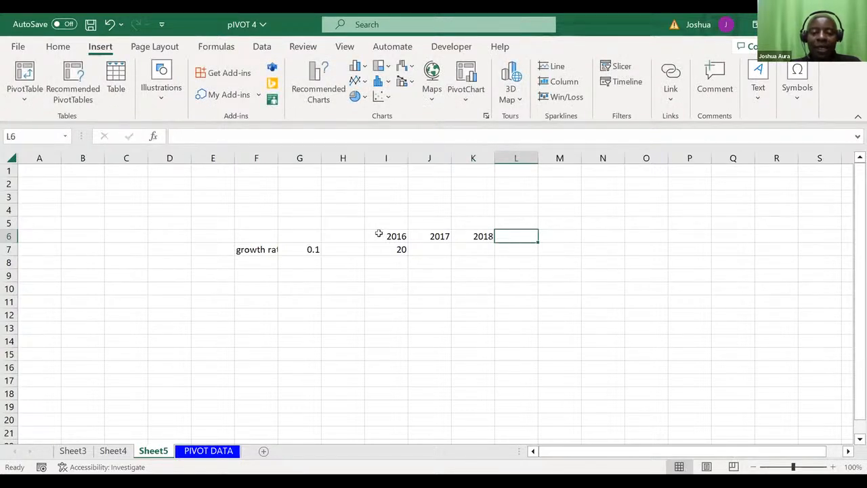
text(2019)
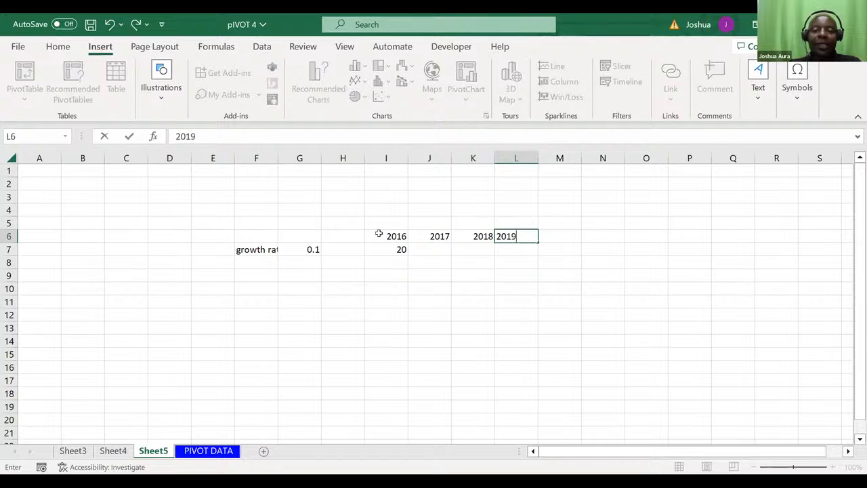
- Clear cell I7 and enter 20 again as the value for 2016
click(395, 246)
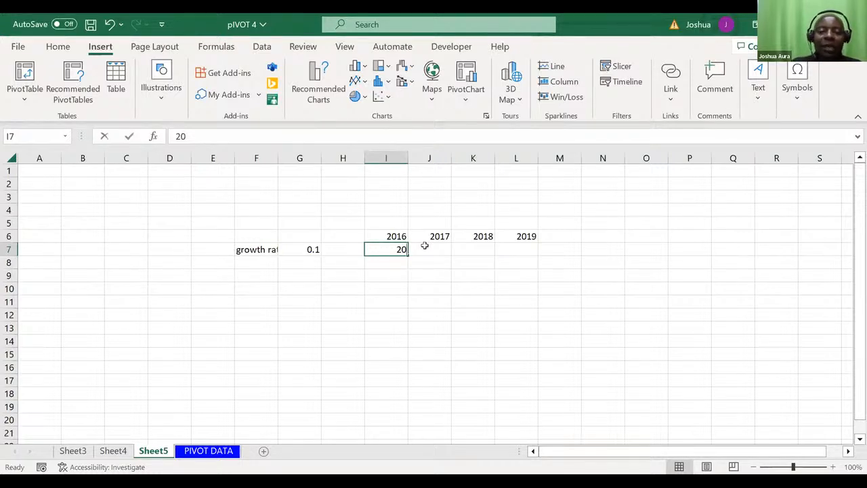
text(=)
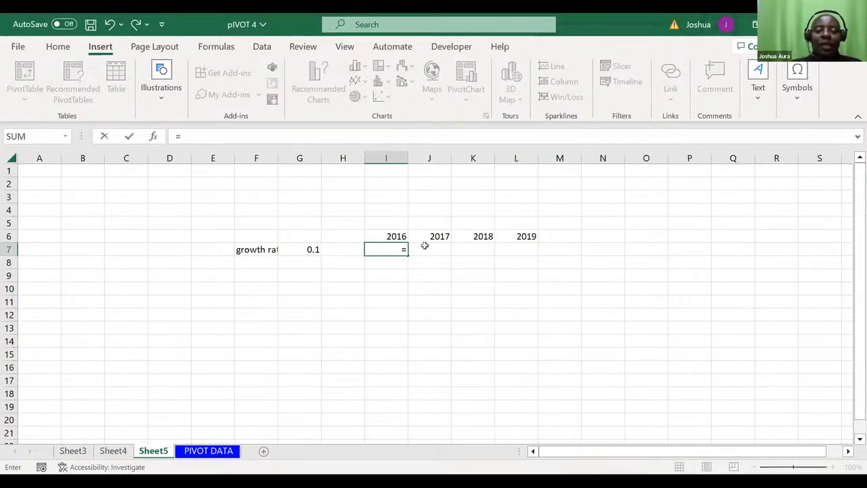
key(BackSpace)
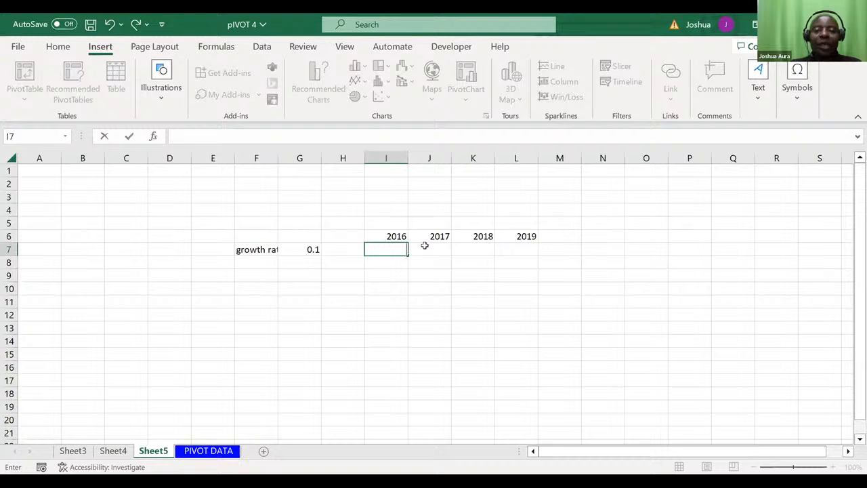
click(429, 247)
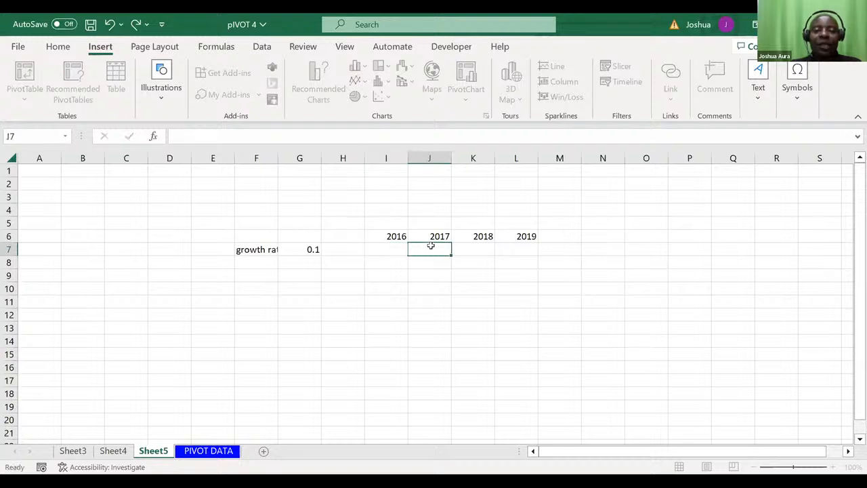
click(396, 246)
text(20)
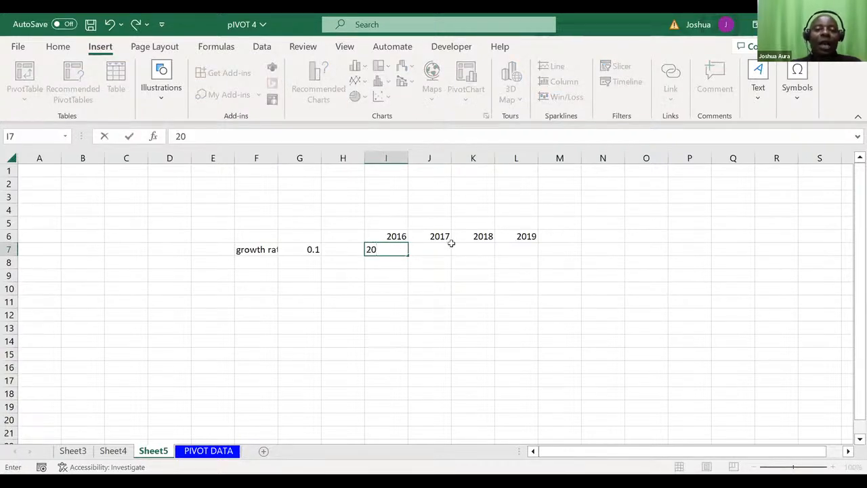
- Calculate the 2017 value in J7 from the 2016 value and the growth rate with =I7*(1+G7)
click(432, 249)
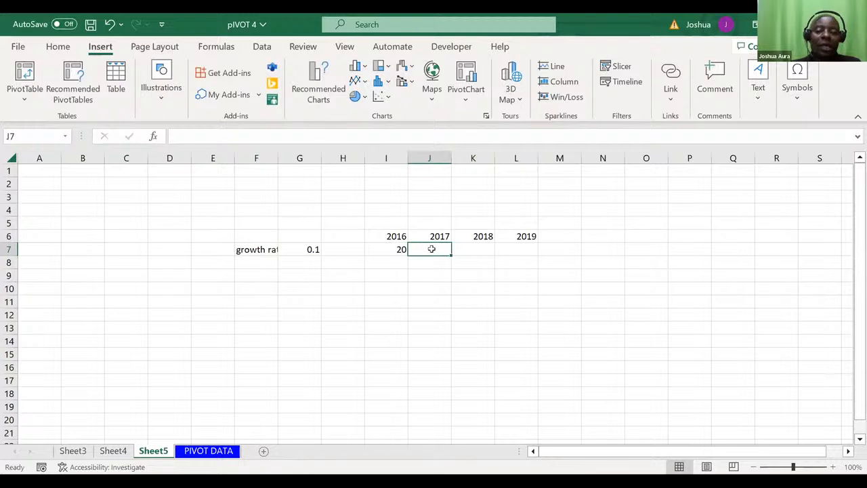
text(=)
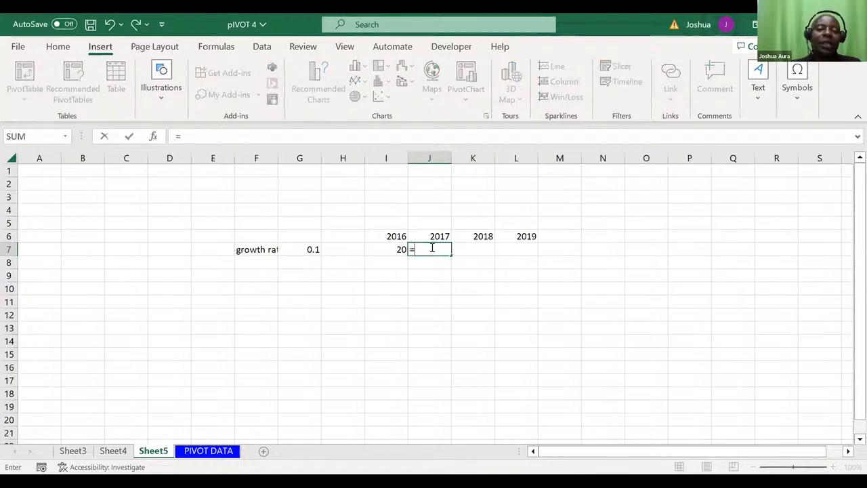
click(396, 249)
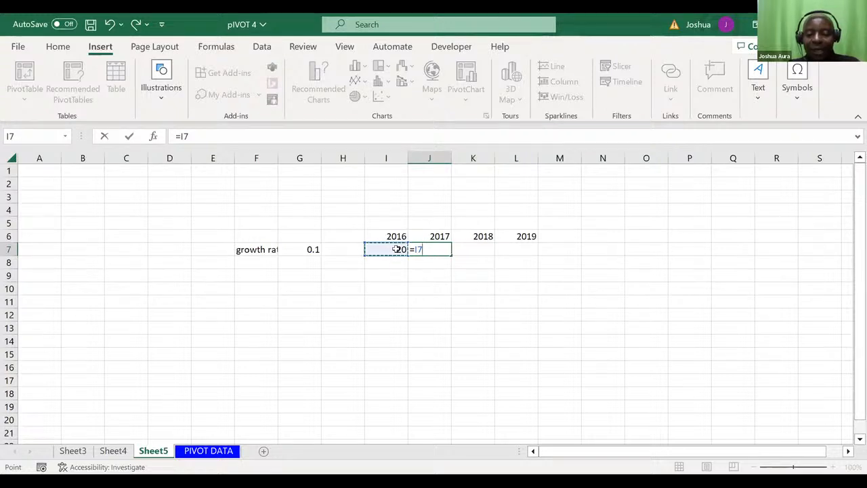
text(*()
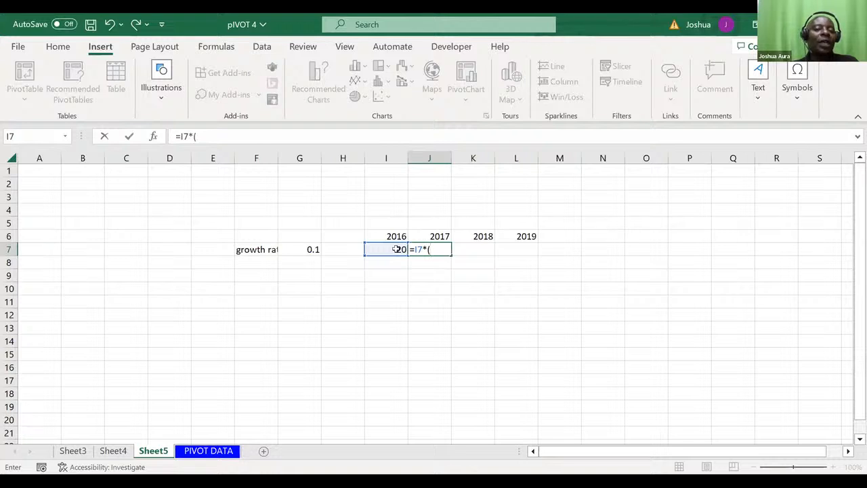
text(1)
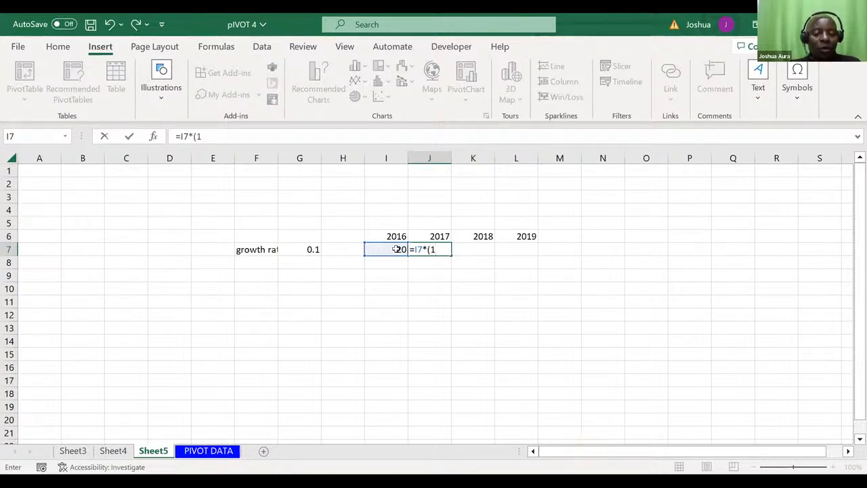
text(+)
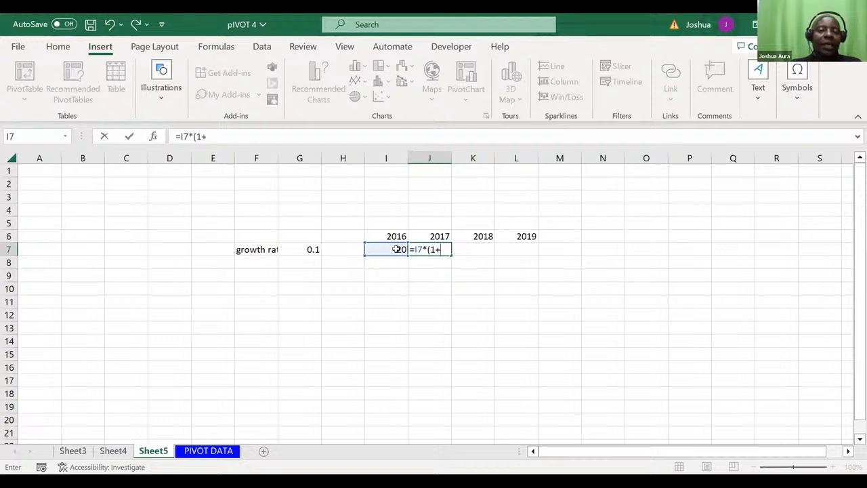
click(310, 249)
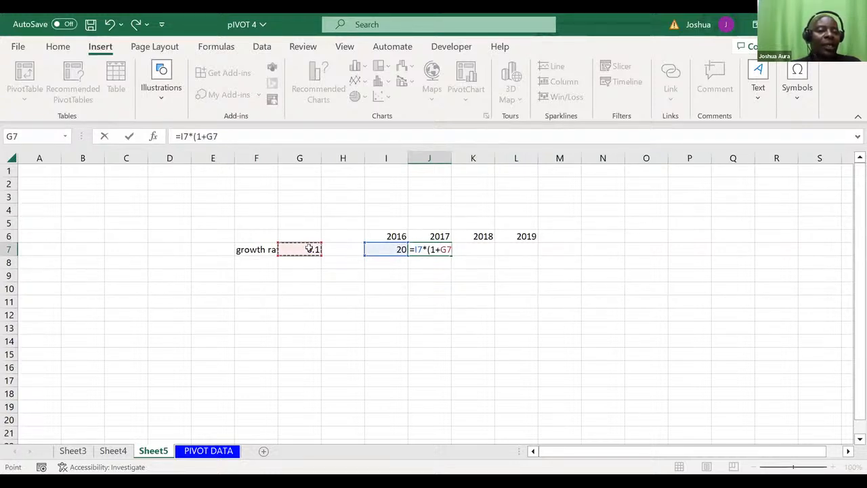
text())
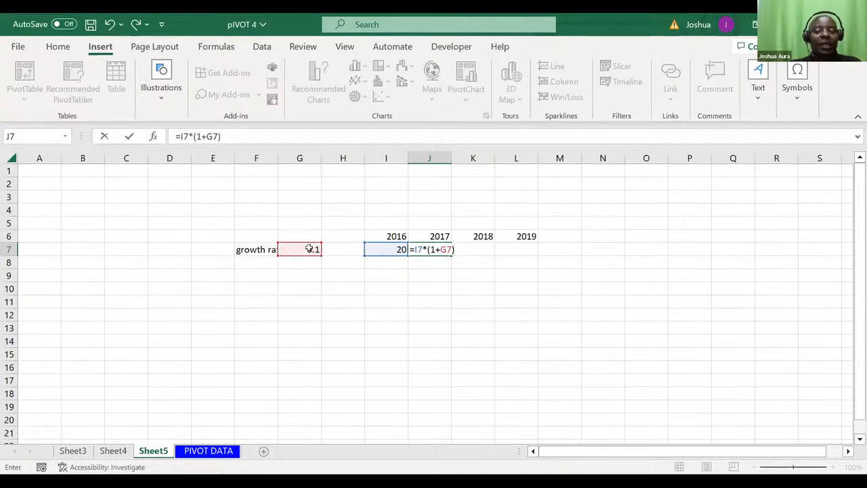
key(Return)
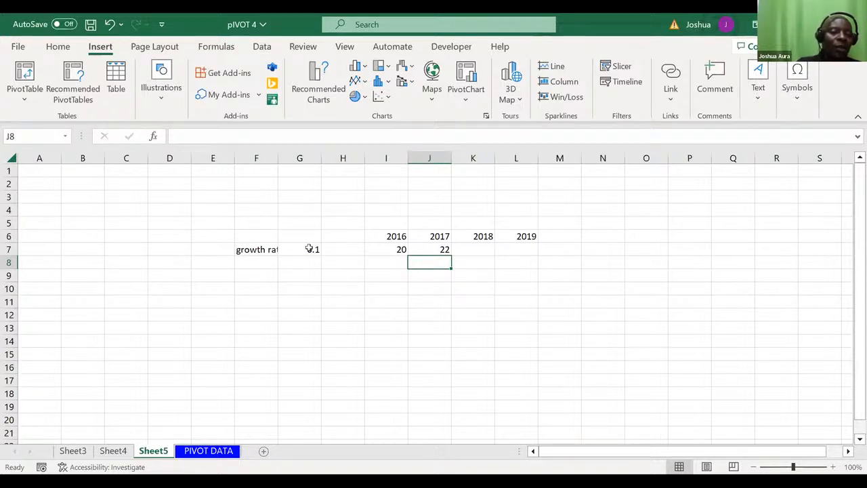
- Calculate the 2018 value in K7 from the 2017 value and the growth rate with =J7*(1+G7)
click(477, 249)
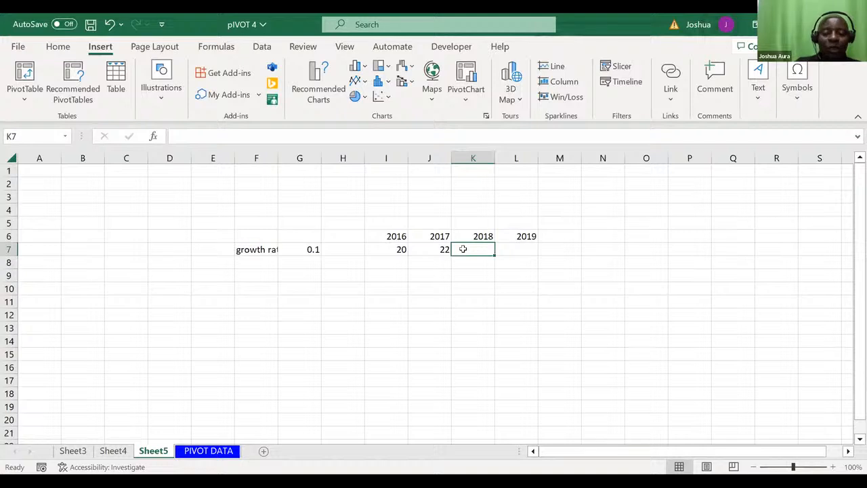
text(=)
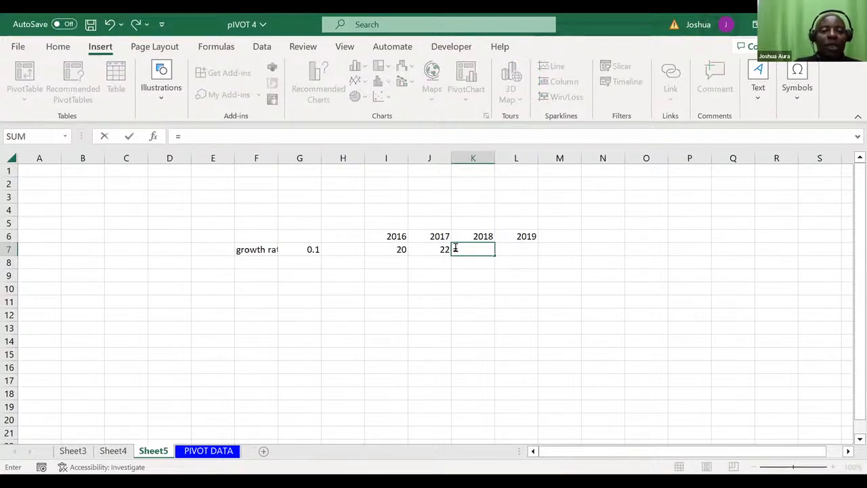
click(440, 249)
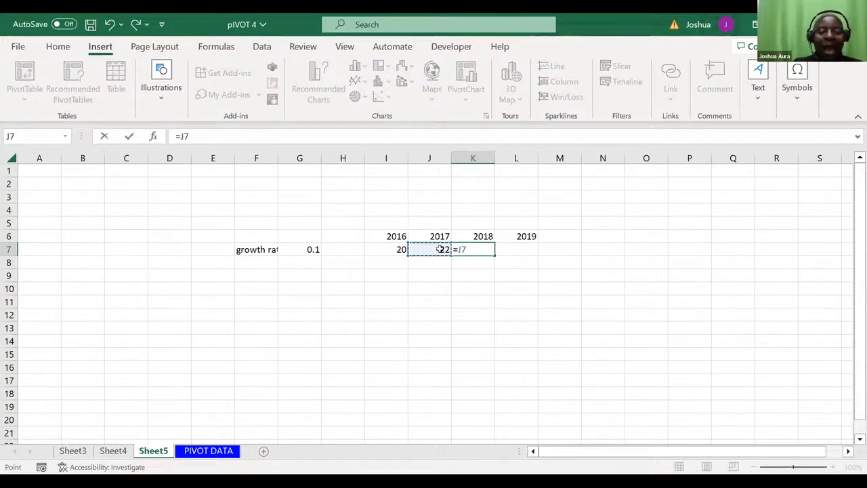
text(*)
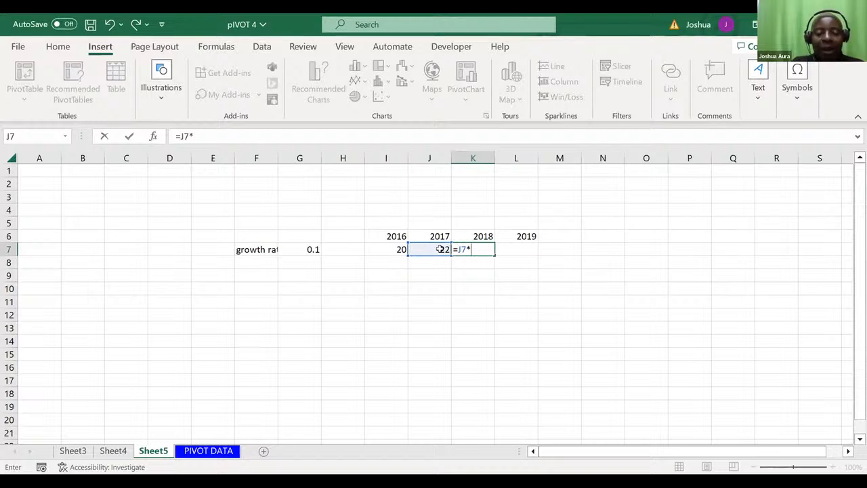
text((1)
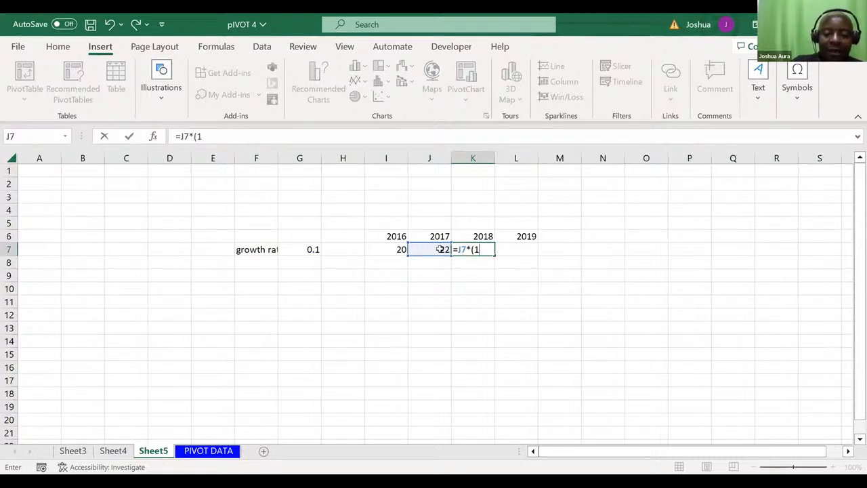
text(+)
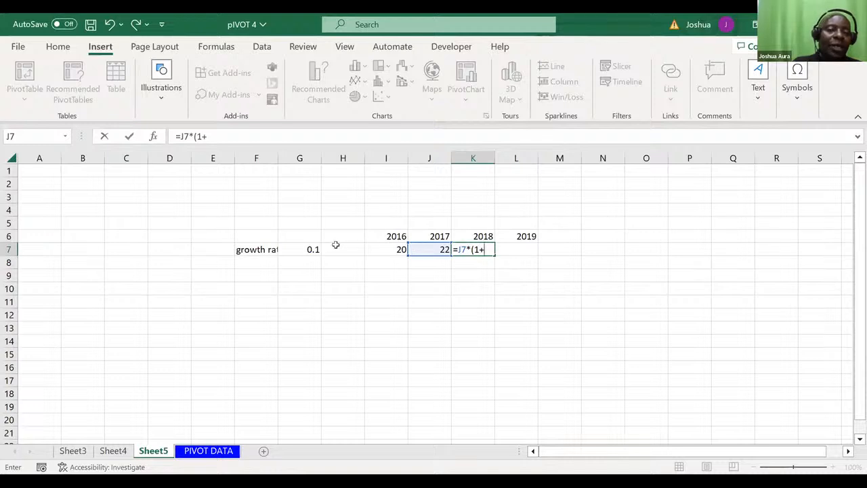
click(308, 247)
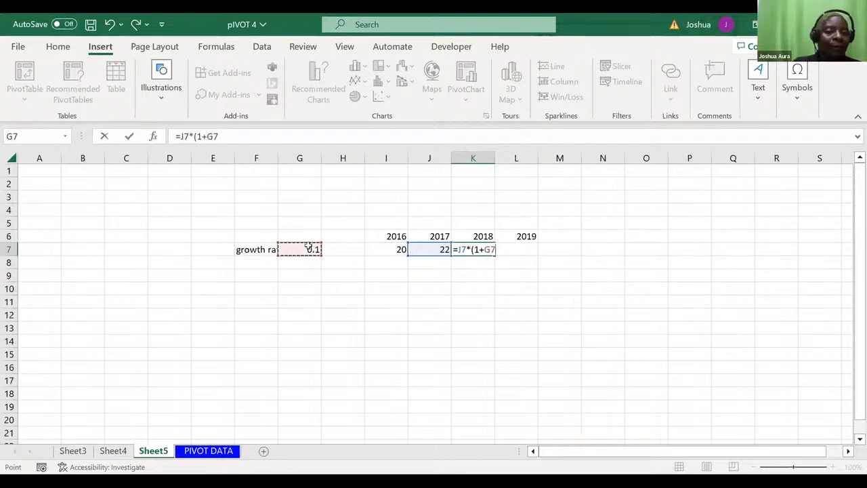
text())
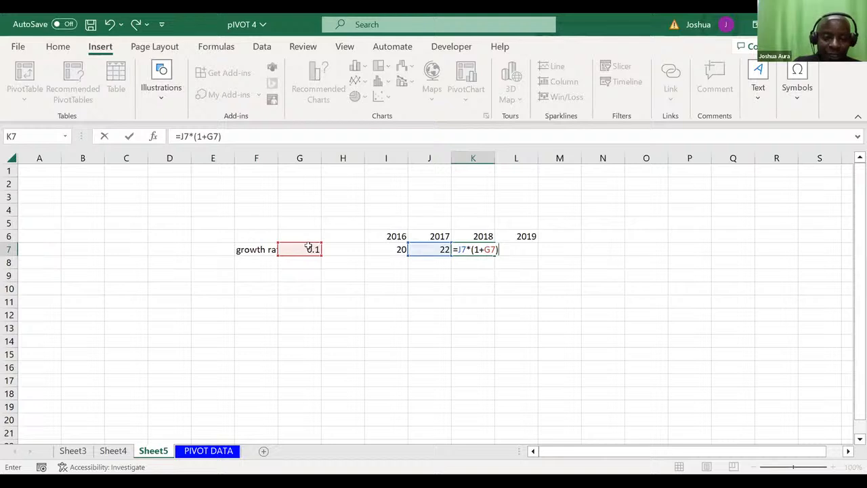
key(Return)
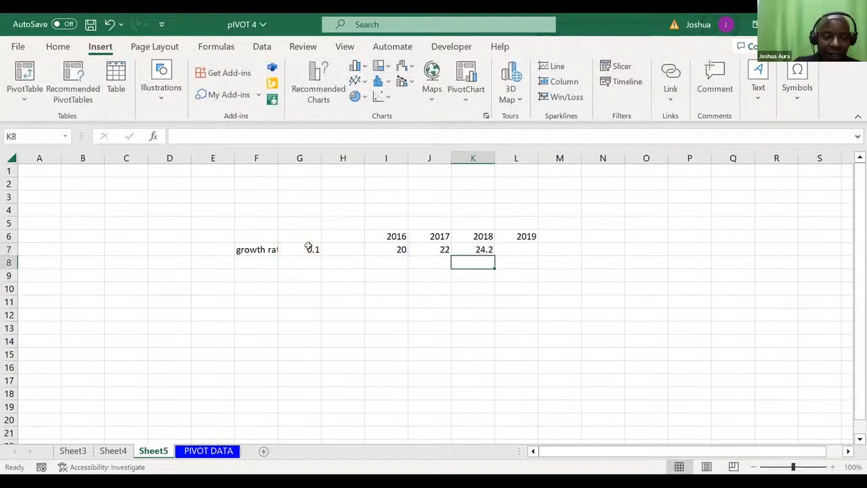
click(487, 245)
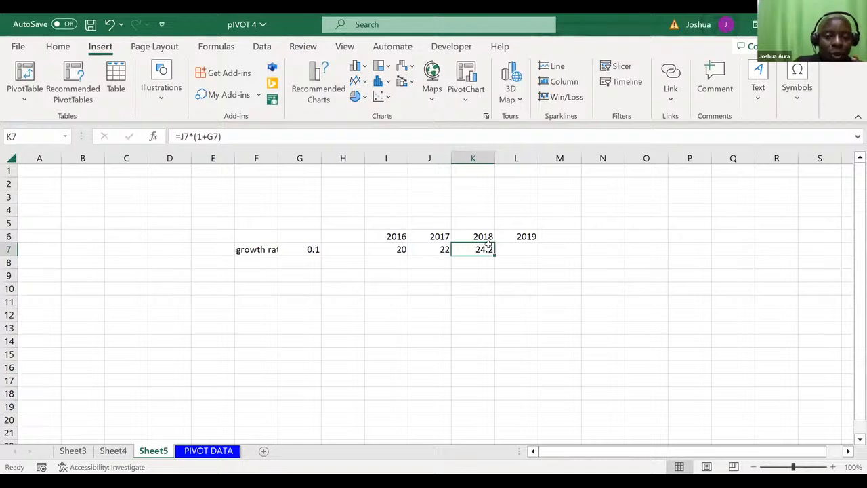
text(=)
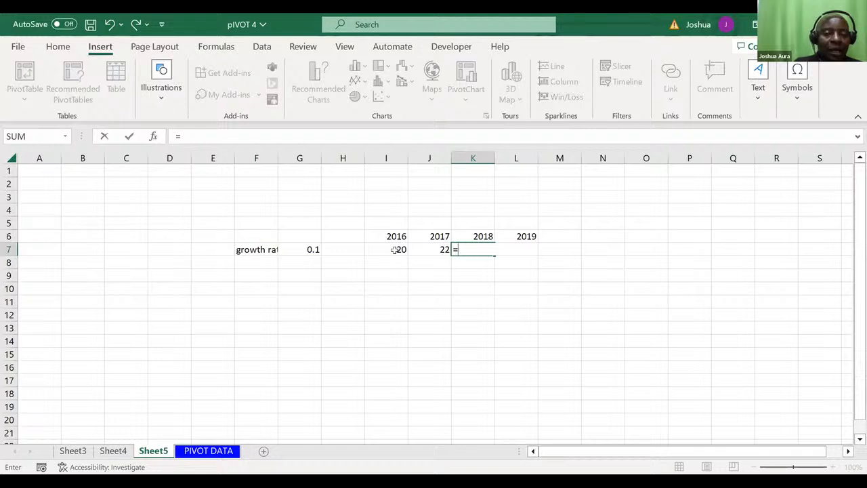
click(430, 296)
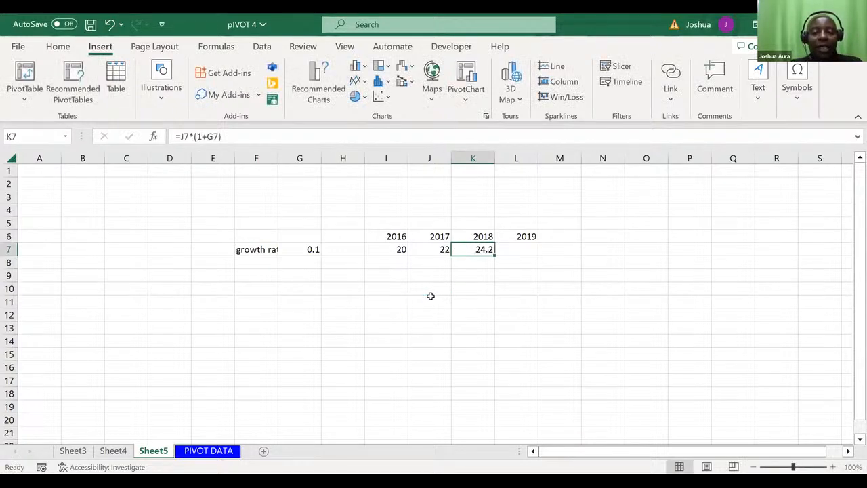
- Write the compound growth formula as the text note A=P(1=R)^N in cell J11
click(429, 296)
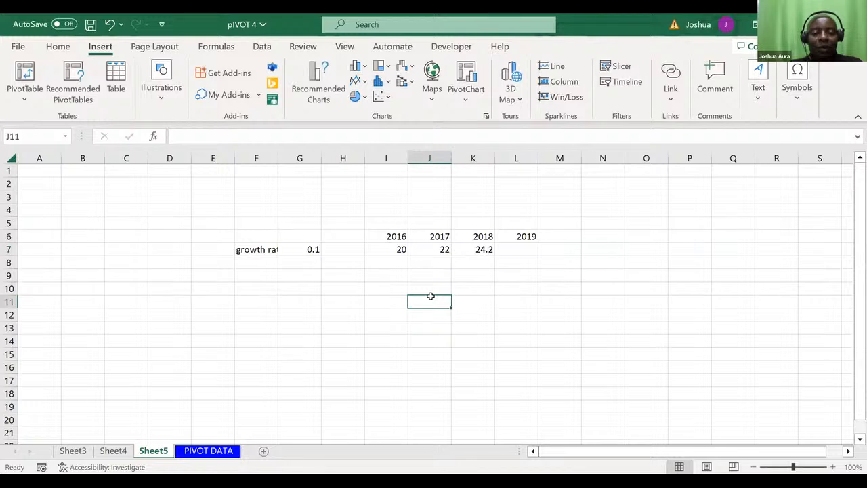
text(A)
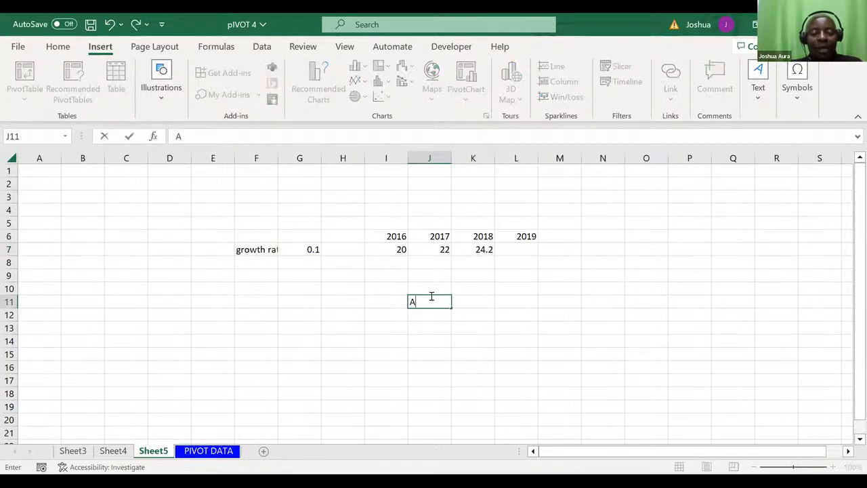
text(=P()
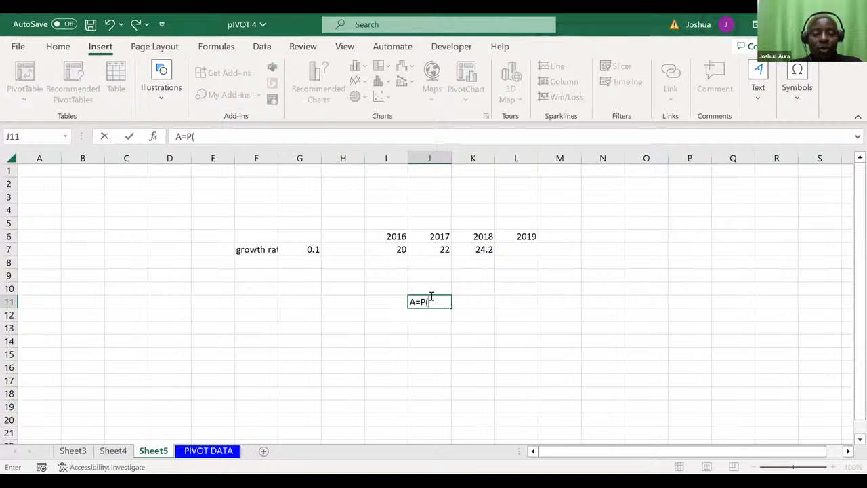
text(1)
text(+R)
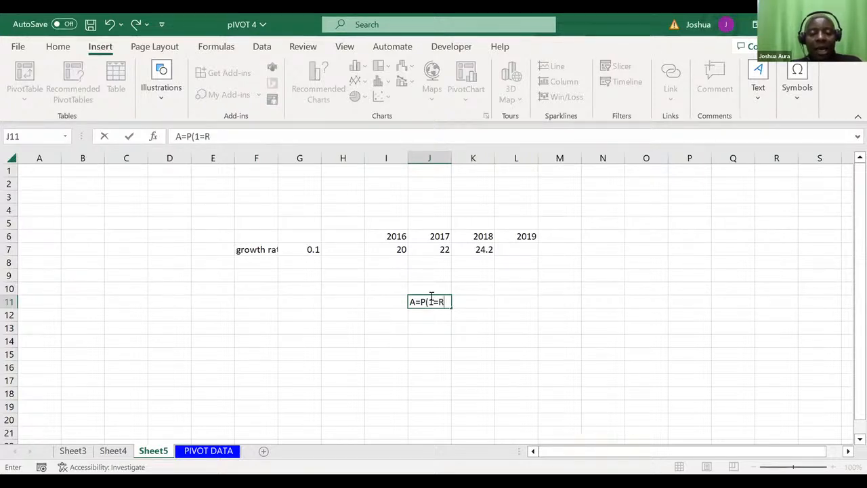
text())
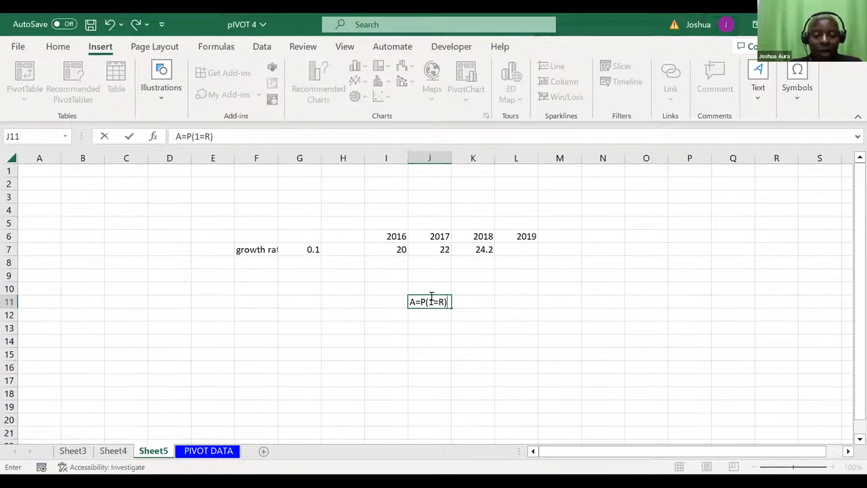
text(^)
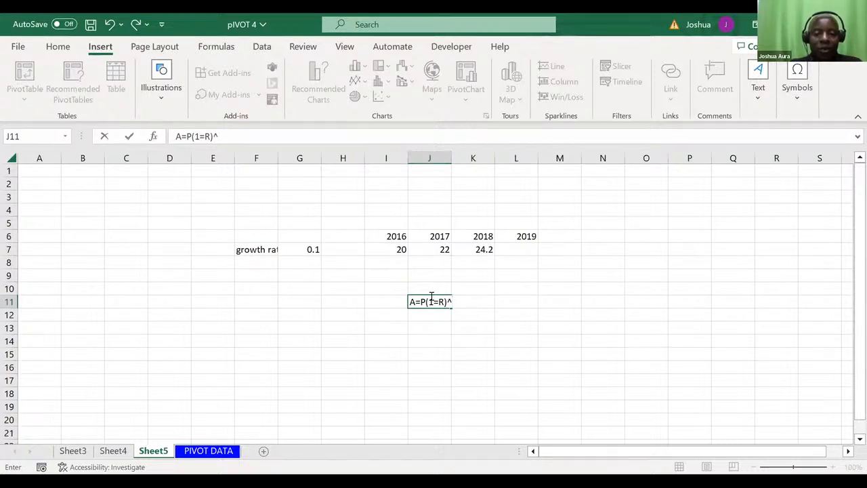
text(N)
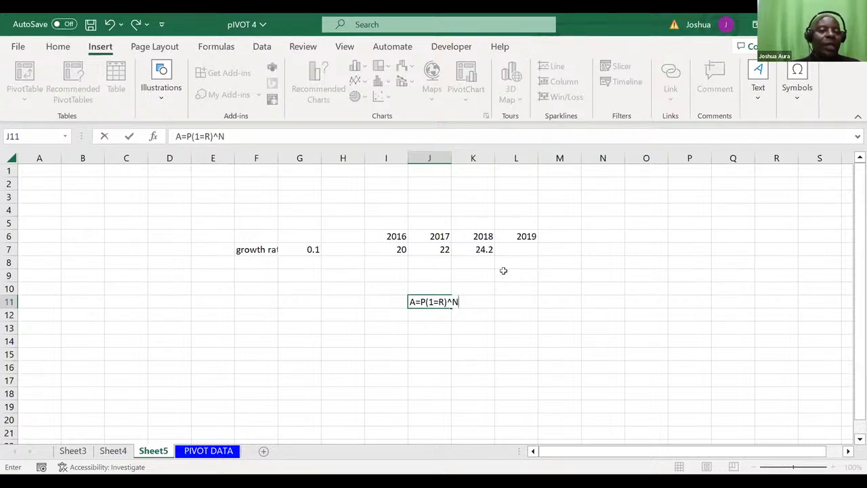
- Replace the 2018 formula in K7 with compound growth from the 2016 value over two years, =I7*(1+G7)^2
click(481, 249)
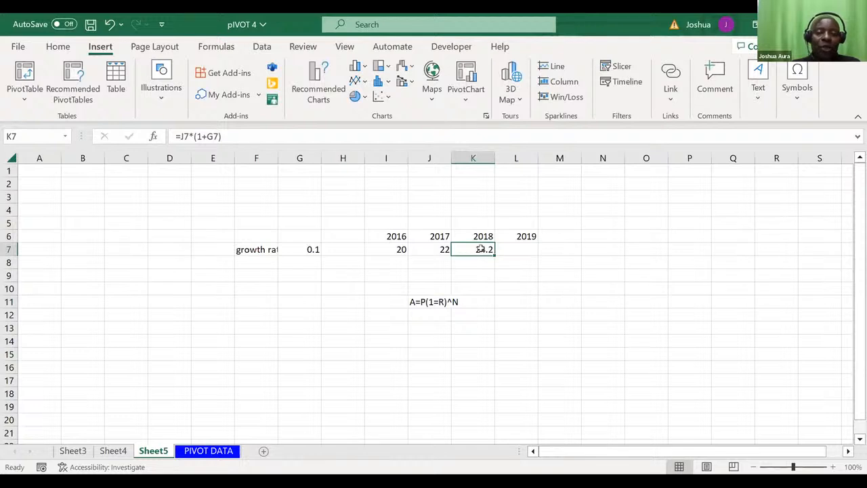
text(=)
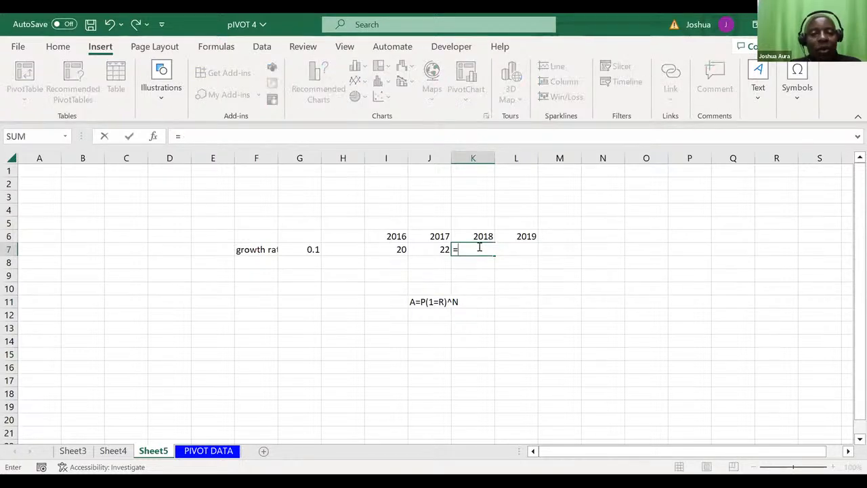
click(393, 248)
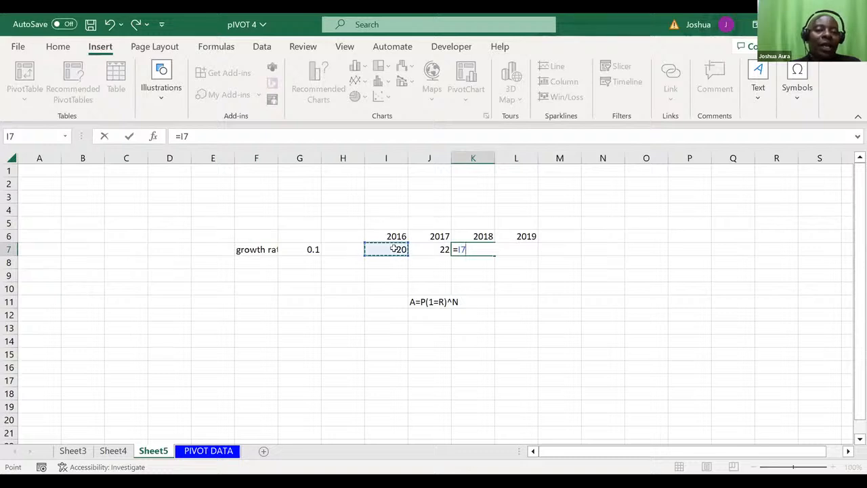
text(*)
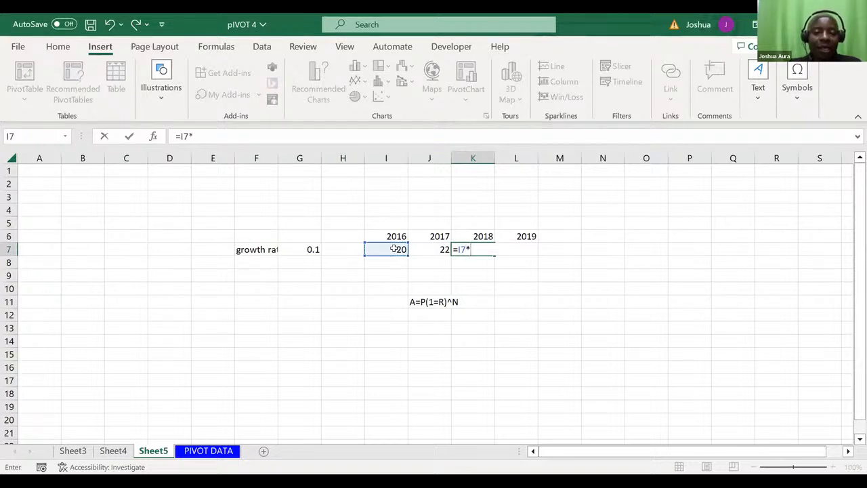
text(()
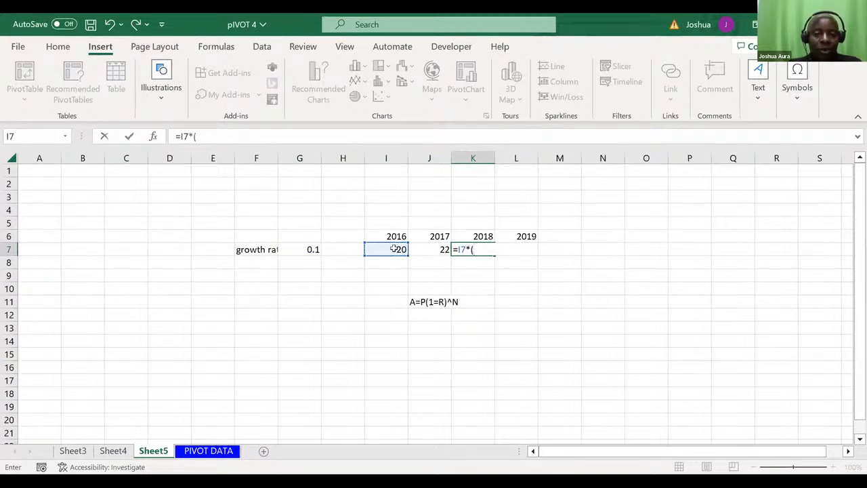
text(1)
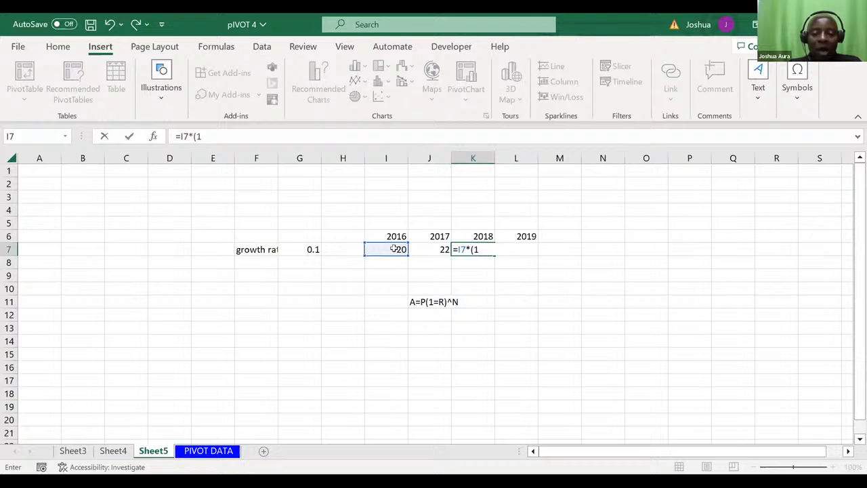
text(+)
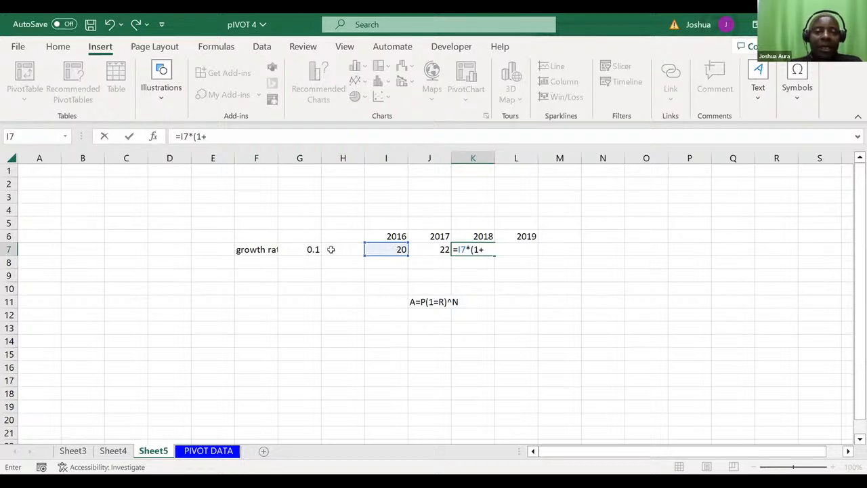
click(310, 249)
text())
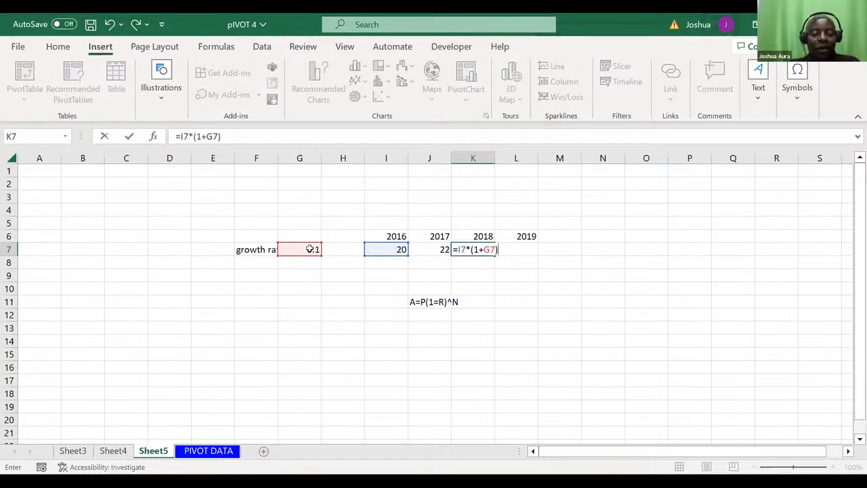
text(^)
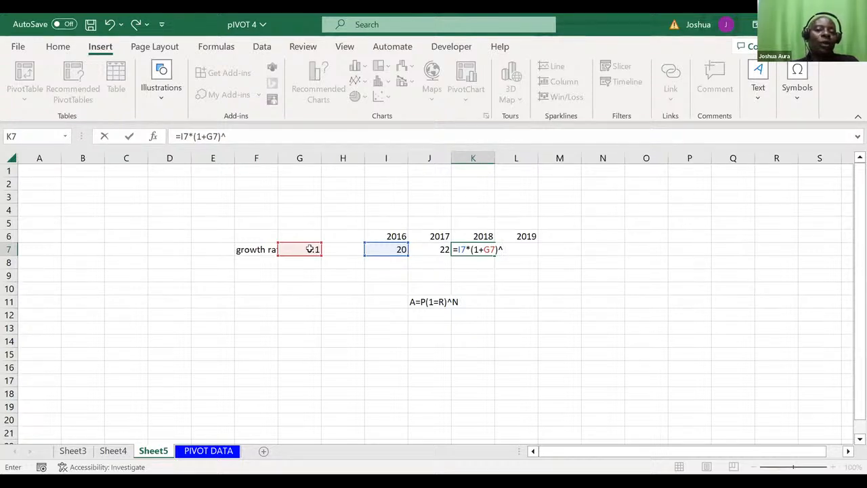
text(2)
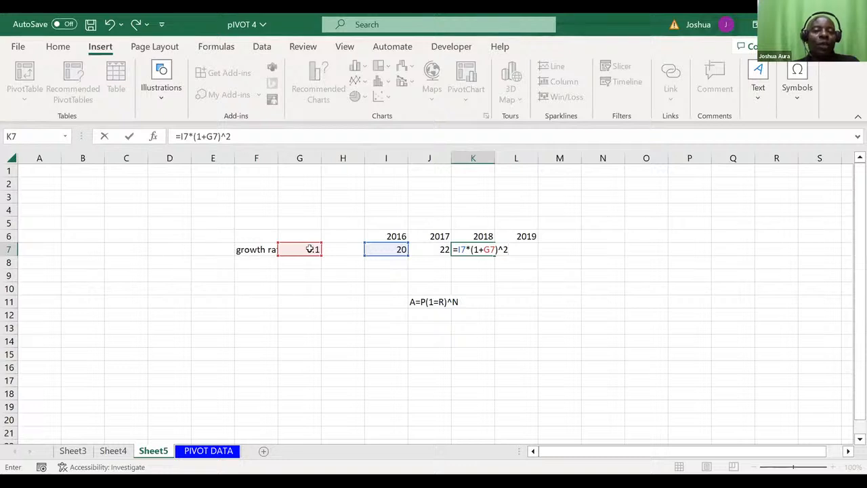
key(Return)
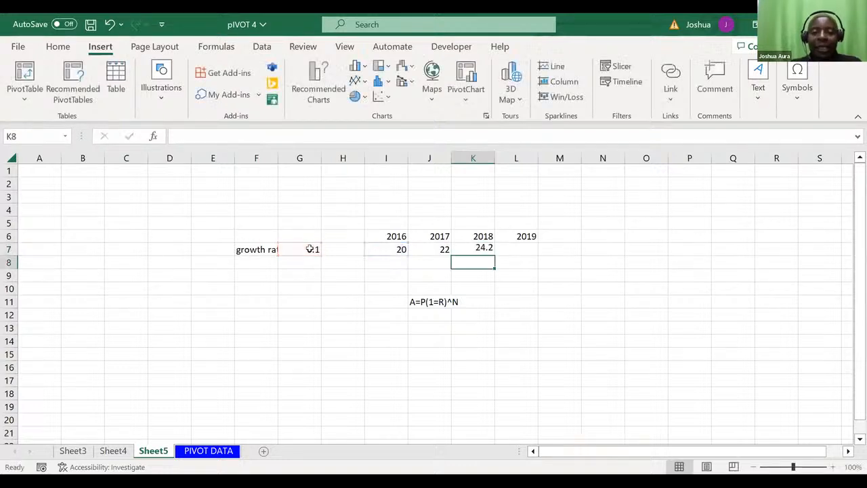
- Calculate the 2019 value in L7 as three years of compound growth from the 2016 value with =I7*(1+G7)^3
click(516, 249)
text(=)
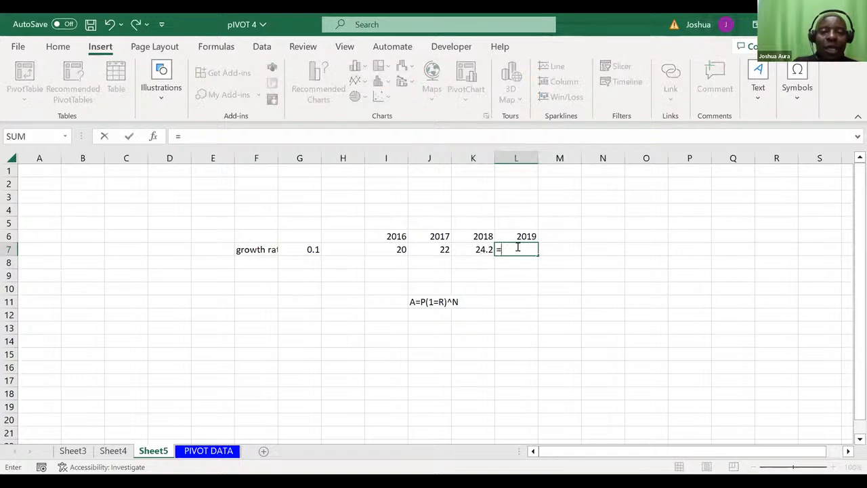
click(396, 247)
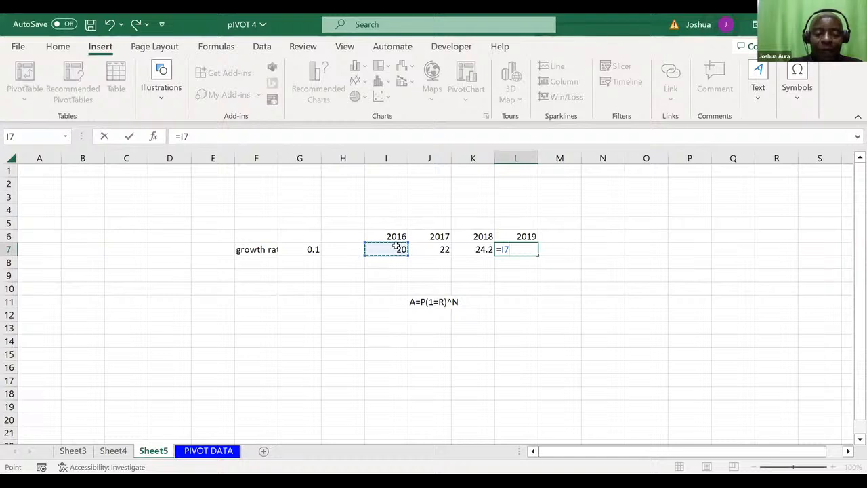
text(*)
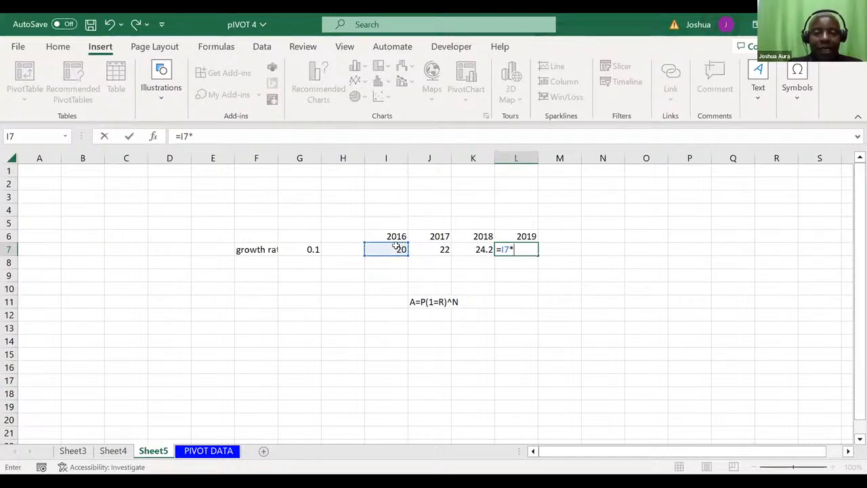
text((1)
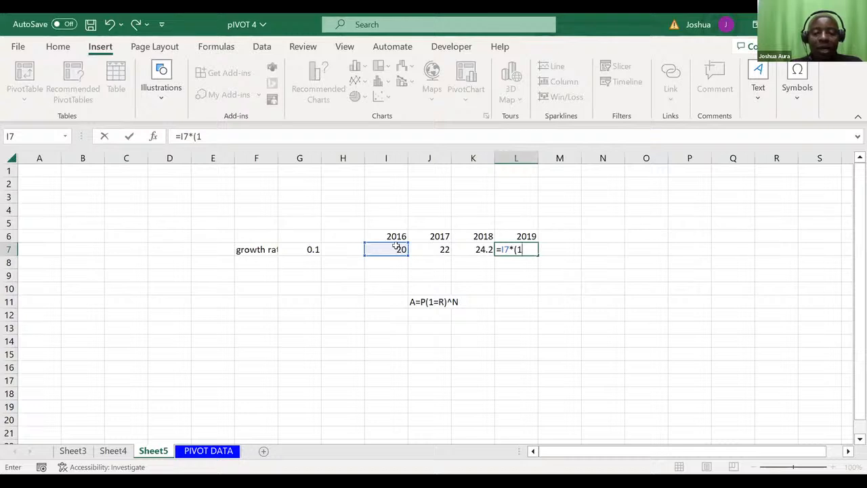
text(+)
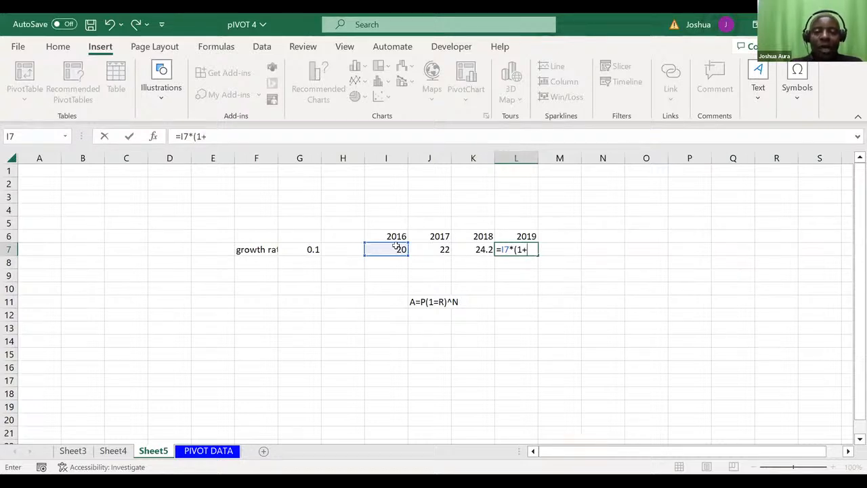
click(309, 248)
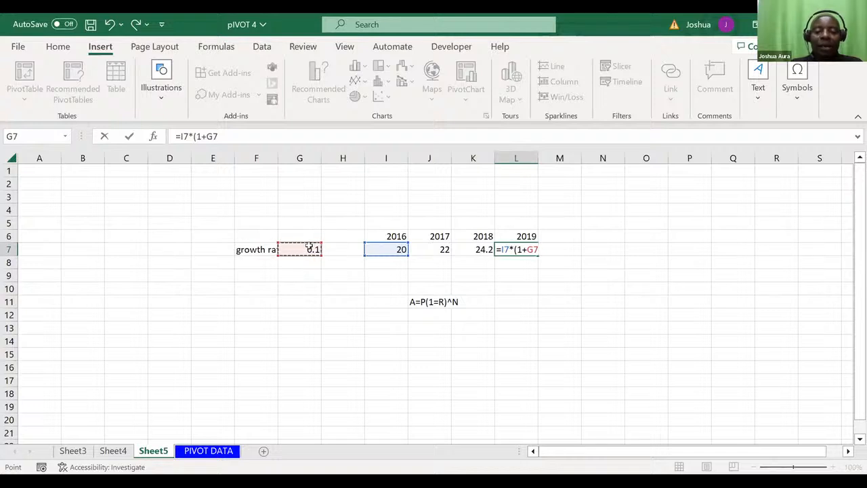
text())
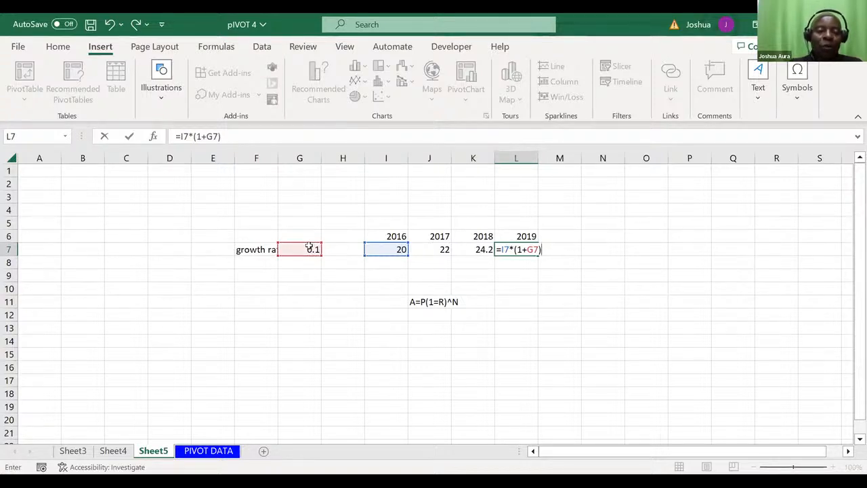
text(^3)
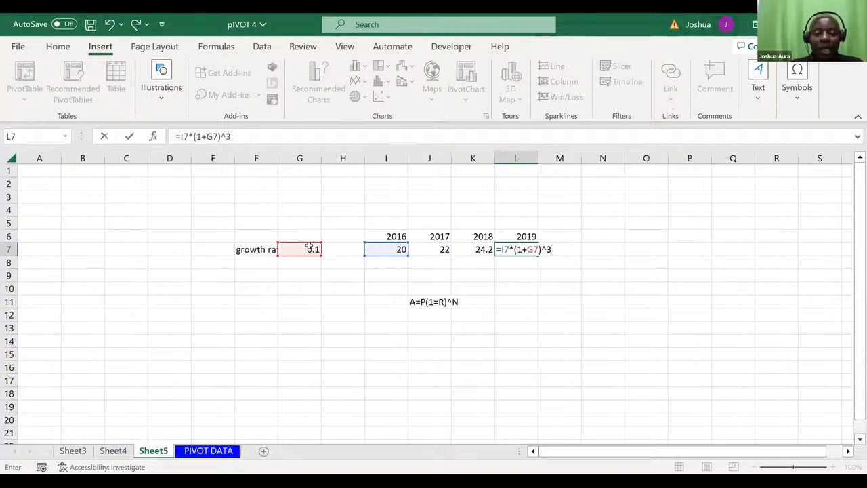
key(Return)
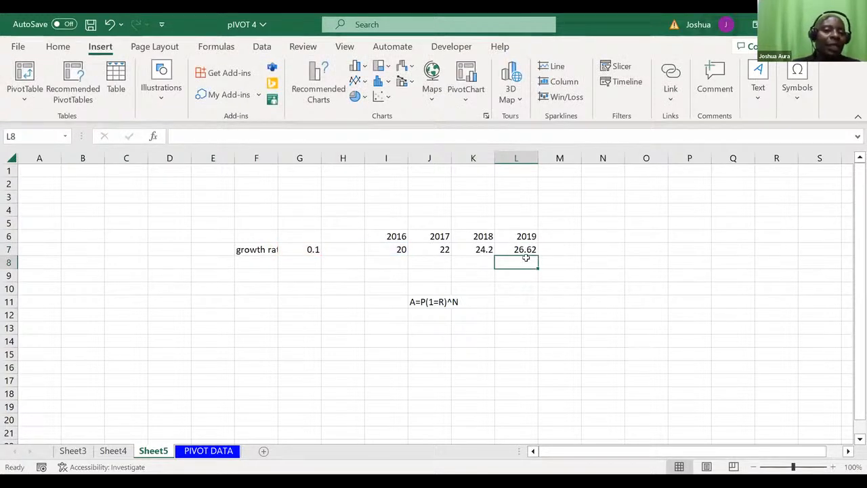